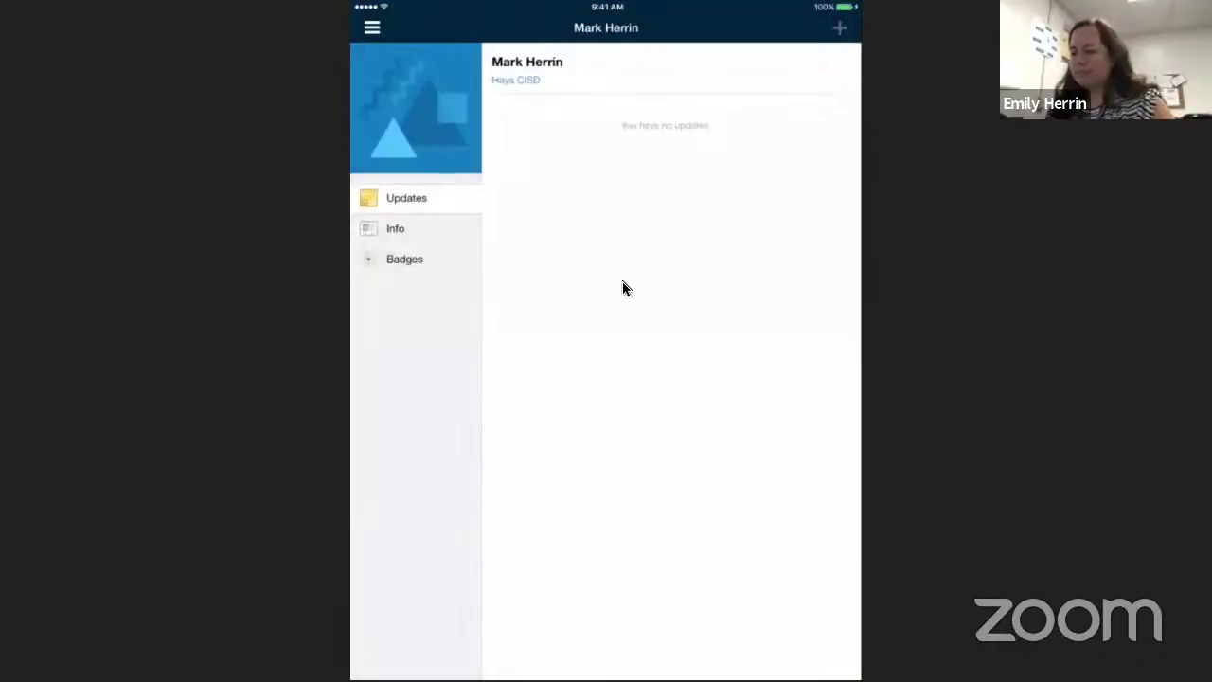
Leave the parent profile page and return to the Schoology home view
key("Home")
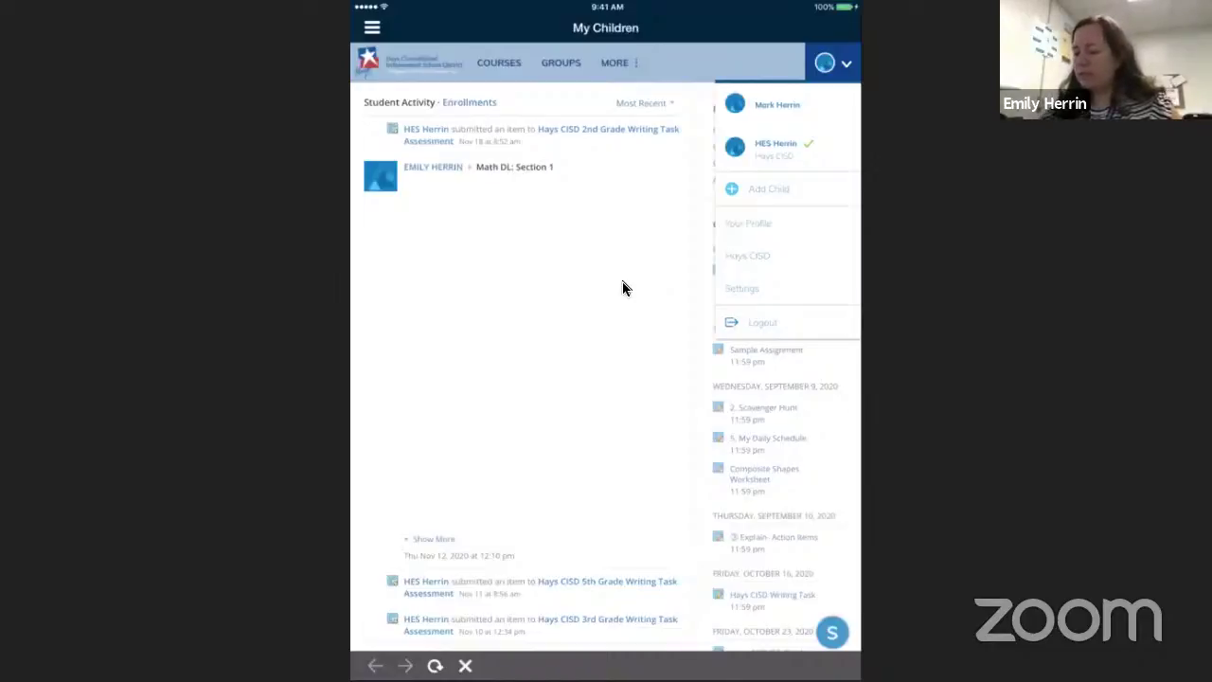
Close the children list and scroll to the child's recent course grades
left_click(622, 281)
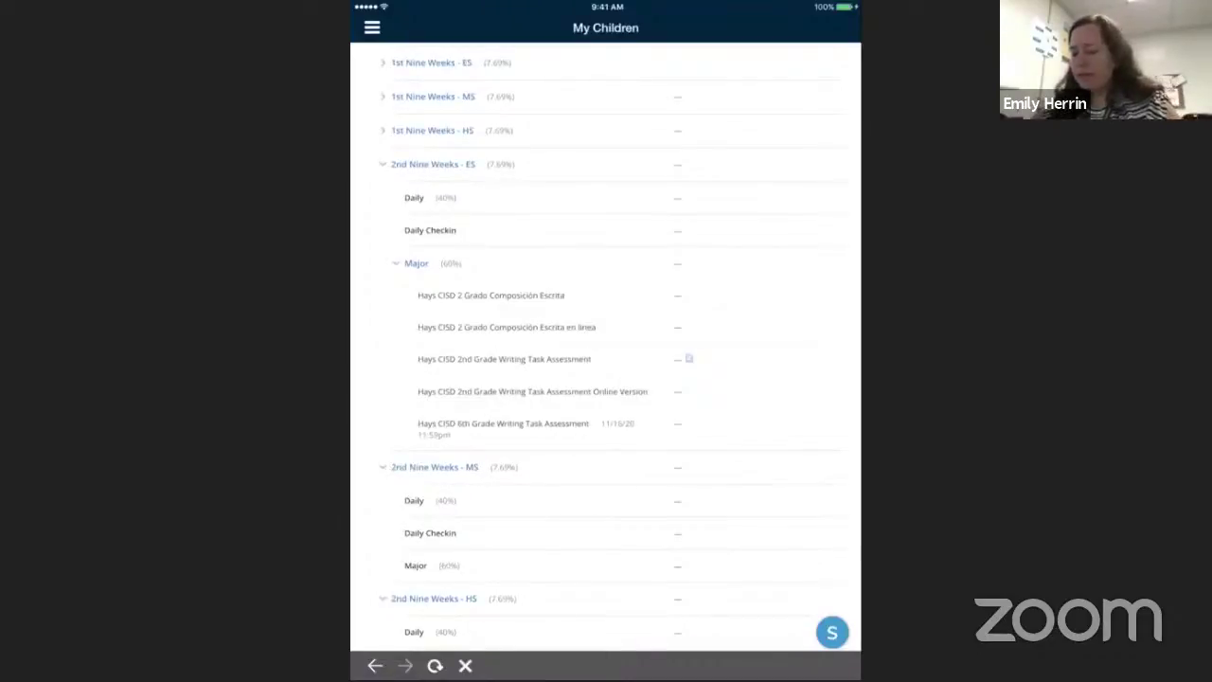
scroll(606, 346, "up", 4)
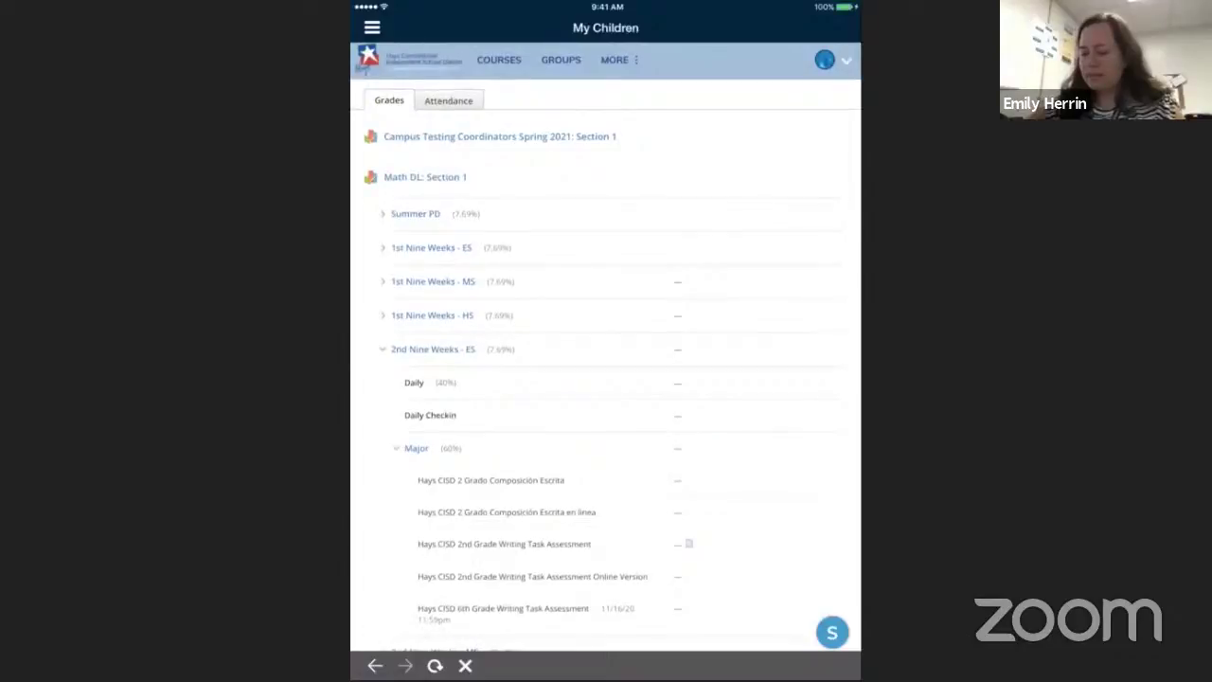
Expand 1st Nine Weeks - ES Daily and inspect the Writing Task and BrainPop assignments
left_click(430, 248)
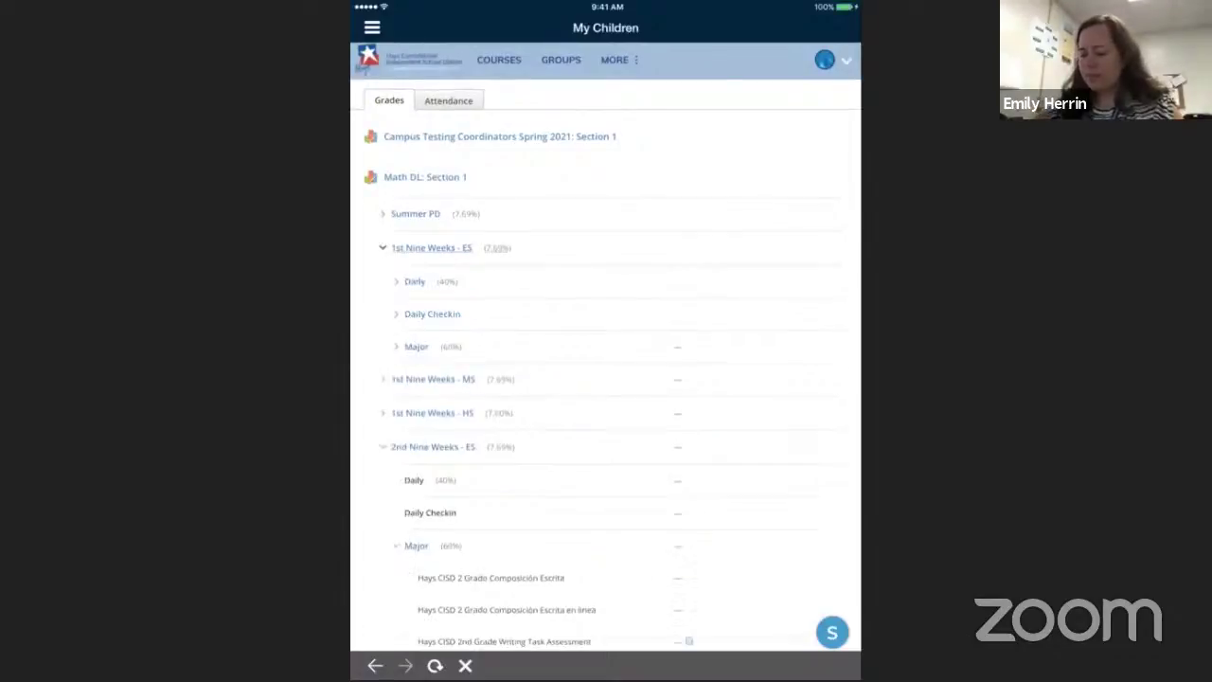
left_click(415, 281)
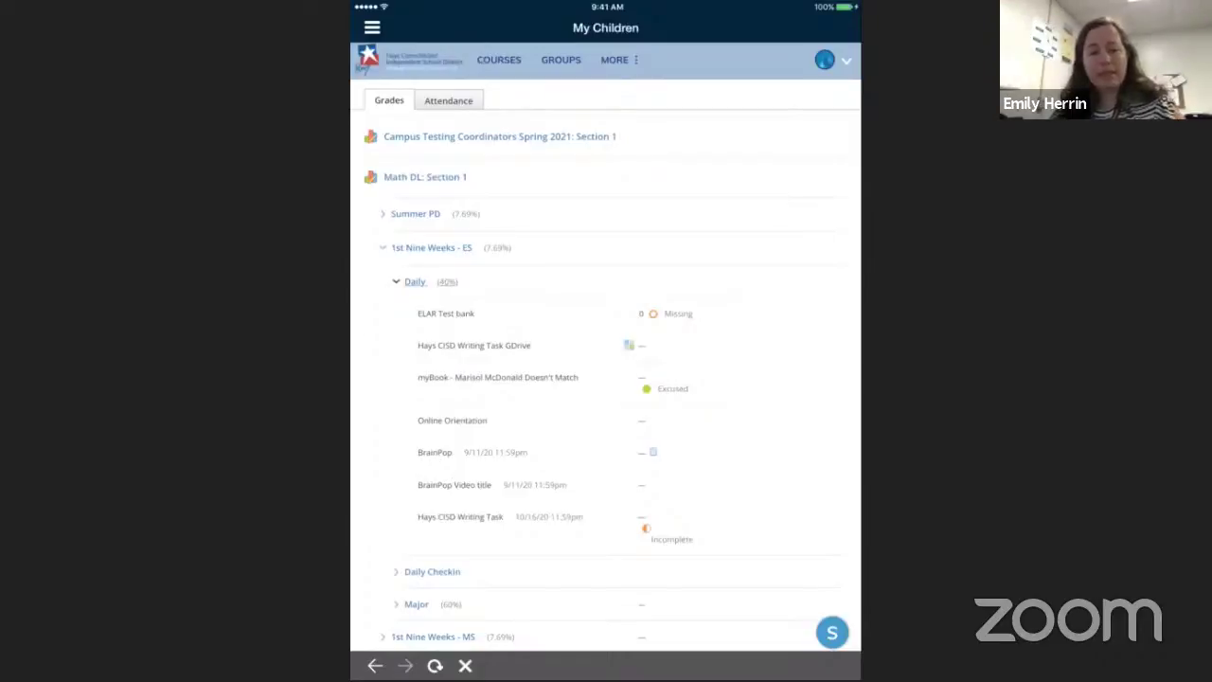
left_click(629, 345)
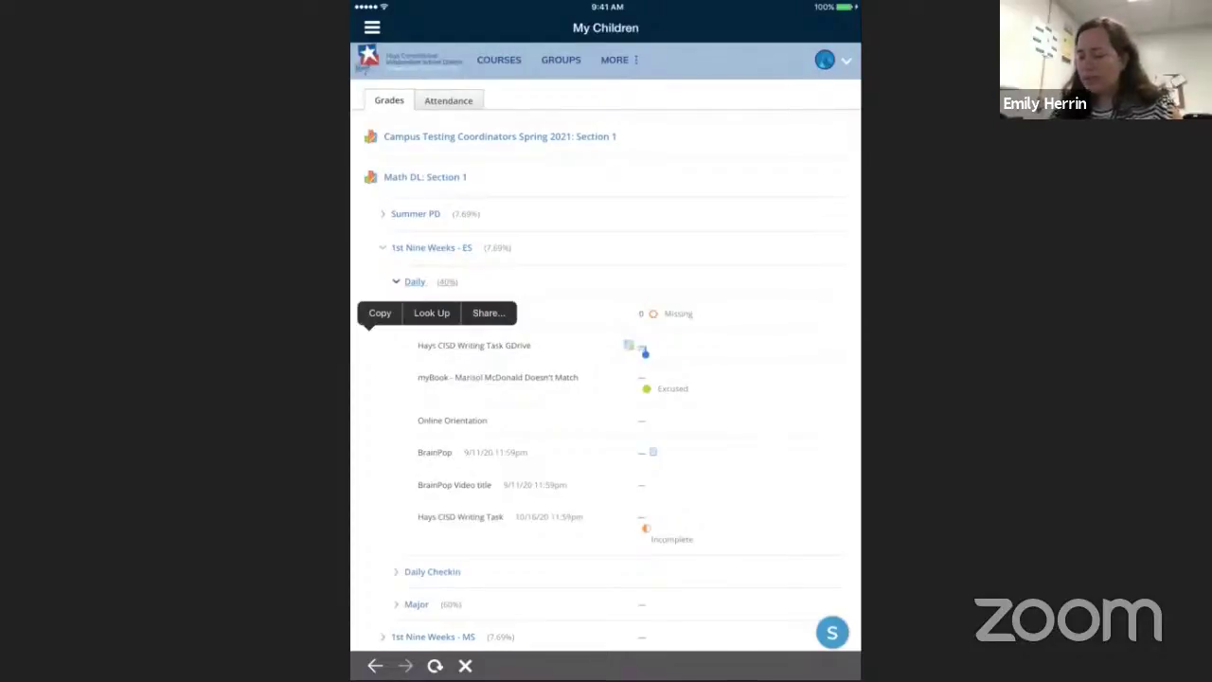
scroll(606, 346, "down", 1)
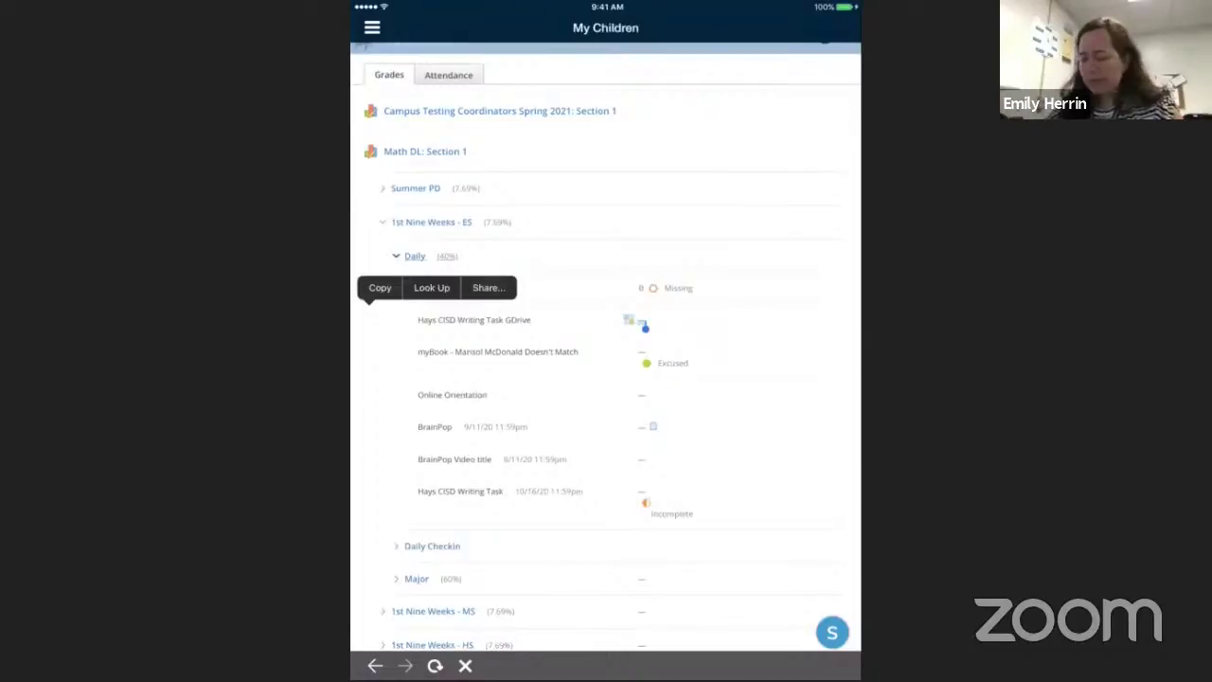
left_click(519, 427)
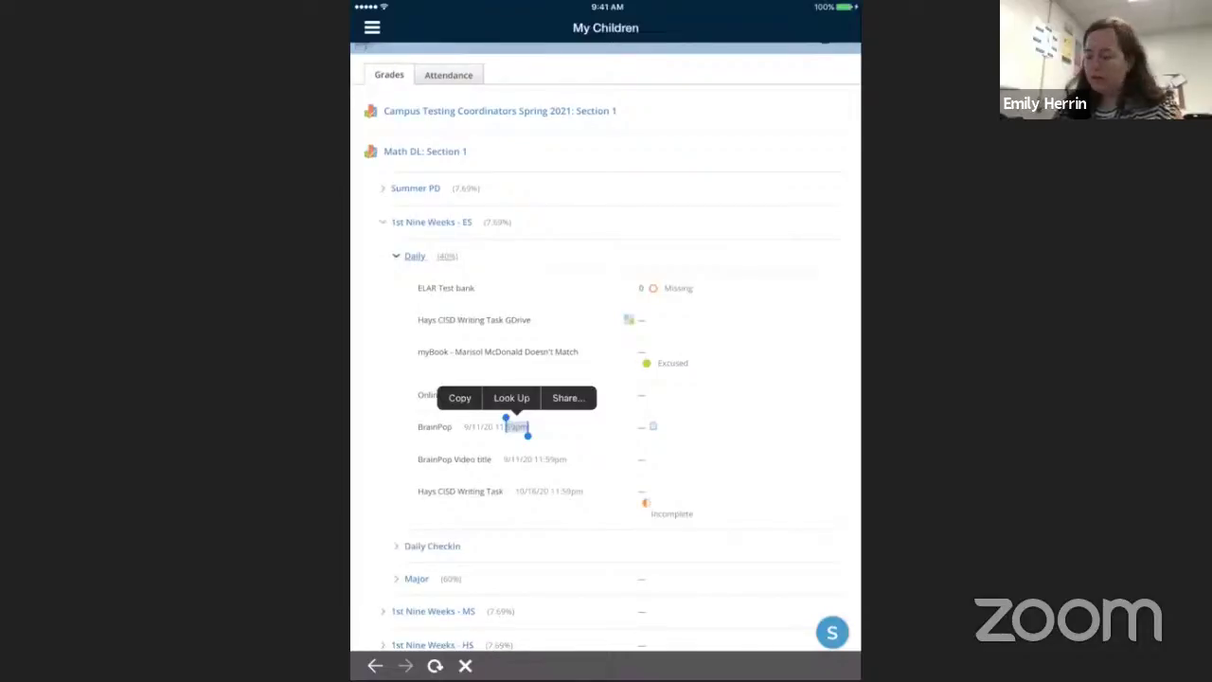
scroll(606, 347, "down", 1)
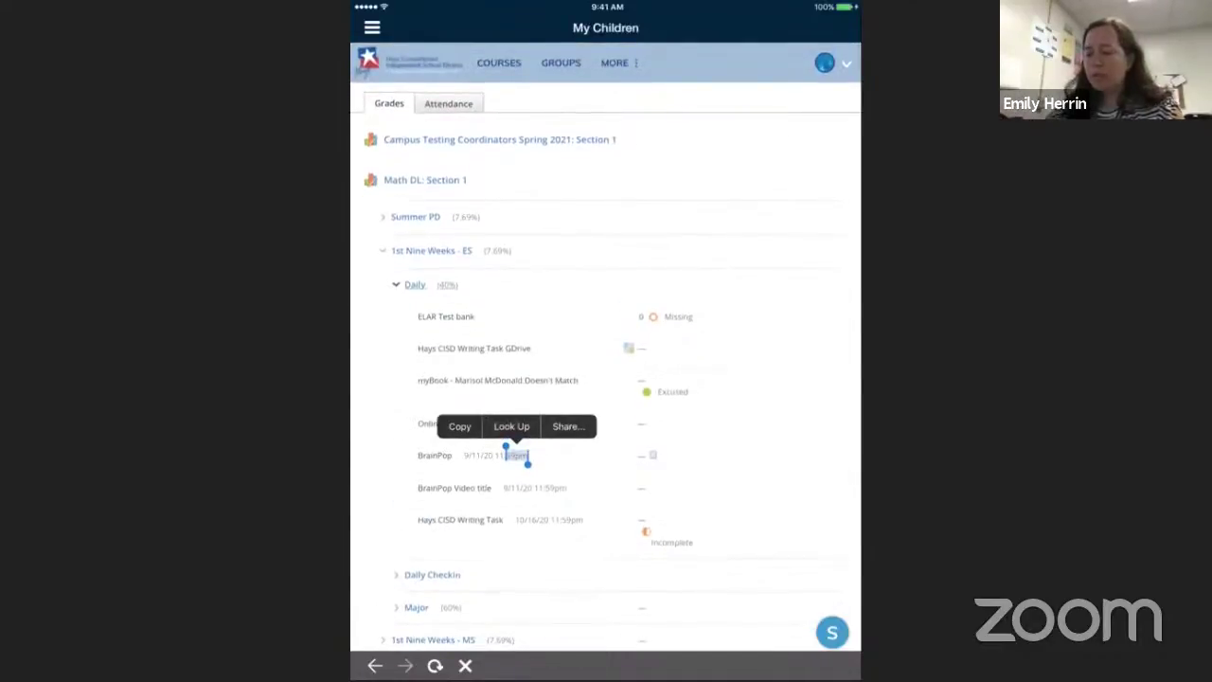
left_click(614, 62)
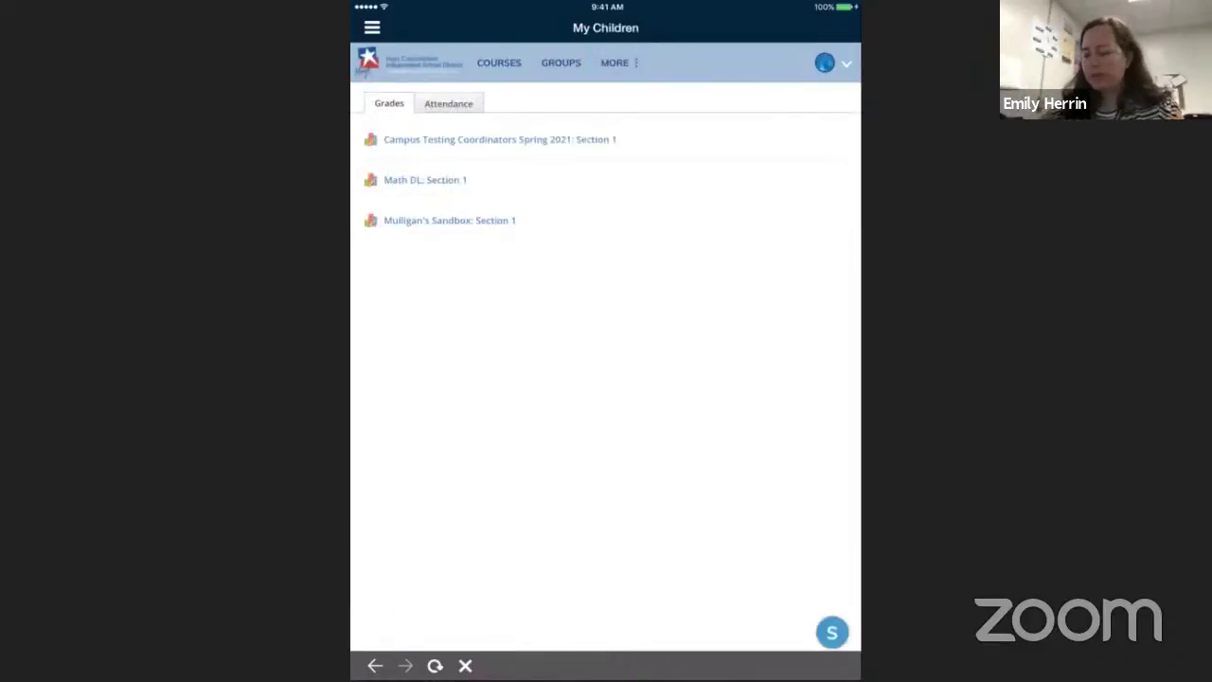
Expand Math DL: Section 1's 1st Nine Weeks - ES Daily assignments and review them
left_click(425, 179)
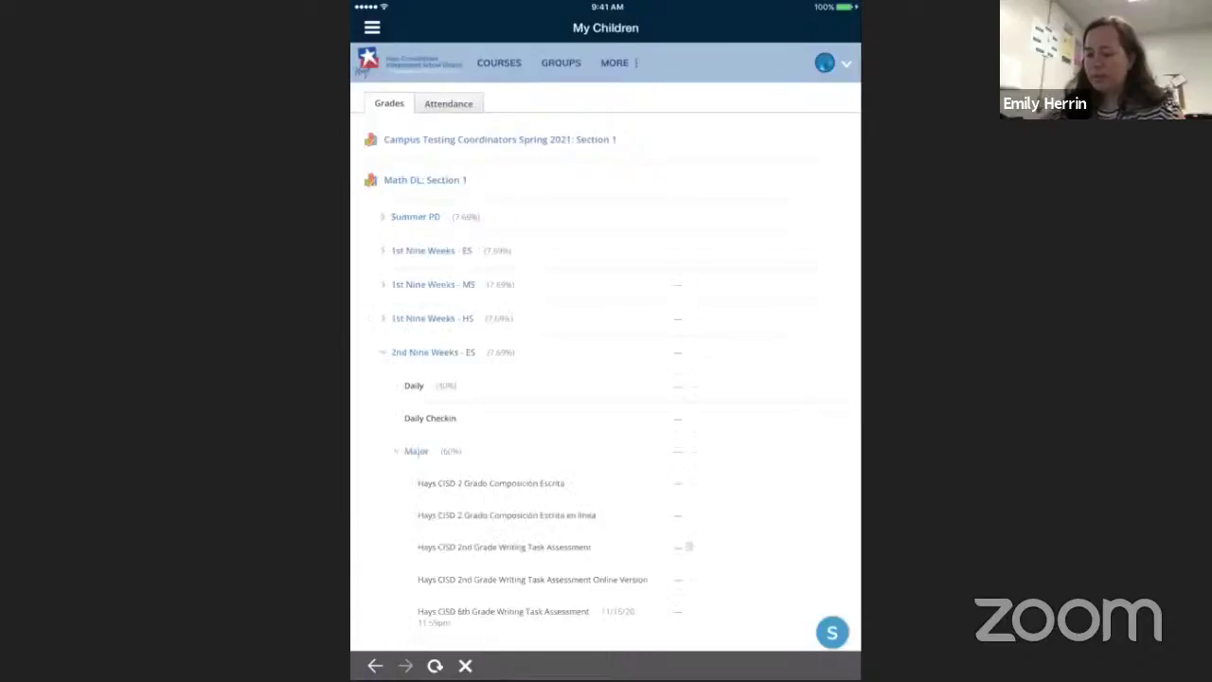
left_click(431, 250)
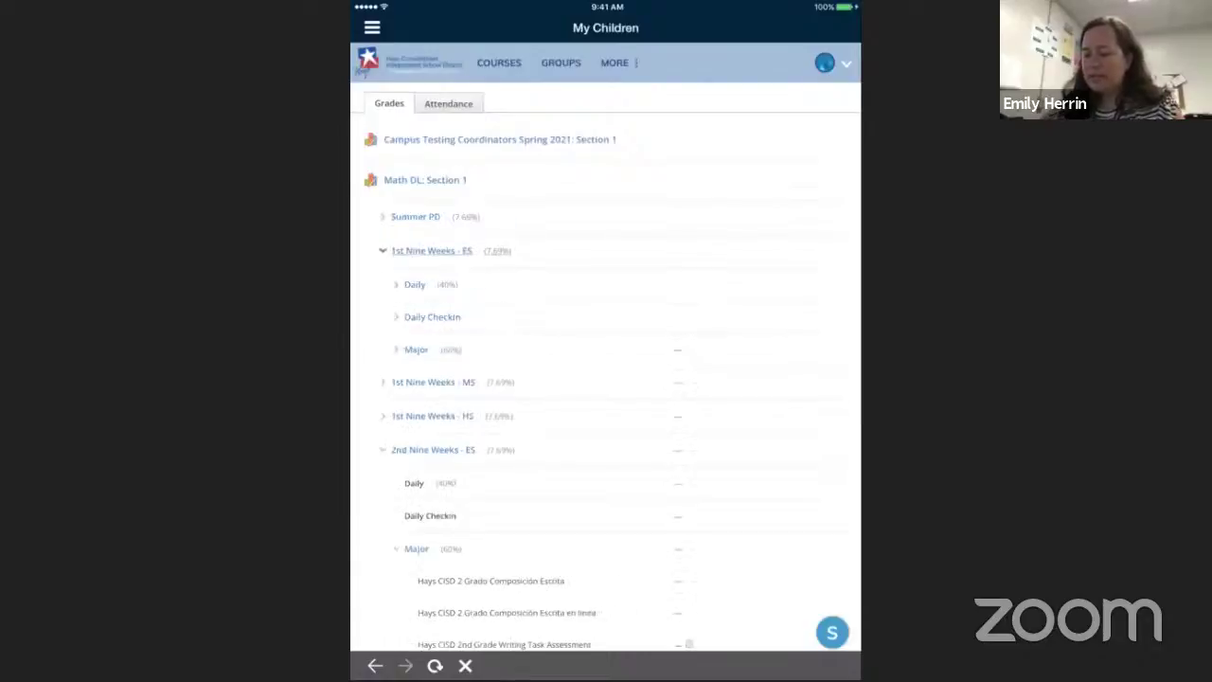
left_click(414, 284)
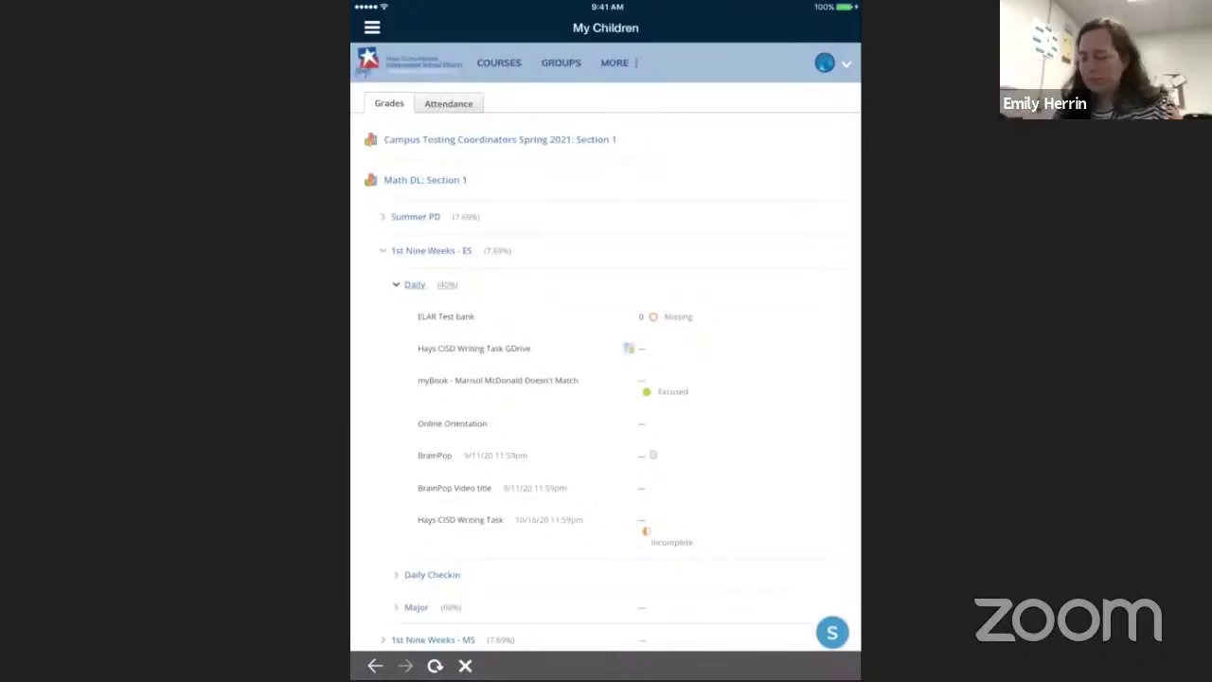
scroll(605, 379, "down", 1)
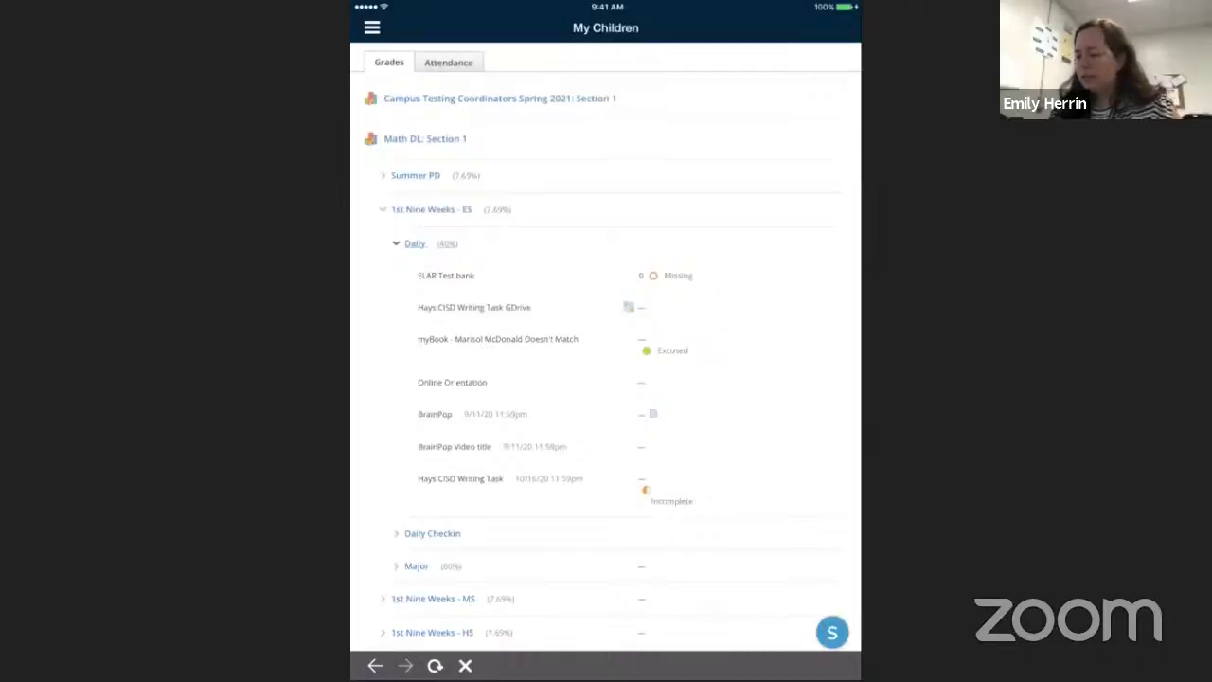
scroll(607, 341, "up", 2)
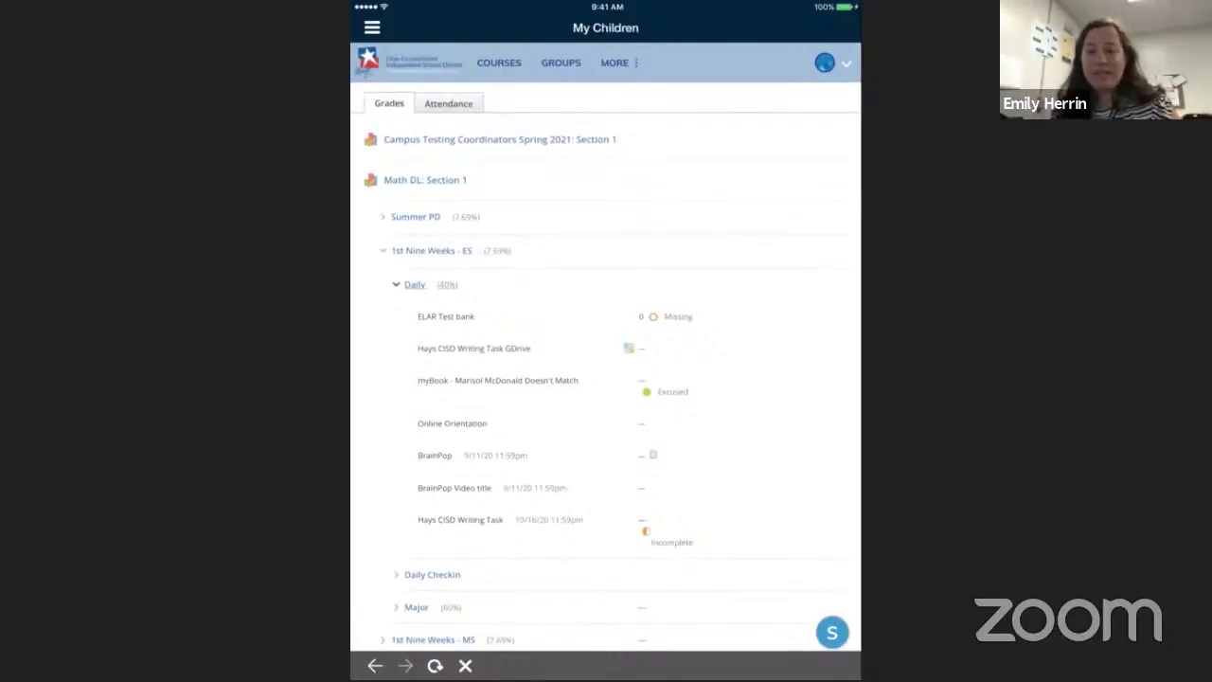
left_click(499, 63)
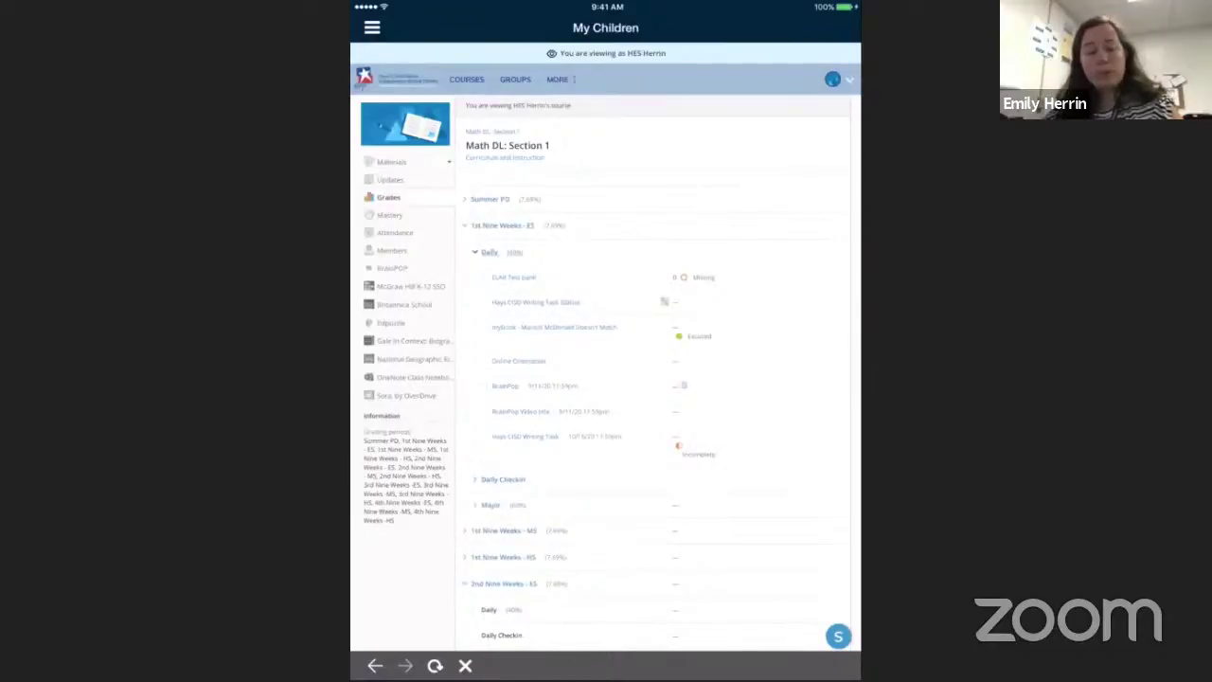
Open the ELAR Test bank assignment in the Daily category, graded 0 / 100
left_click(514, 278)
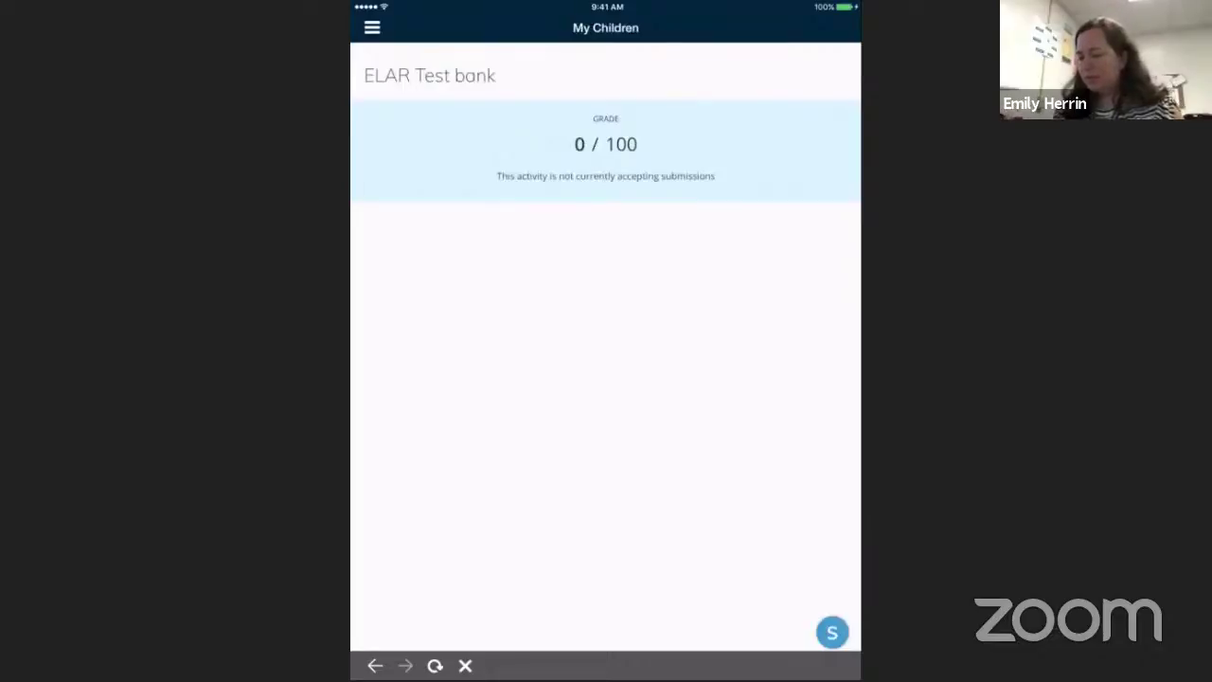
Return to My Children from the main menu and show the linked child accounts
left_click(373, 28)
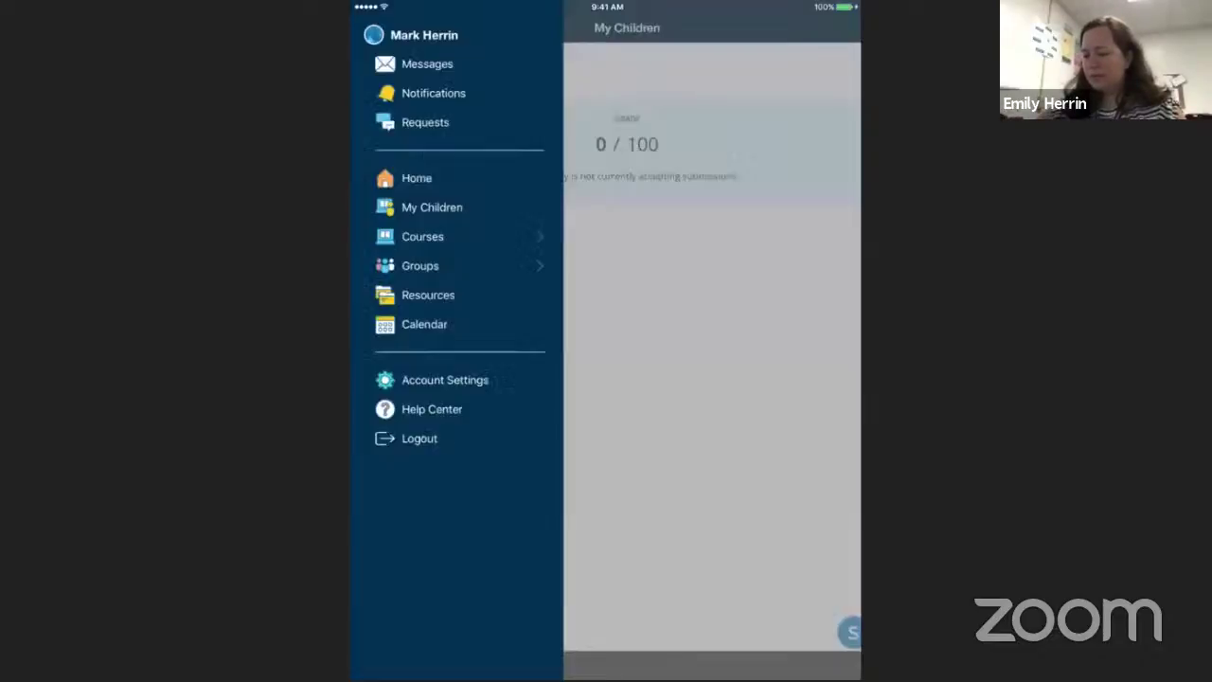
left_click(431, 207)
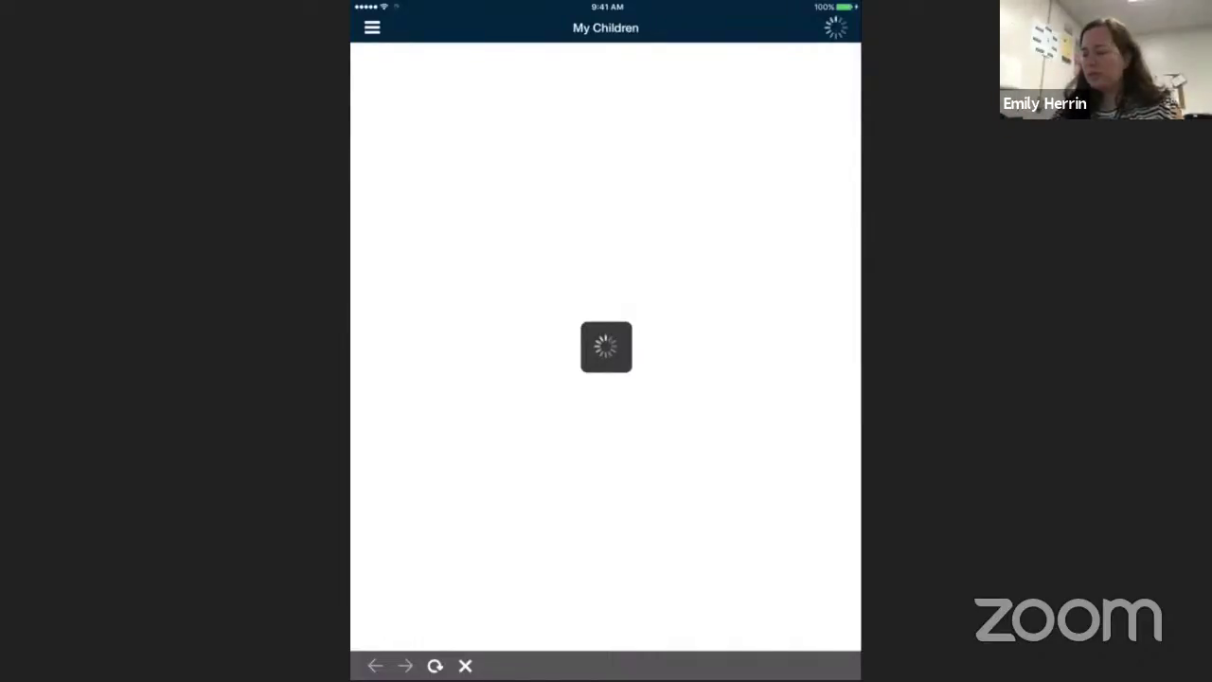
left_click(832, 63)
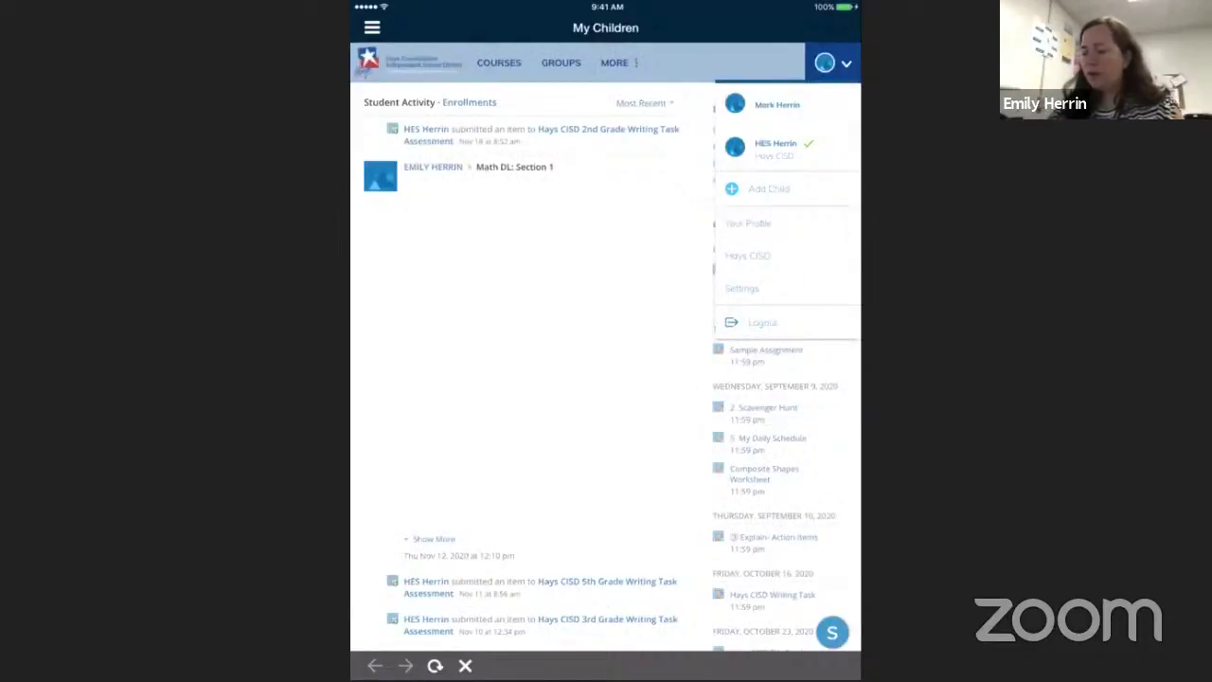
Close the children list and open the parent's account options for notification settings
left_click(832, 62)
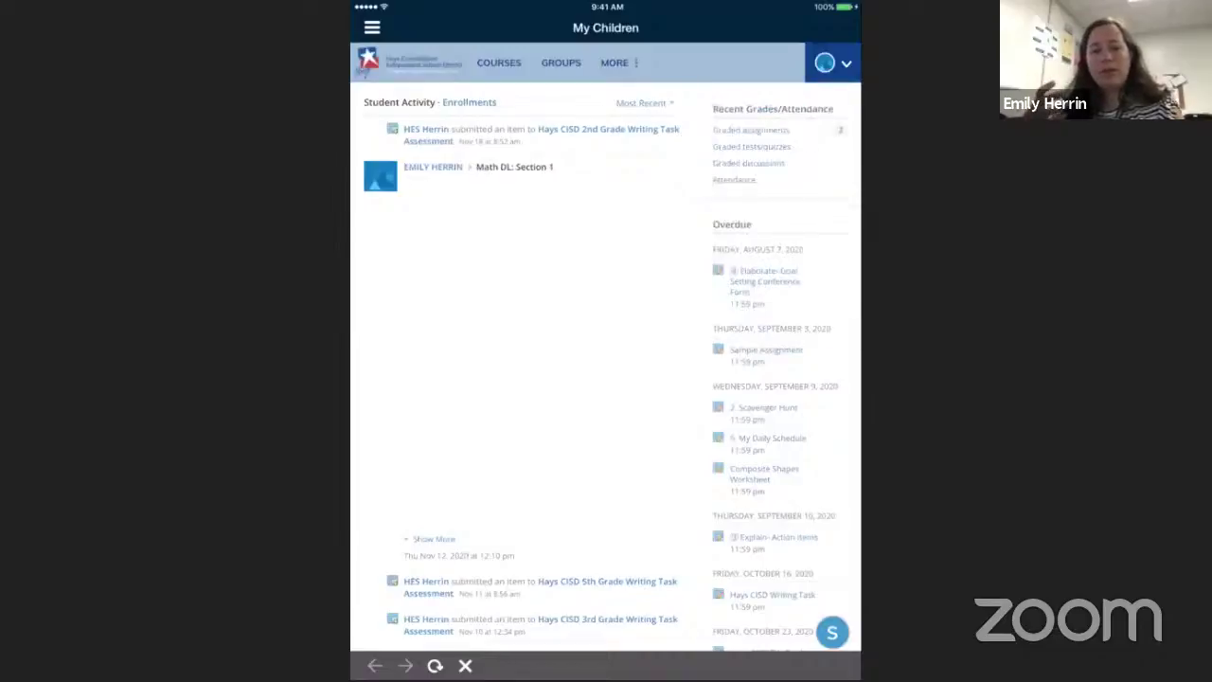
left_click(618, 62)
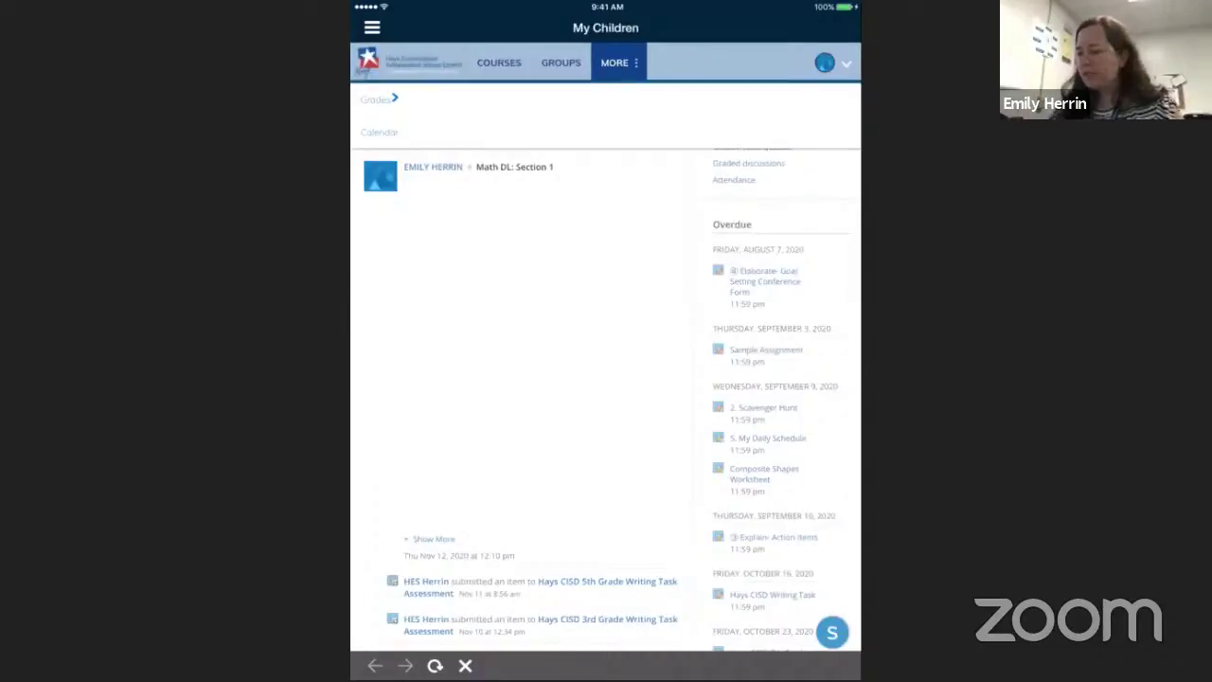
left_click(824, 62)
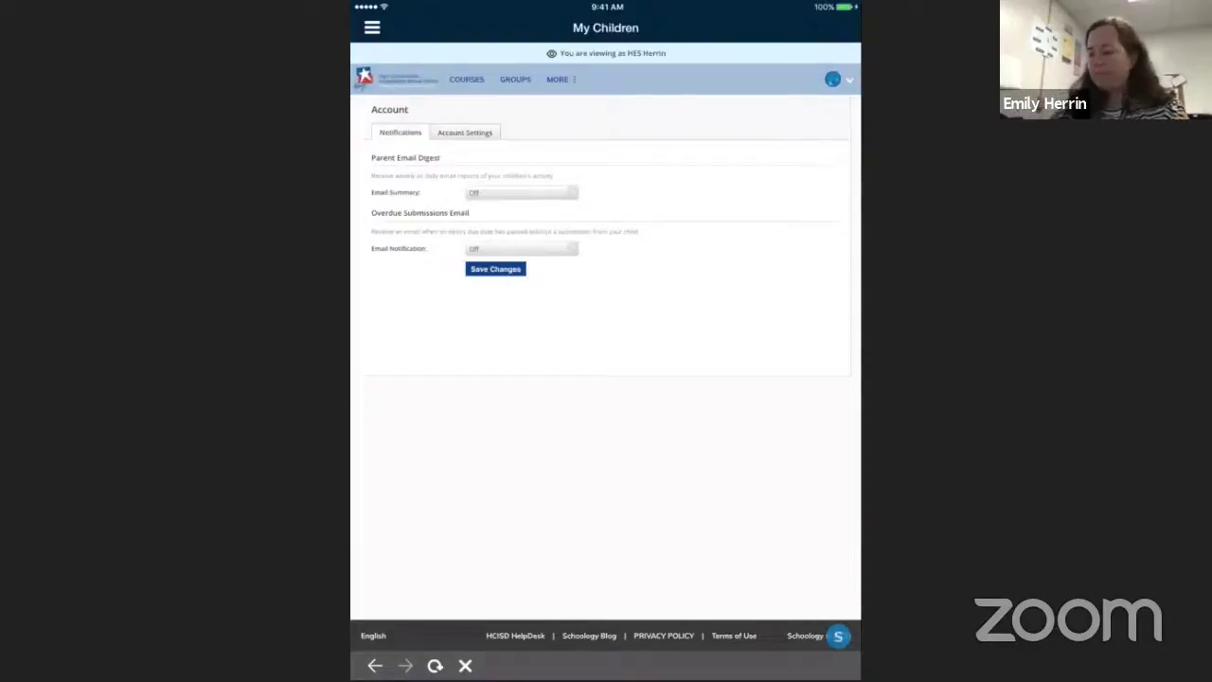
left_click(520, 192)
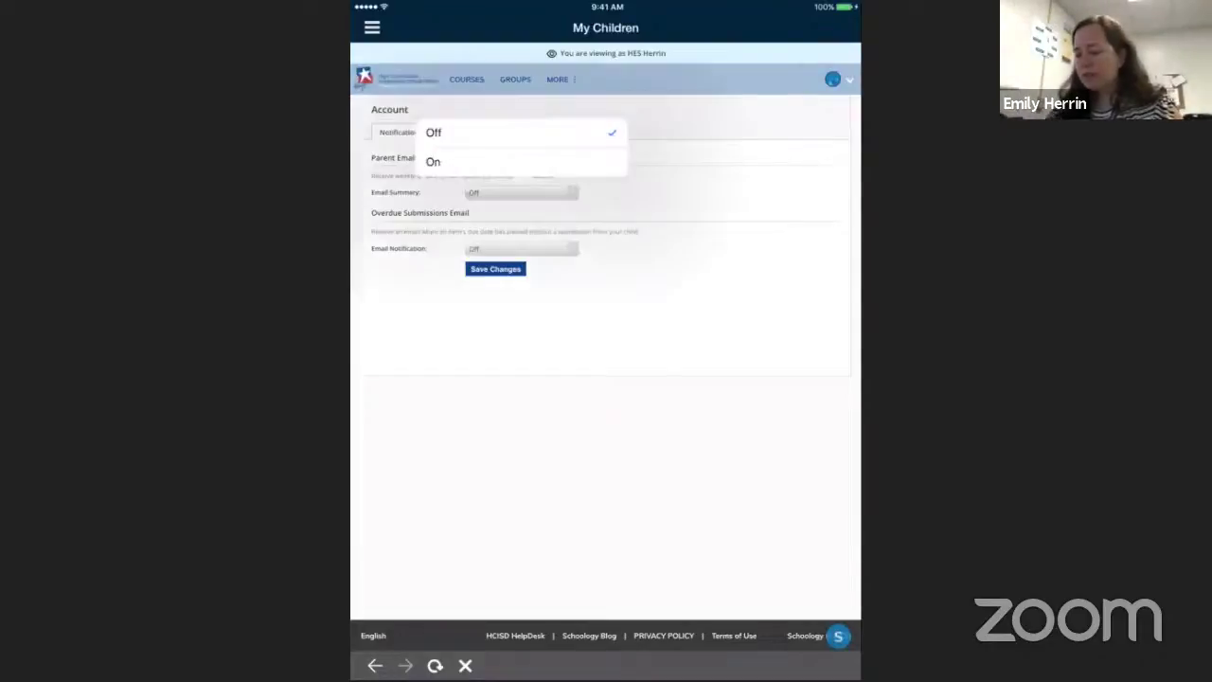
left_click(432, 162)
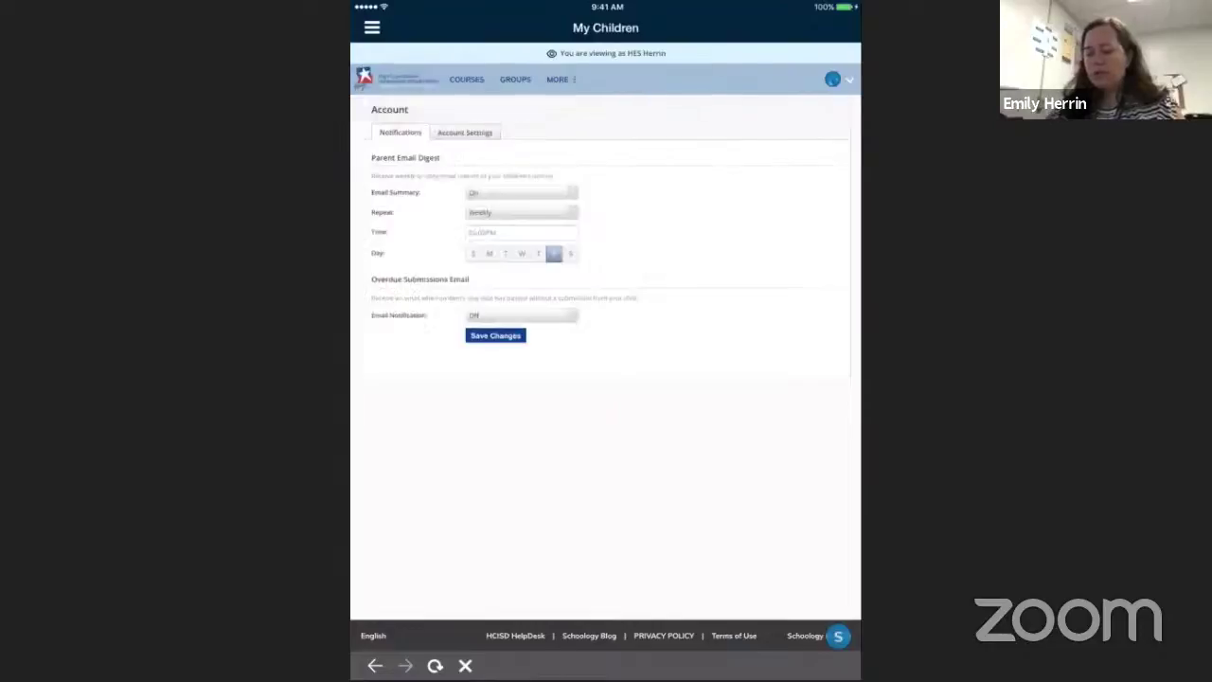
left_click(521, 192)
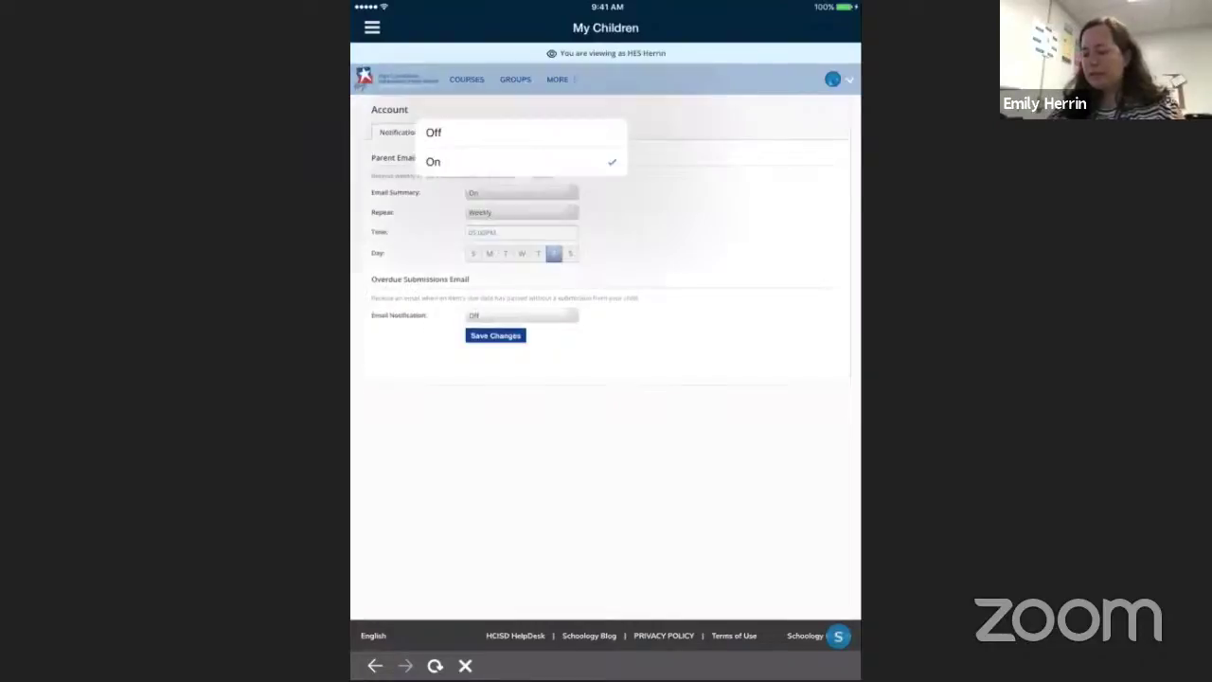
left_click(431, 130)
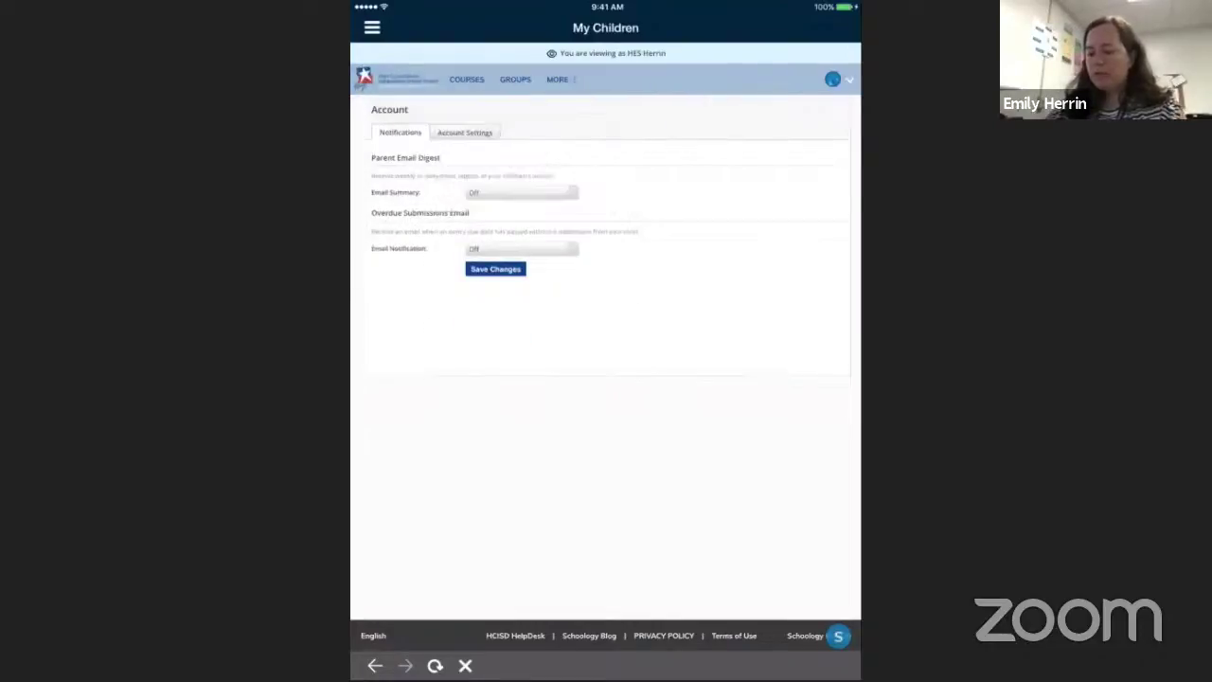
left_click(521, 192)
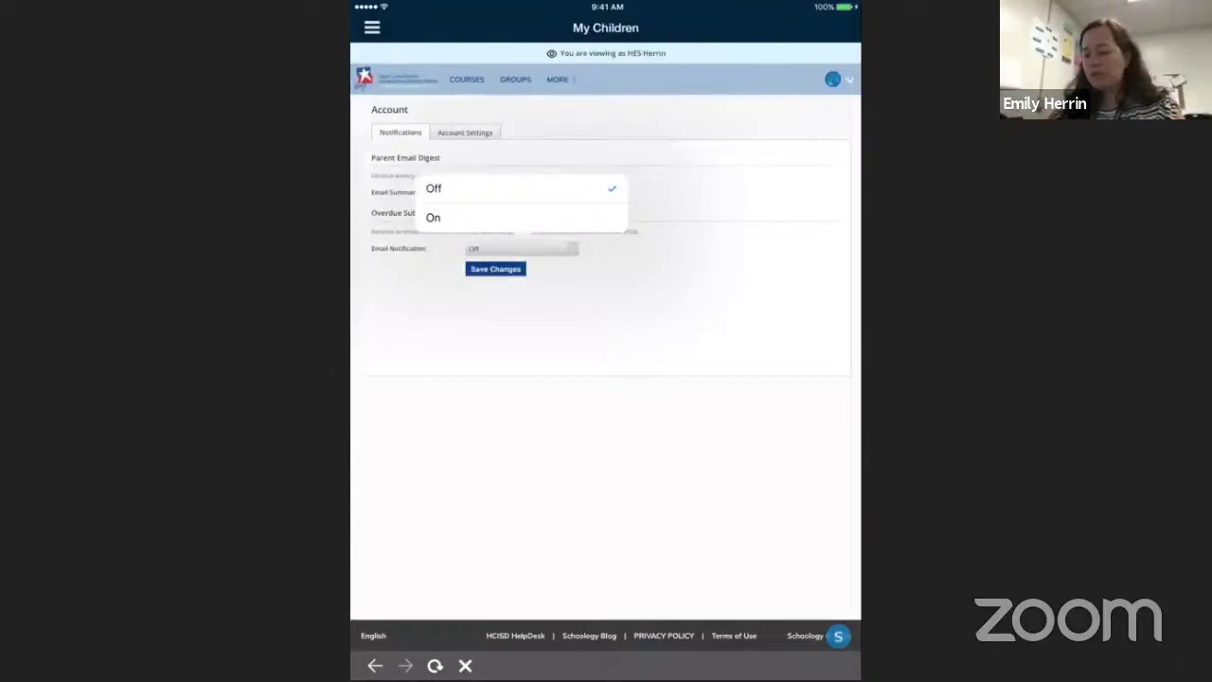
left_click(521, 188)
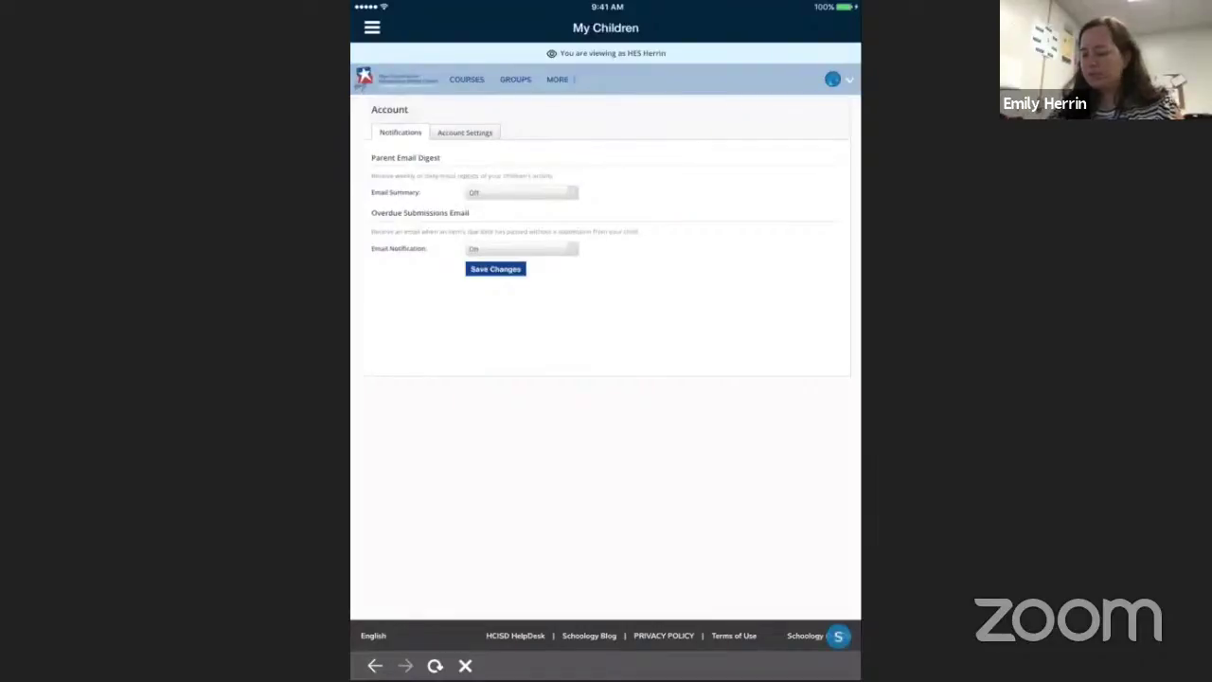
left_click(521, 248)
left_click(492, 186)
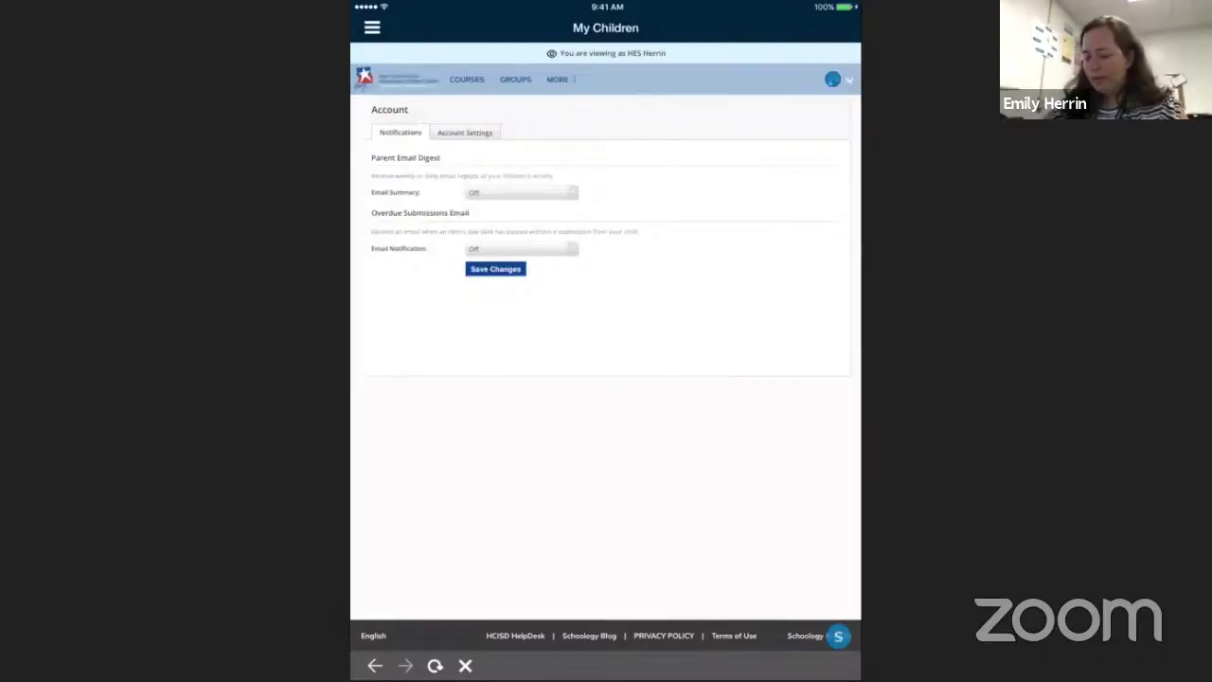
Bring up the extra sections list to reach the November 2020 Calendar
left_click(559, 79)
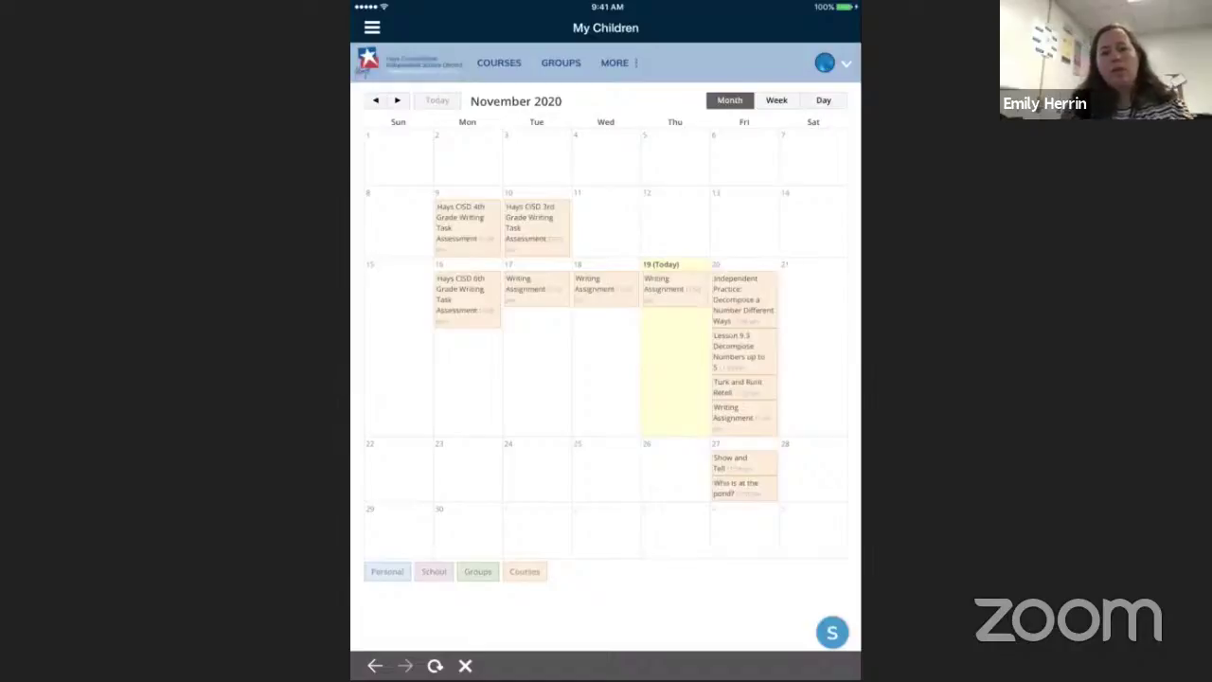
left_click(823, 101)
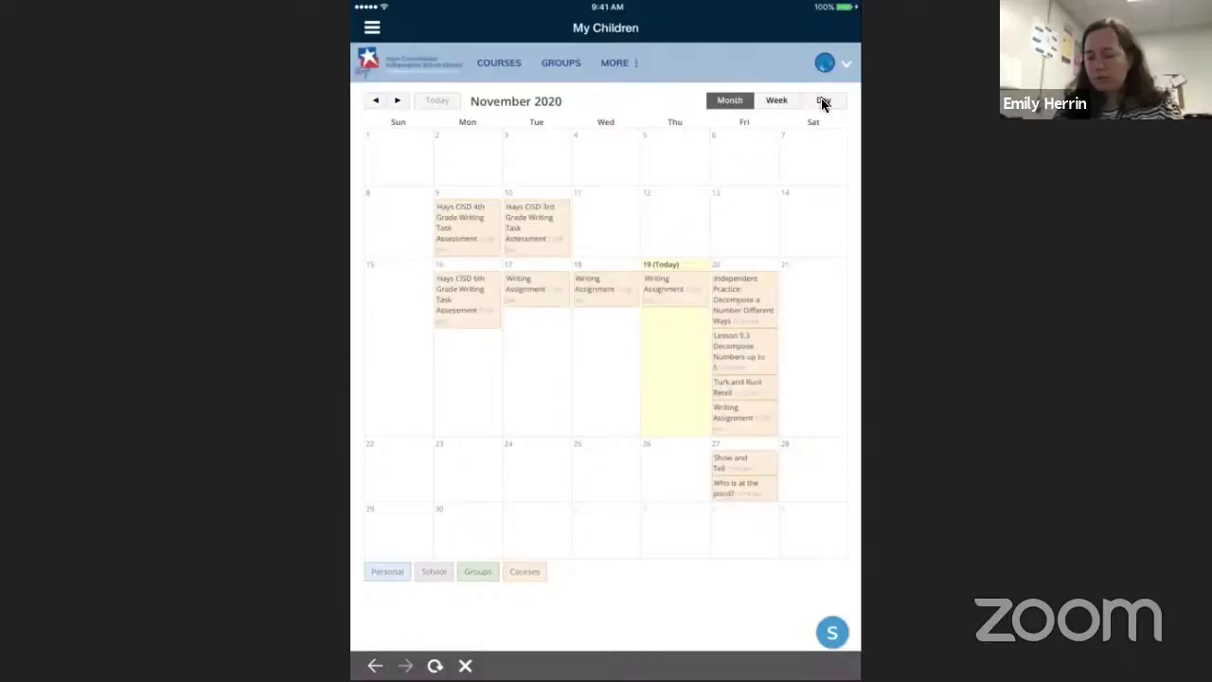
left_click(822, 104)
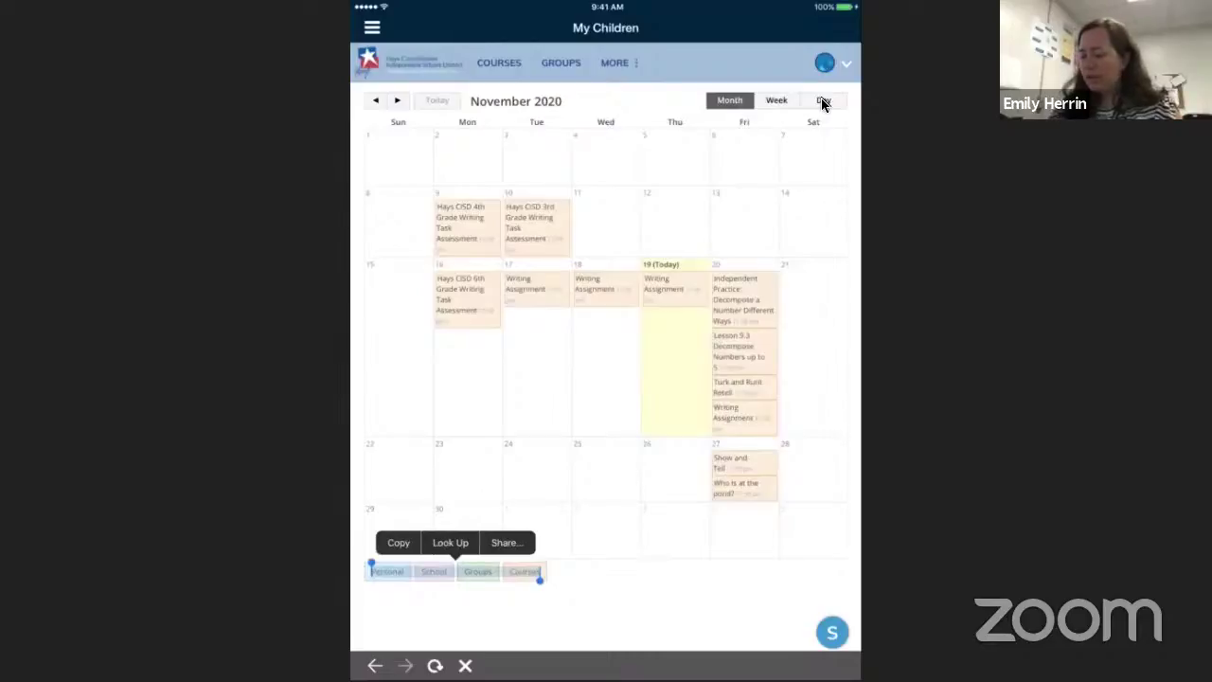
Dismiss the accidental text selection on the calendar page
left_click(824, 102)
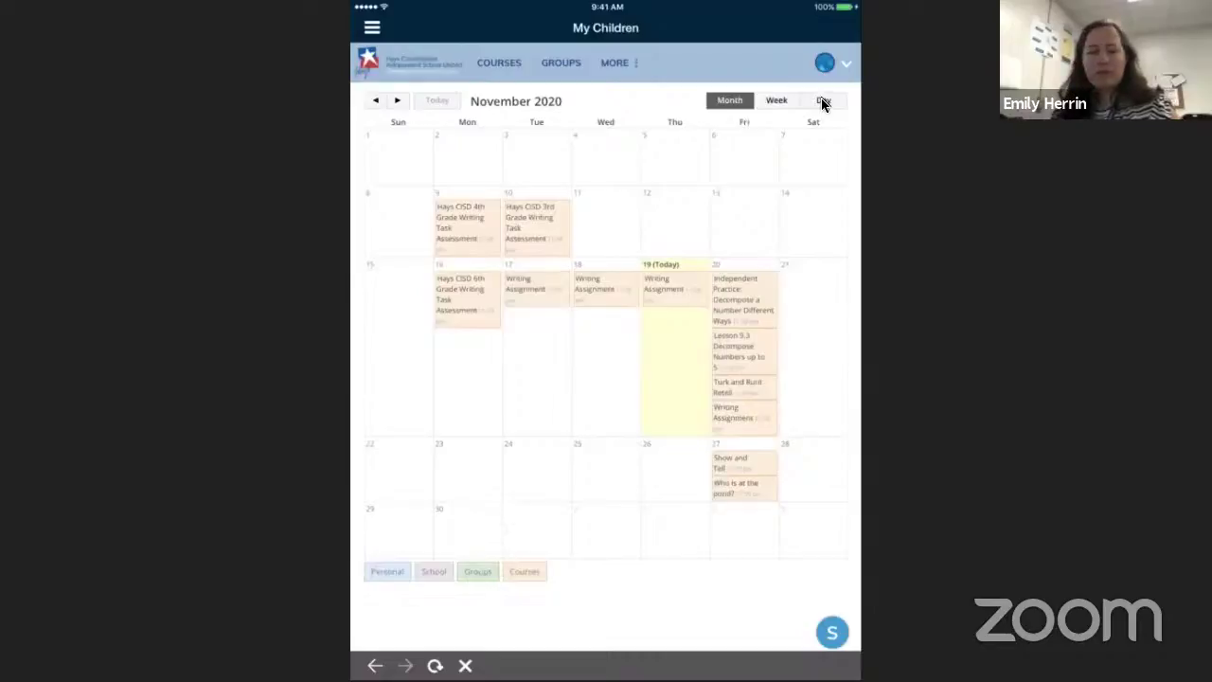
left_click(824, 102)
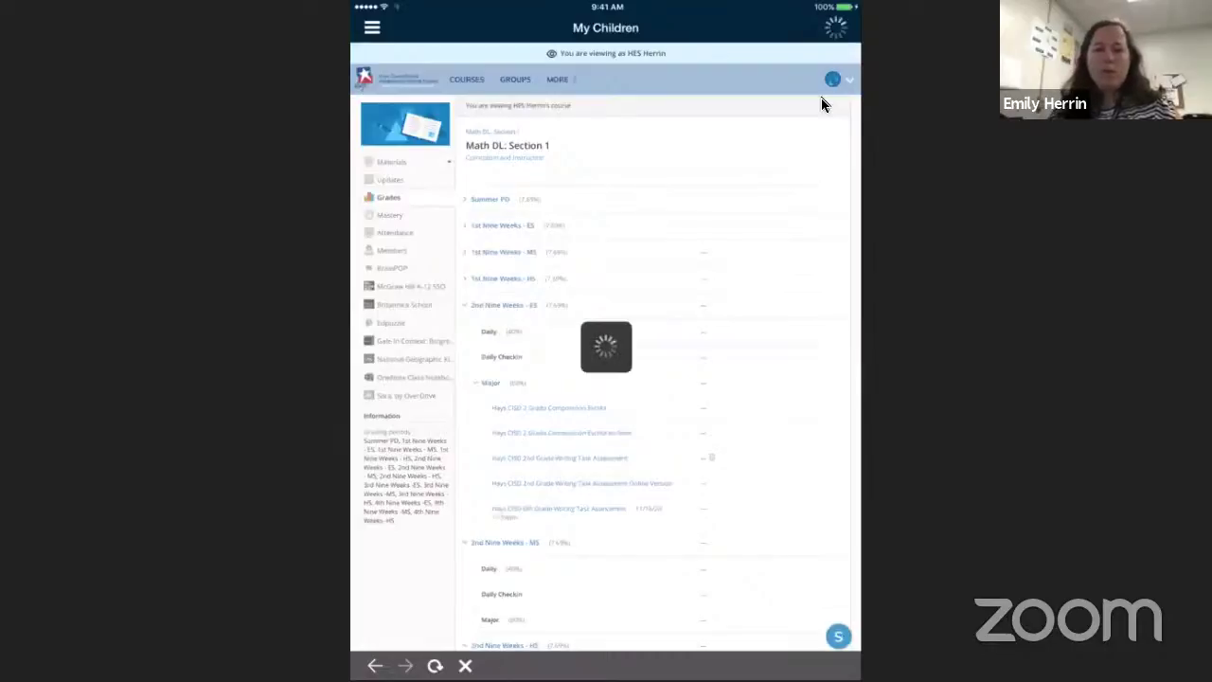
Scroll the course Materials down to the Hays CISD 2 Grado Composición Escrita assignment
scroll(823, 104, "down", 2)
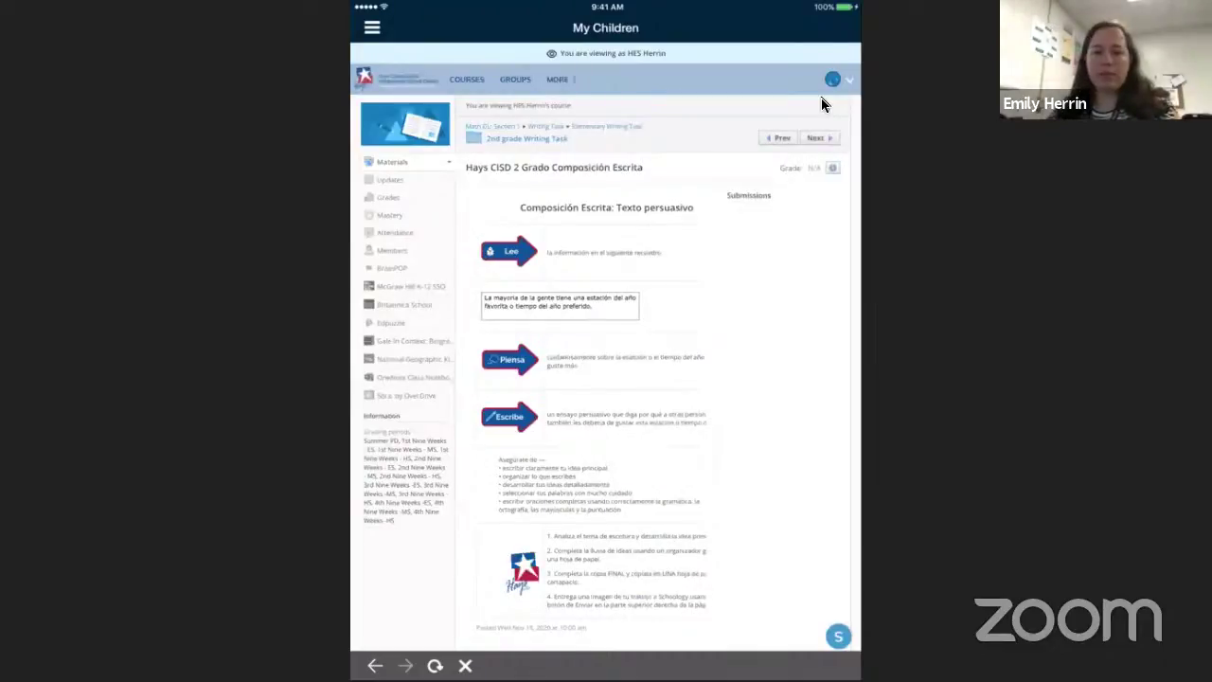
Show the 2nd Grade Writing Task Assessment's submissions and the options for adding a new one
double_click(758, 195)
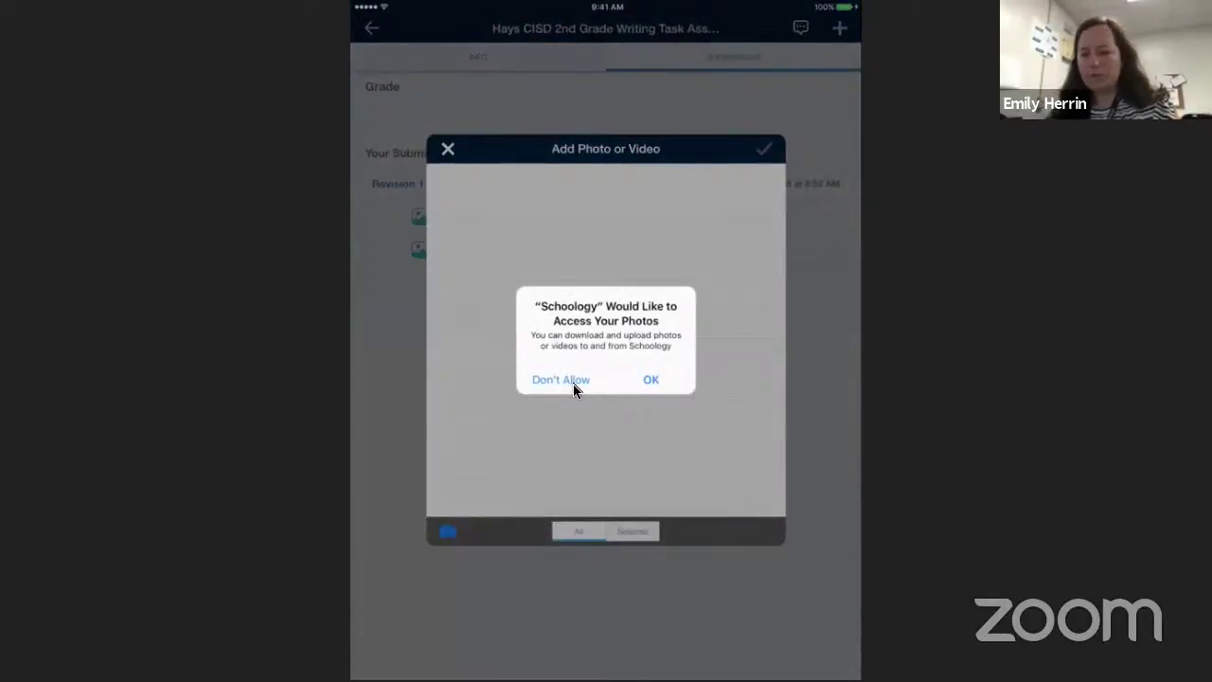
Deny Schoology access to photos on the Add Photo or Video alert
left_click(572, 384)
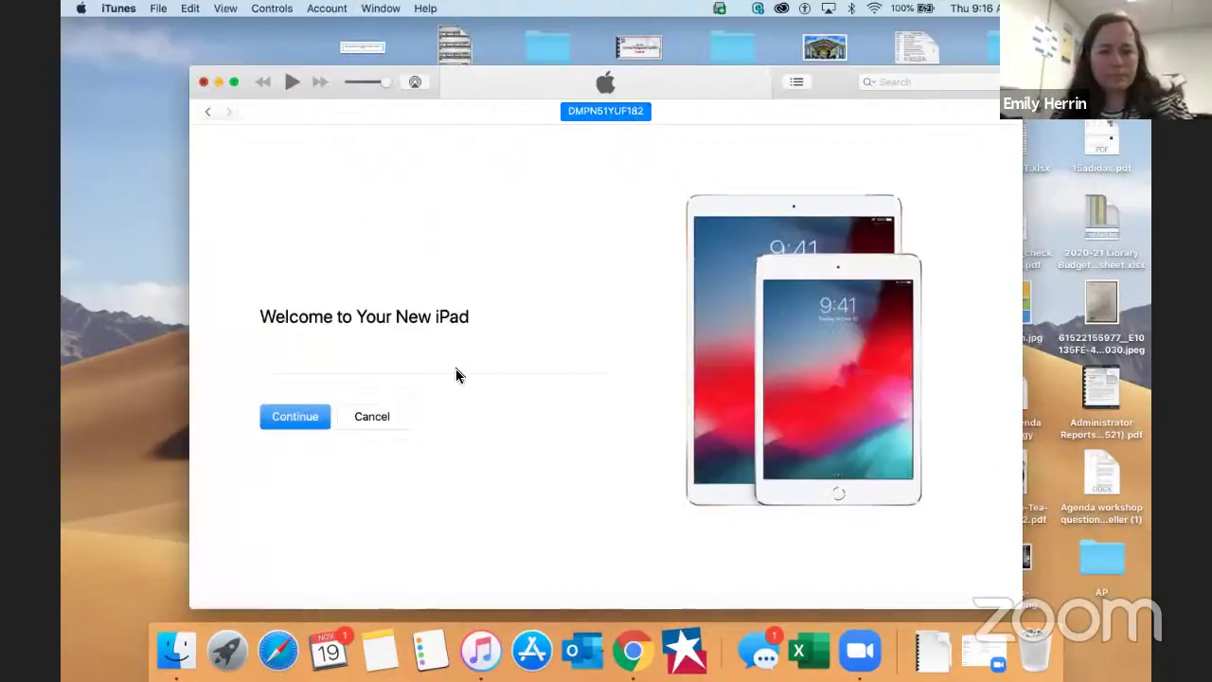
Close the iPad welcome window, exit the Schoology App slideshow, and start a blank Chrome tab
key("super+w")
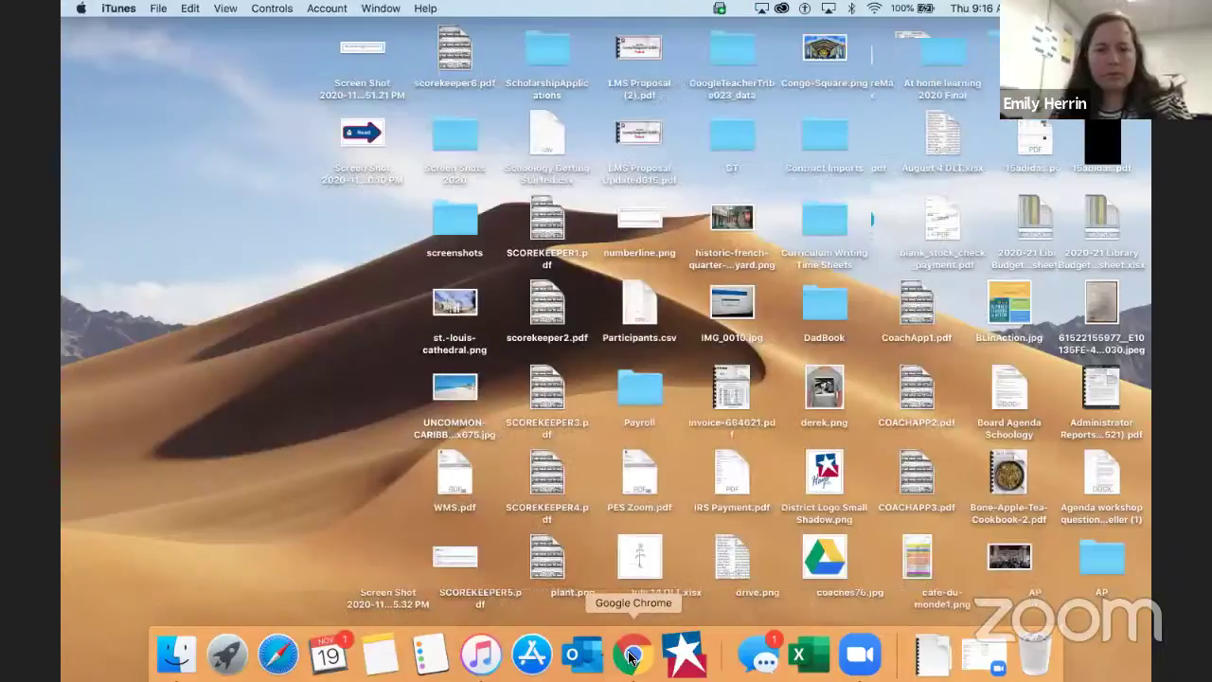
left_click(631, 653)
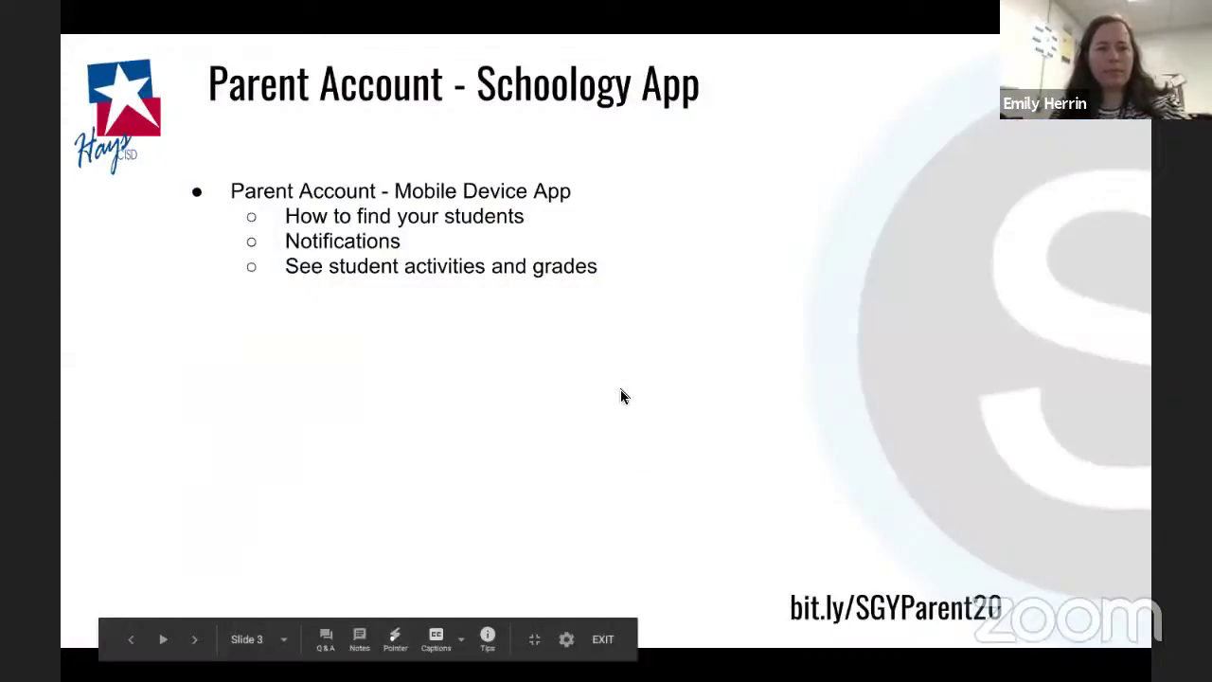
key("Escape")
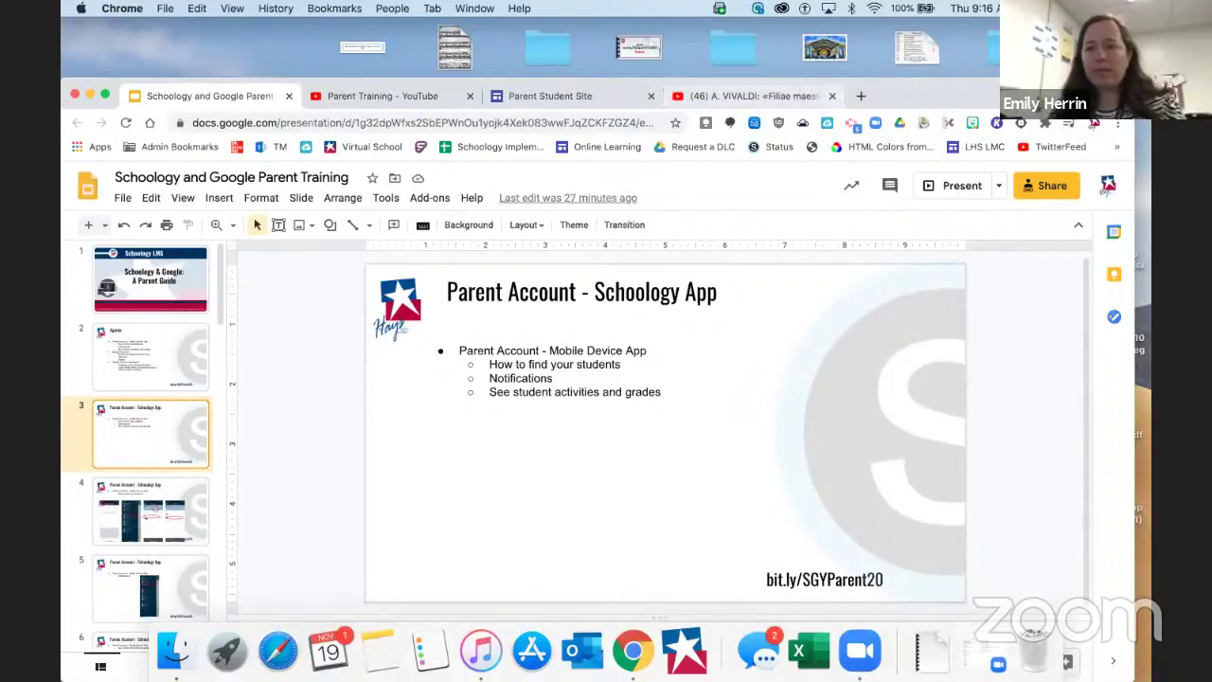
key("super+t")
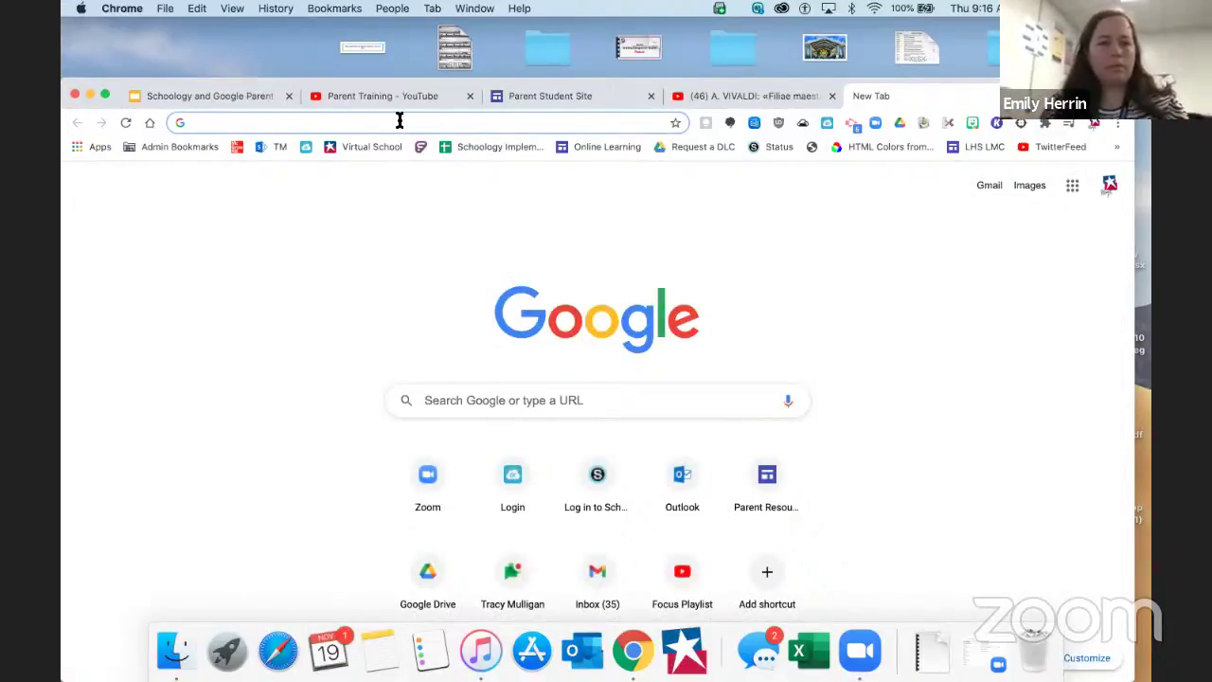
Correct the typed address to hayscisd.schoology.com and load the district sign-in page
type("hayscisd.net")
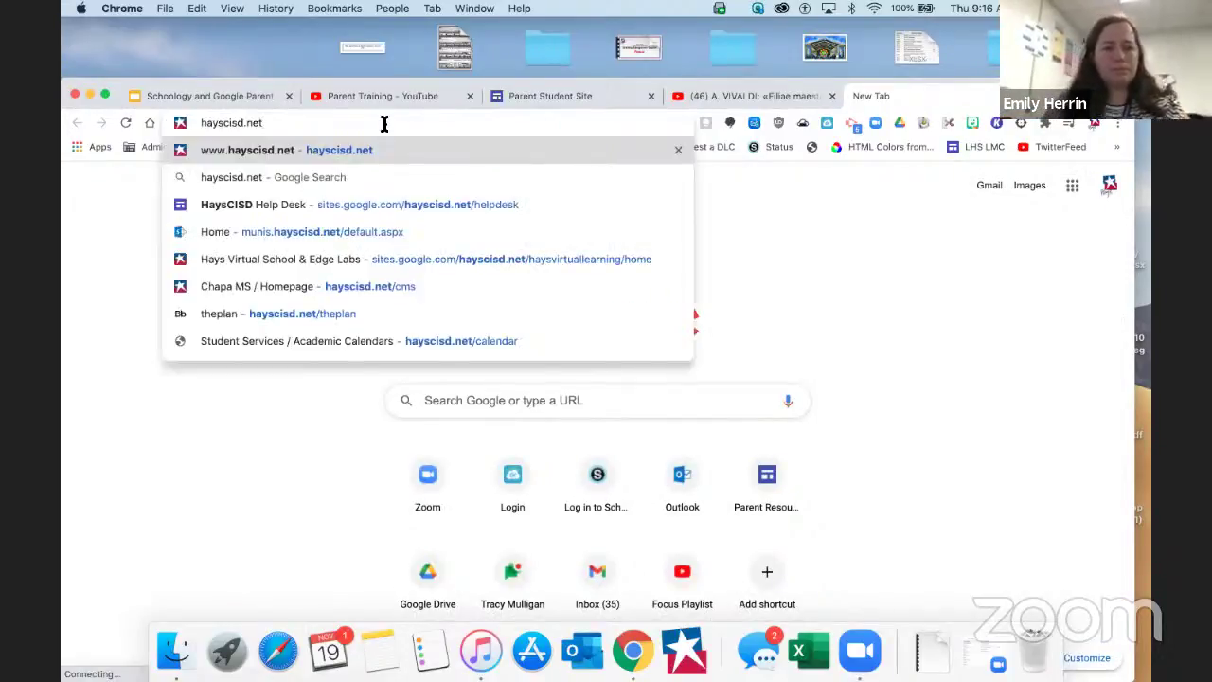
key("BackSpace")
key("BackSpace")
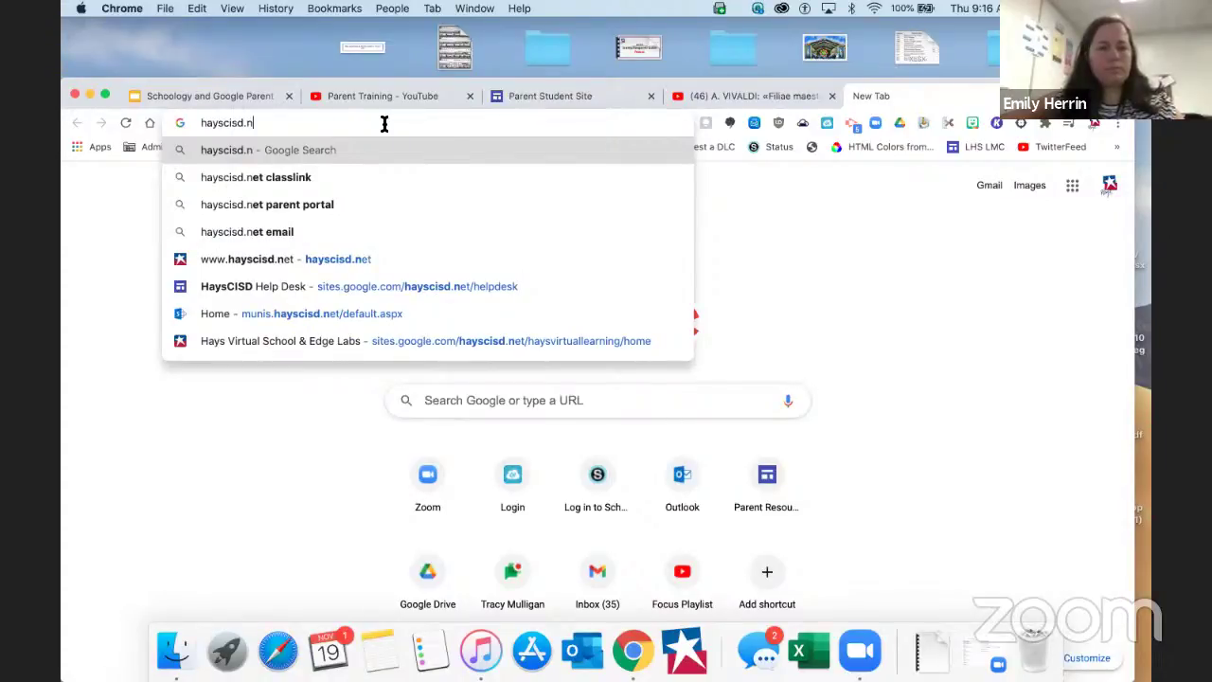
key("BackSpace")
type("schoology")
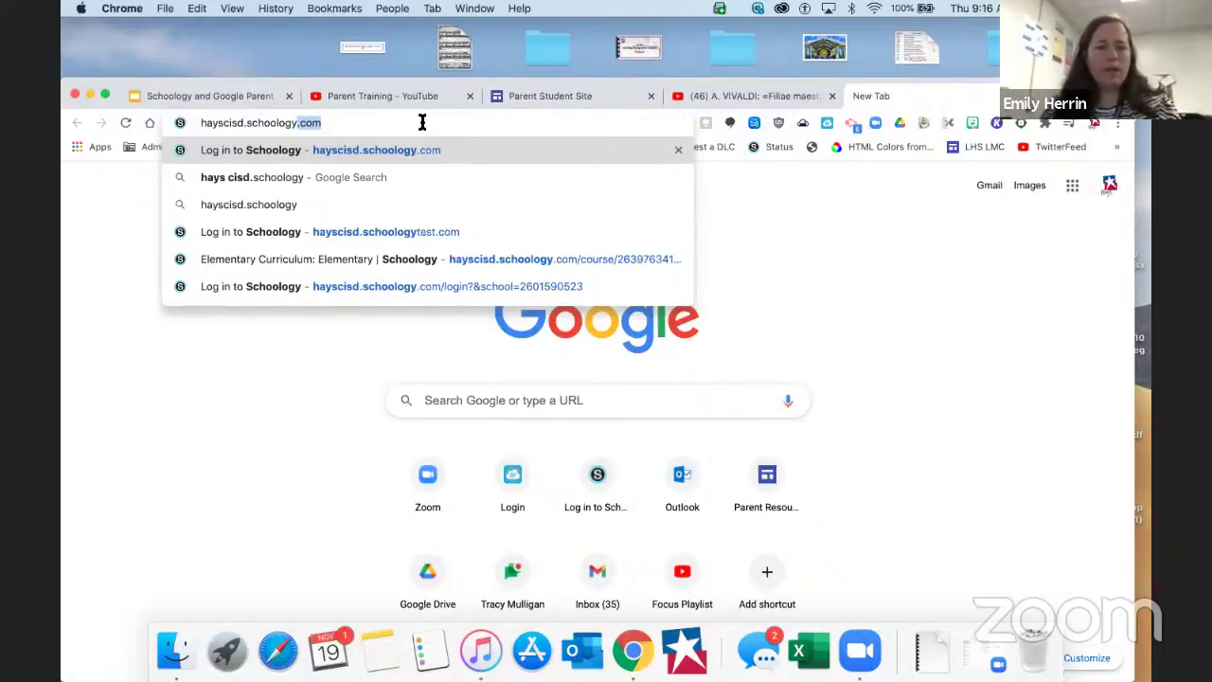
key("Return")
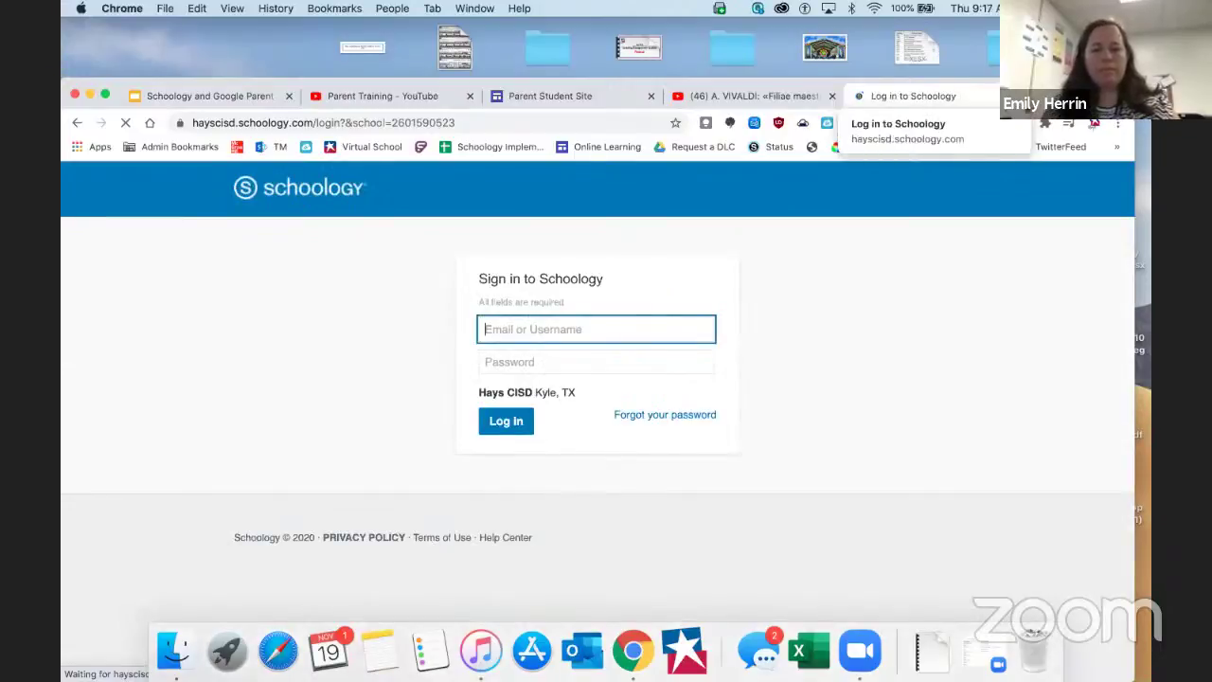
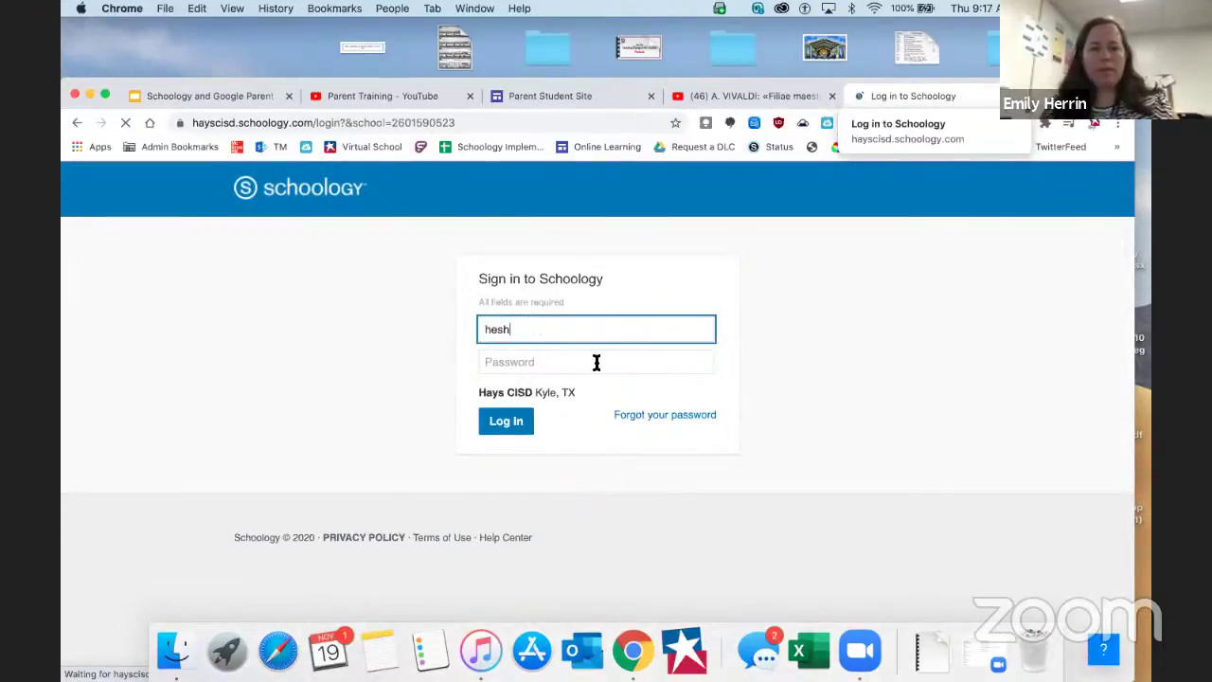
Log in to Schoology by entering the account's username and password
left_click(596, 361)
type("•••••••••")
key("Return")
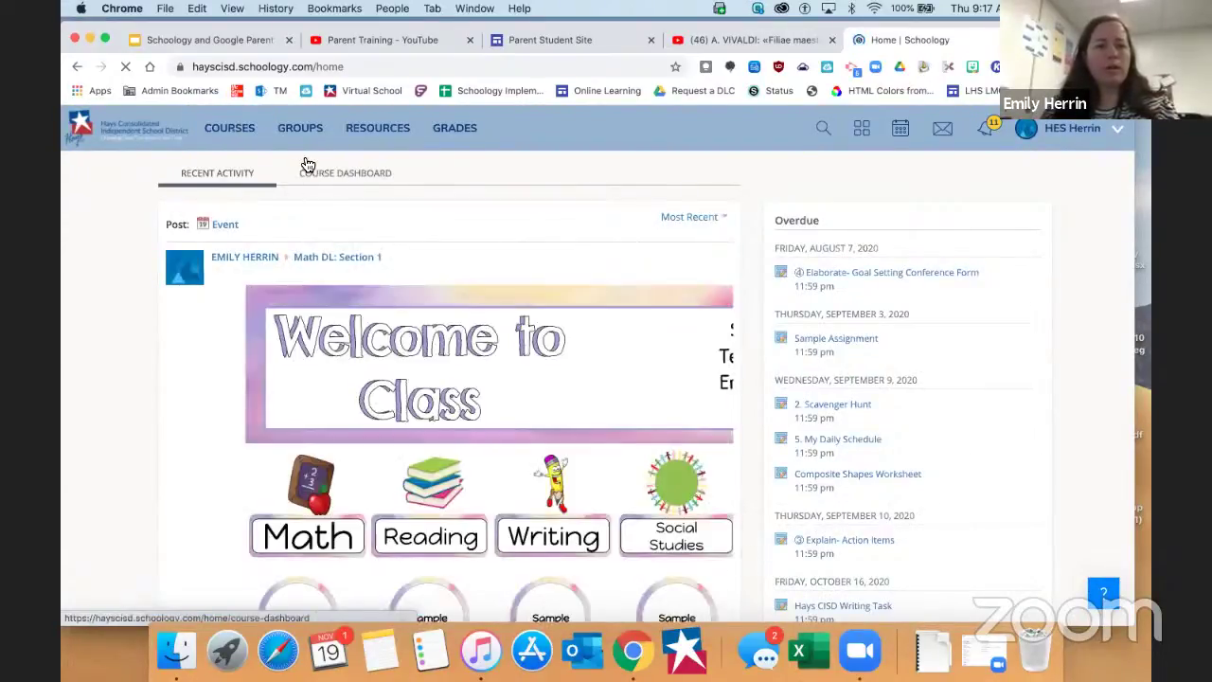
Drag the Campus Testing Coordinators card to the dashboard's end, then open My Courses
left_click(352, 176)
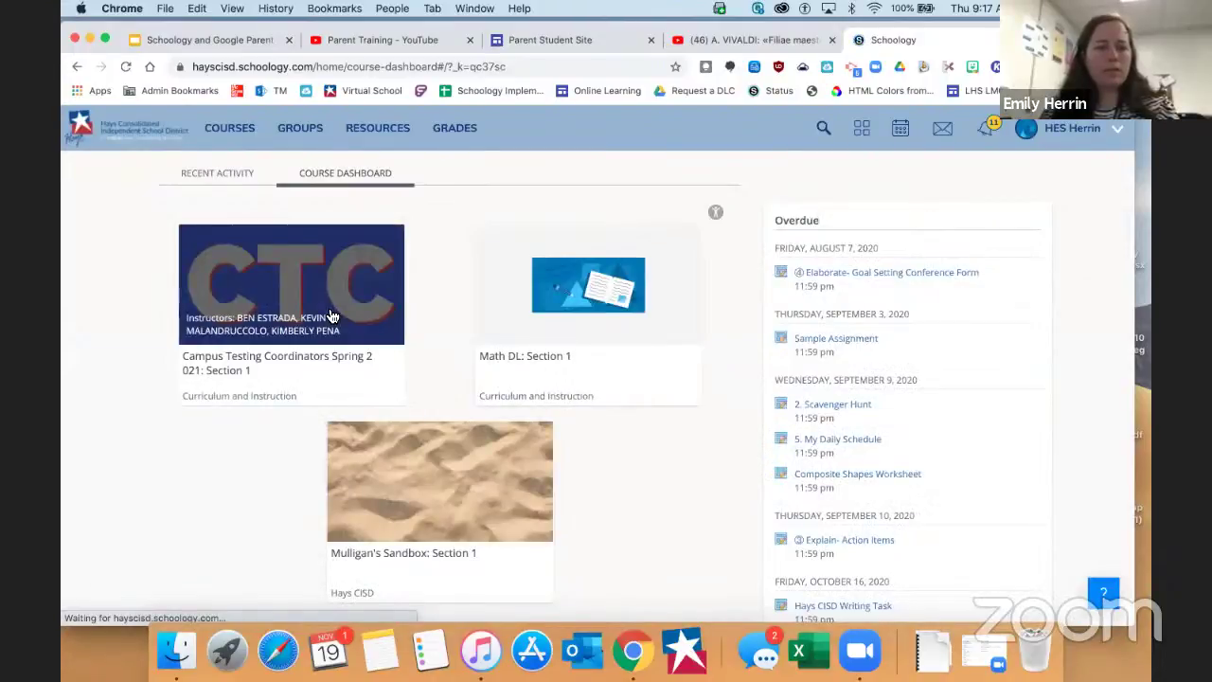
left_click_drag(331, 316, 574, 501)
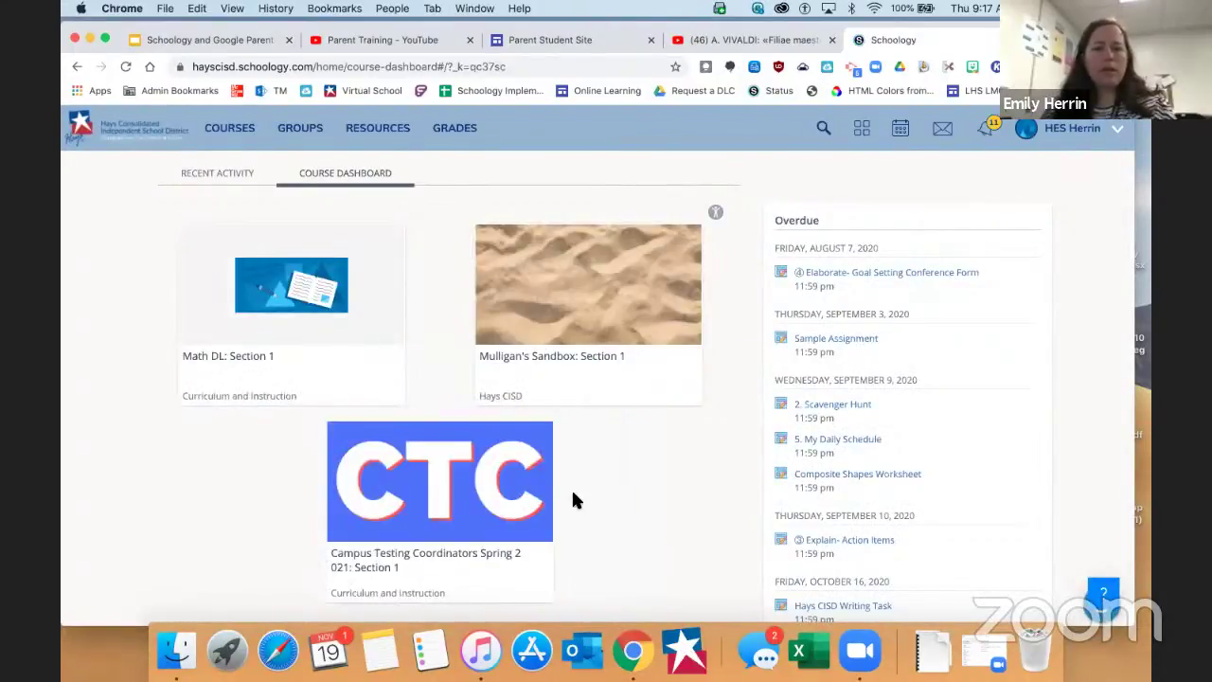
left_click(227, 134)
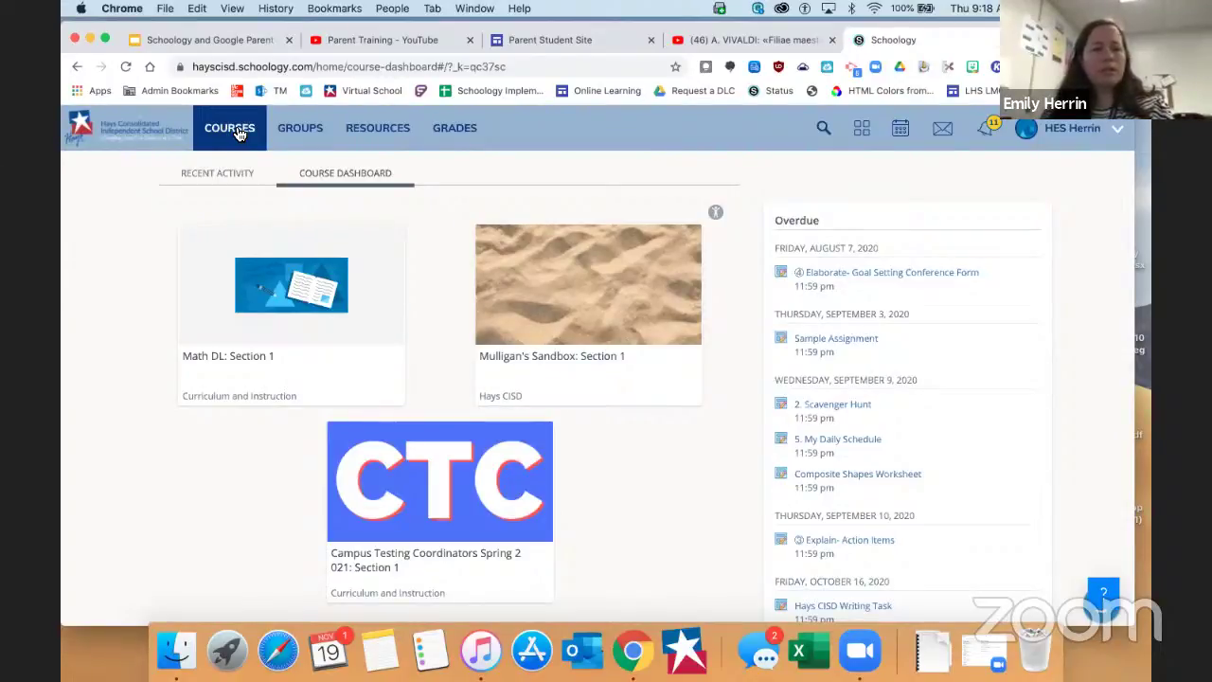
left_click(240, 135)
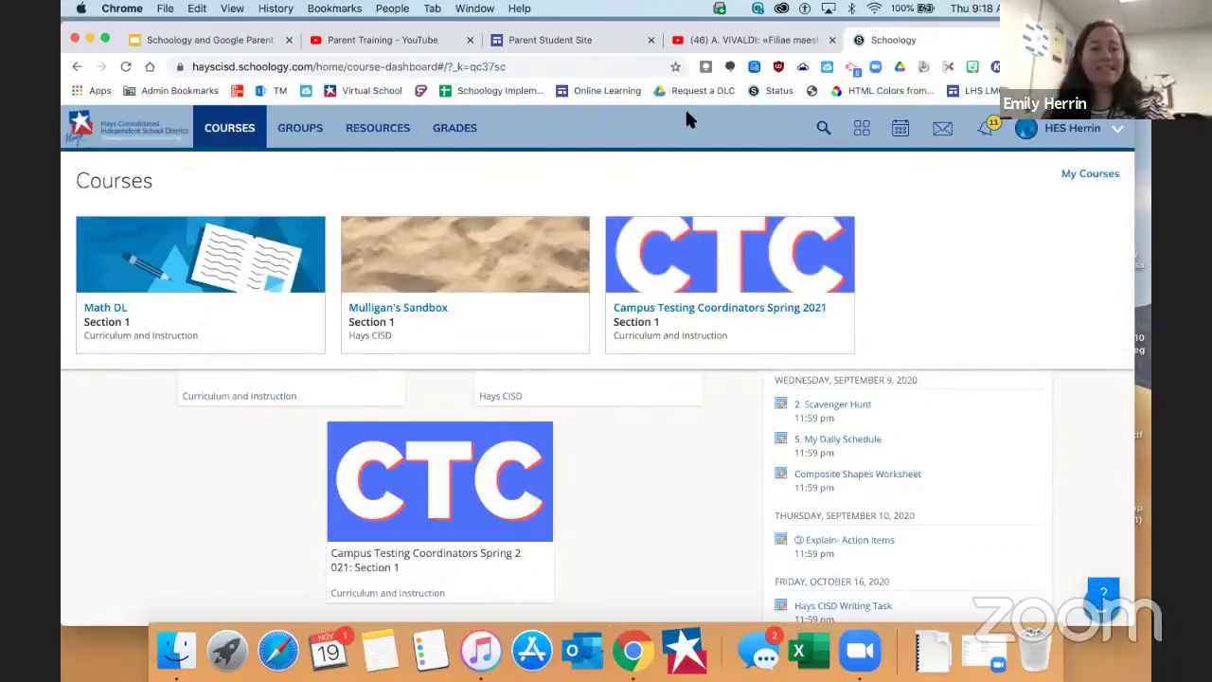
left_click(1090, 177)
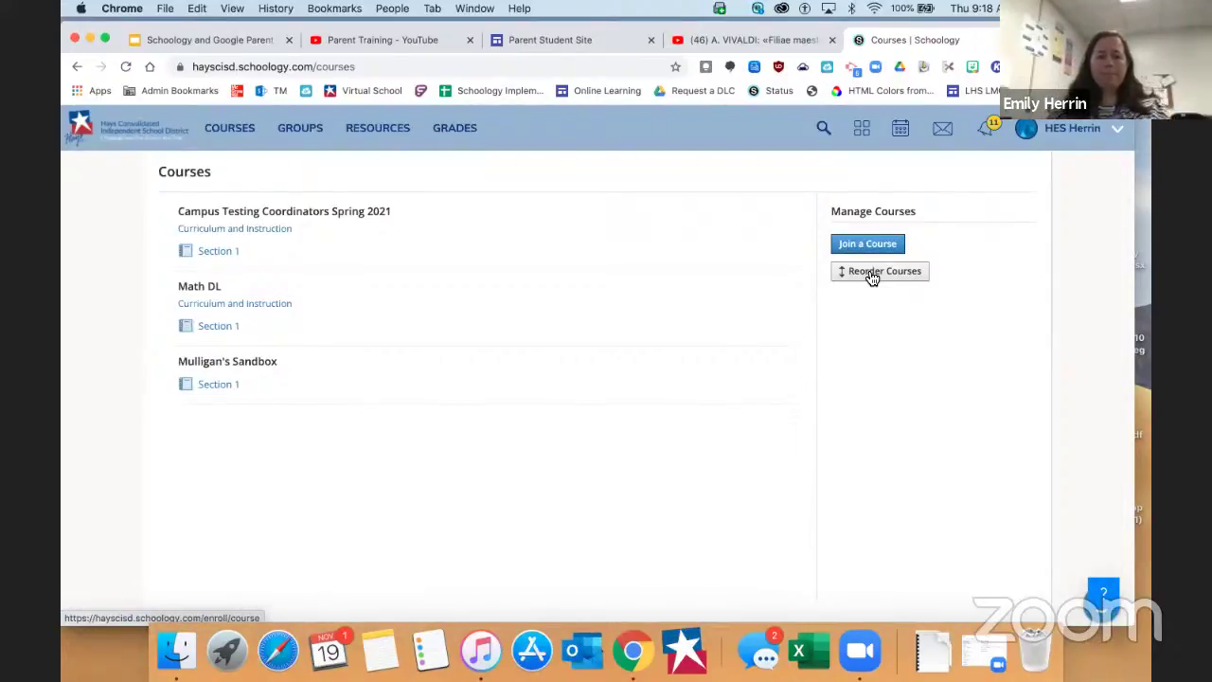
left_click(869, 272)
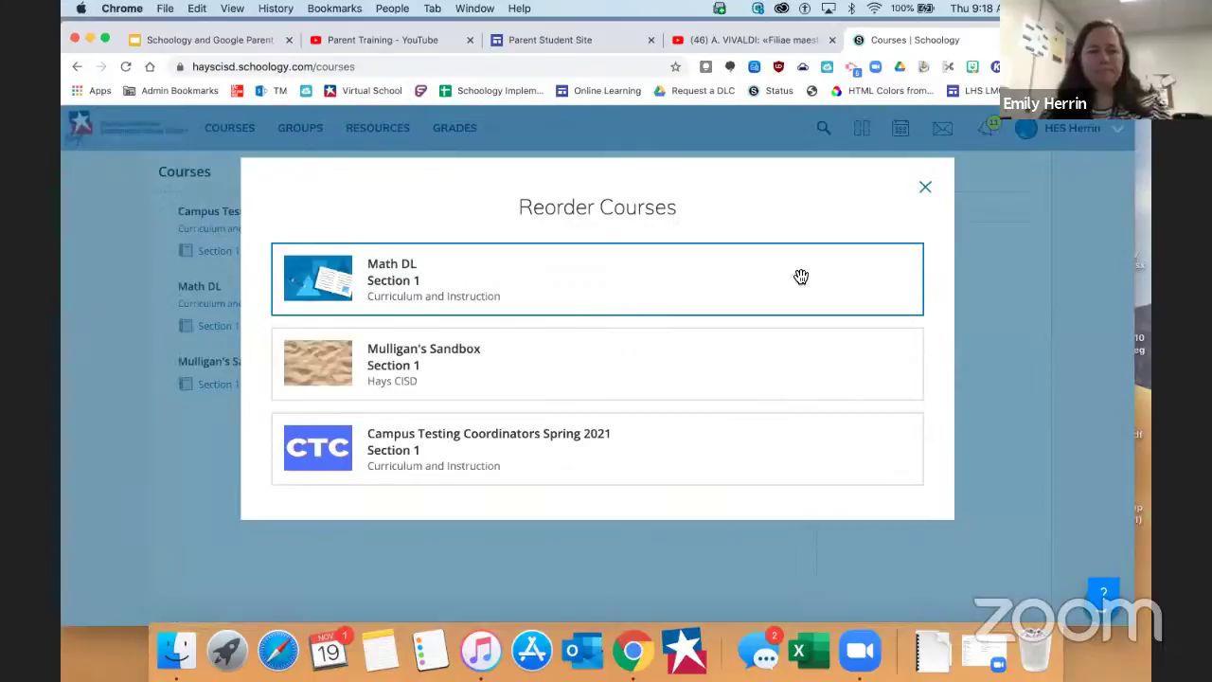
left_click(449, 277)
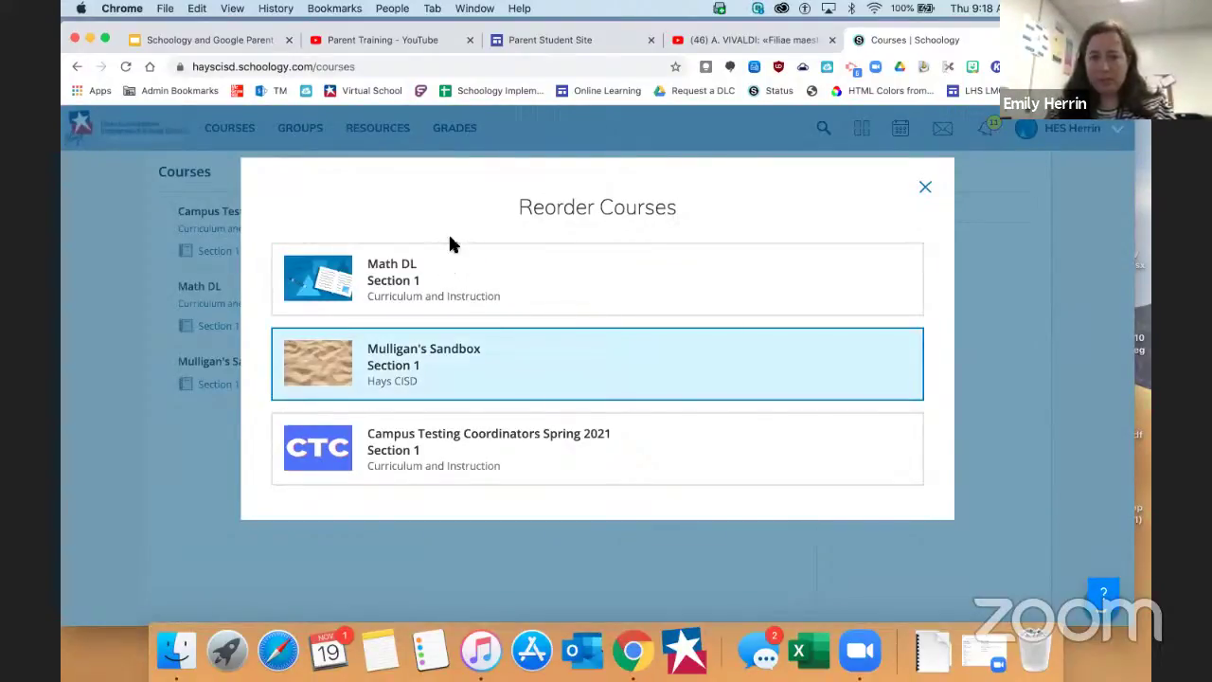
left_click_drag(452, 243, 450, 245)
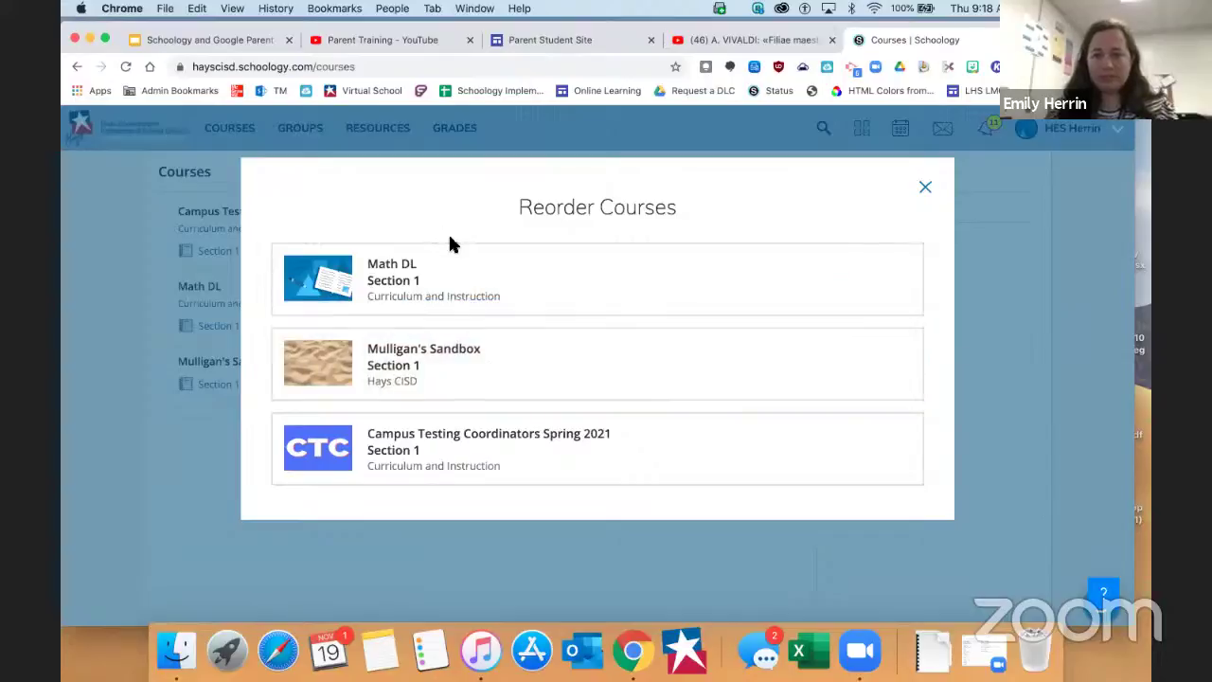
left_click(486, 451)
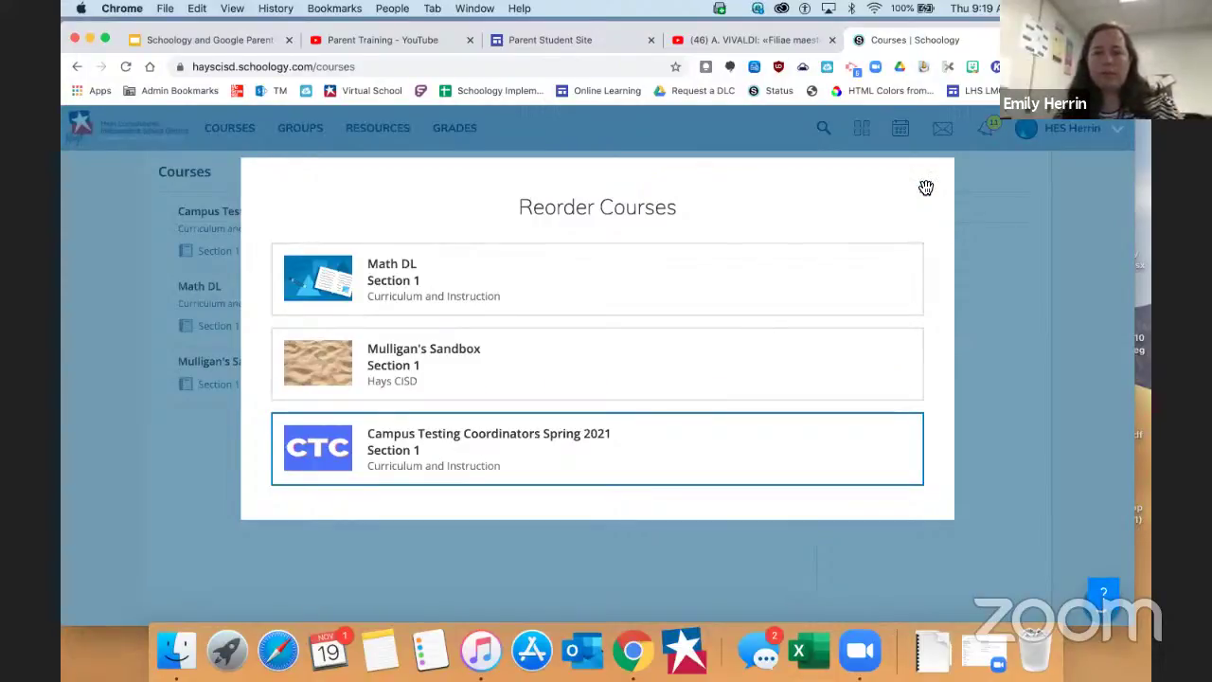
left_click(927, 190)
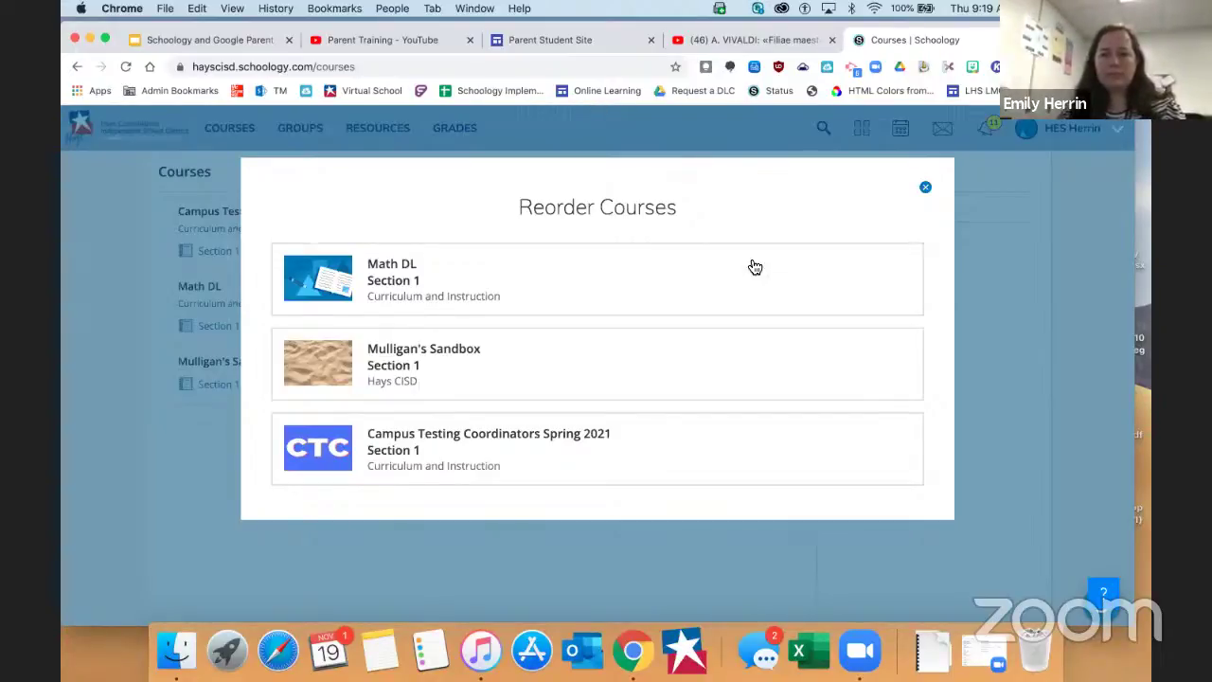
left_click(925, 187)
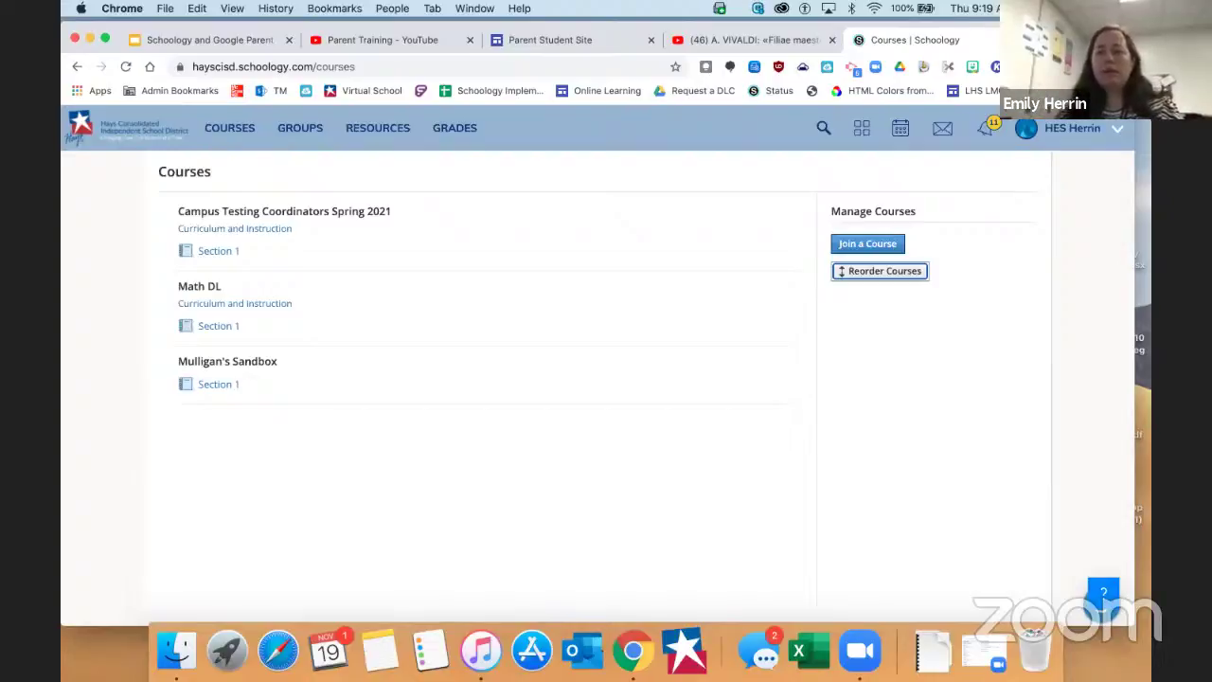
Open a fresh Chrome tab on Google's start page beside the Schoology Courses tab
key("super+t")
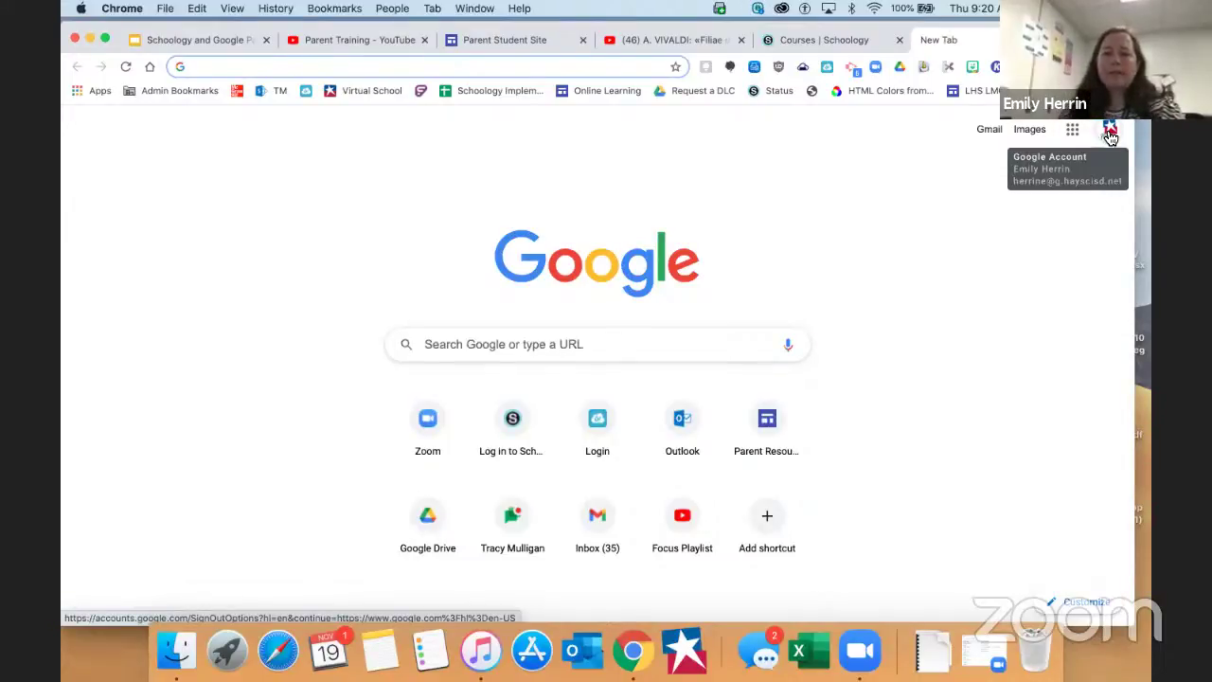
Open the Chrome profile menu and scroll the Other People list down to Guest and Add
left_click(1110, 132)
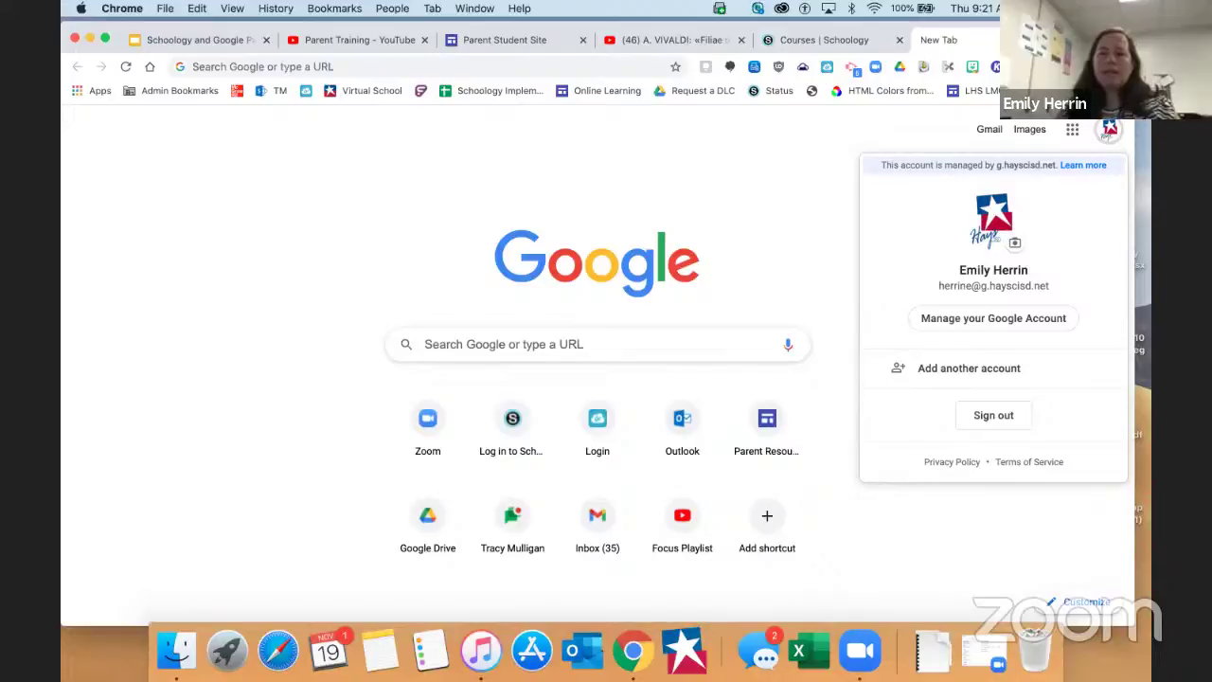
left_click(1093, 67)
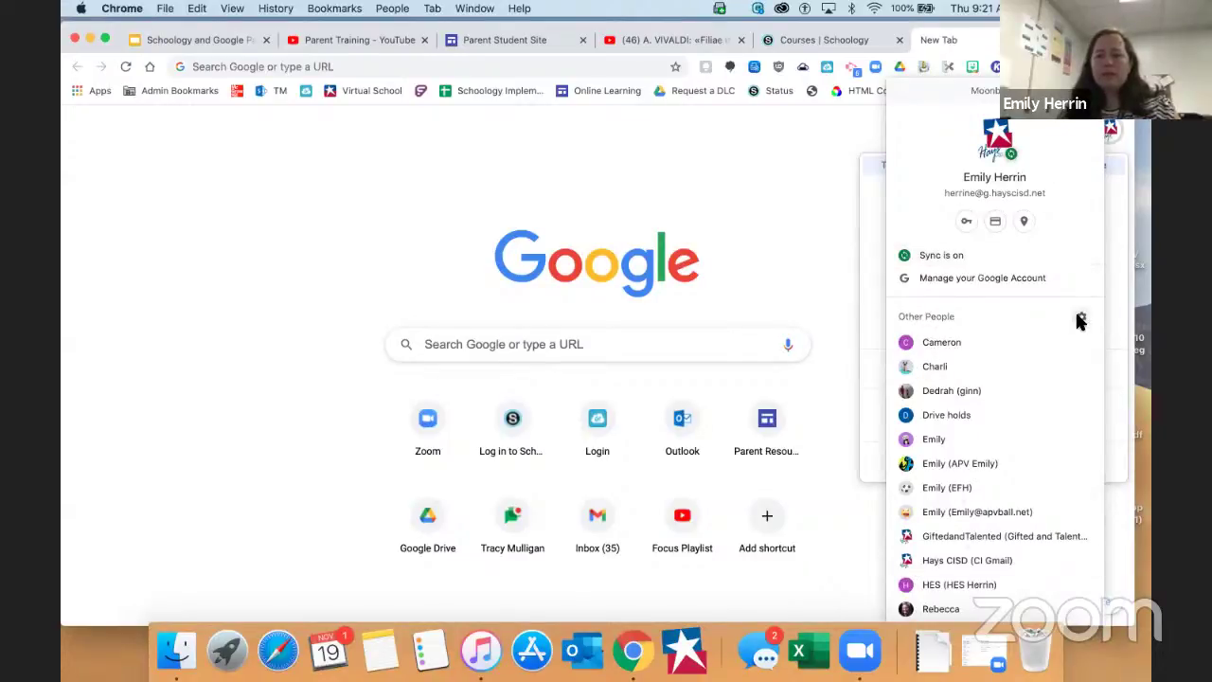
scroll(1078, 320, "down", 1)
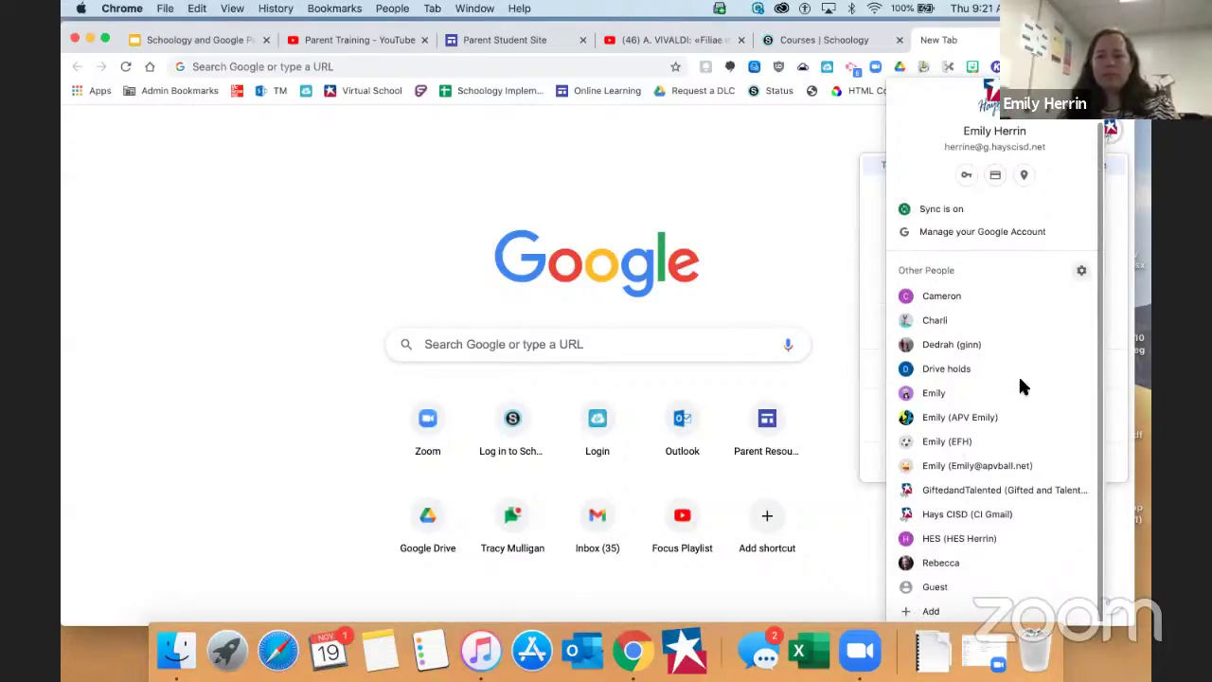
Add a Chrome person named 'Sample Account' using the sandwich avatar
left_click(929, 612)
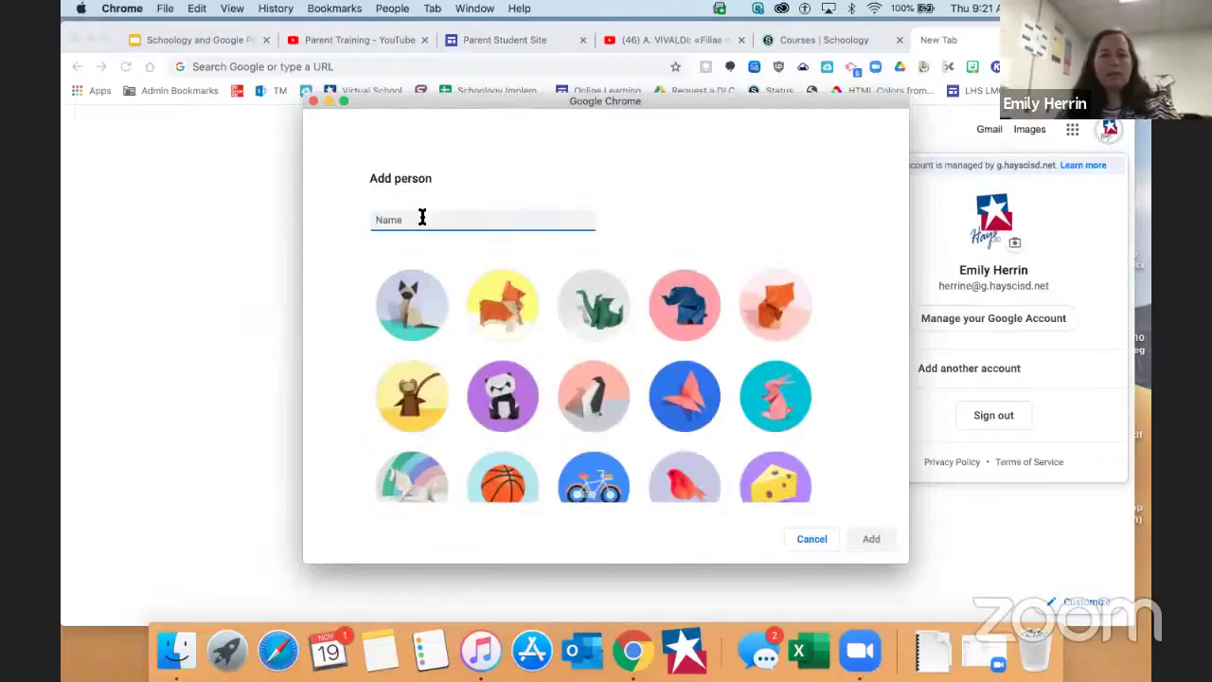
type("Sample")
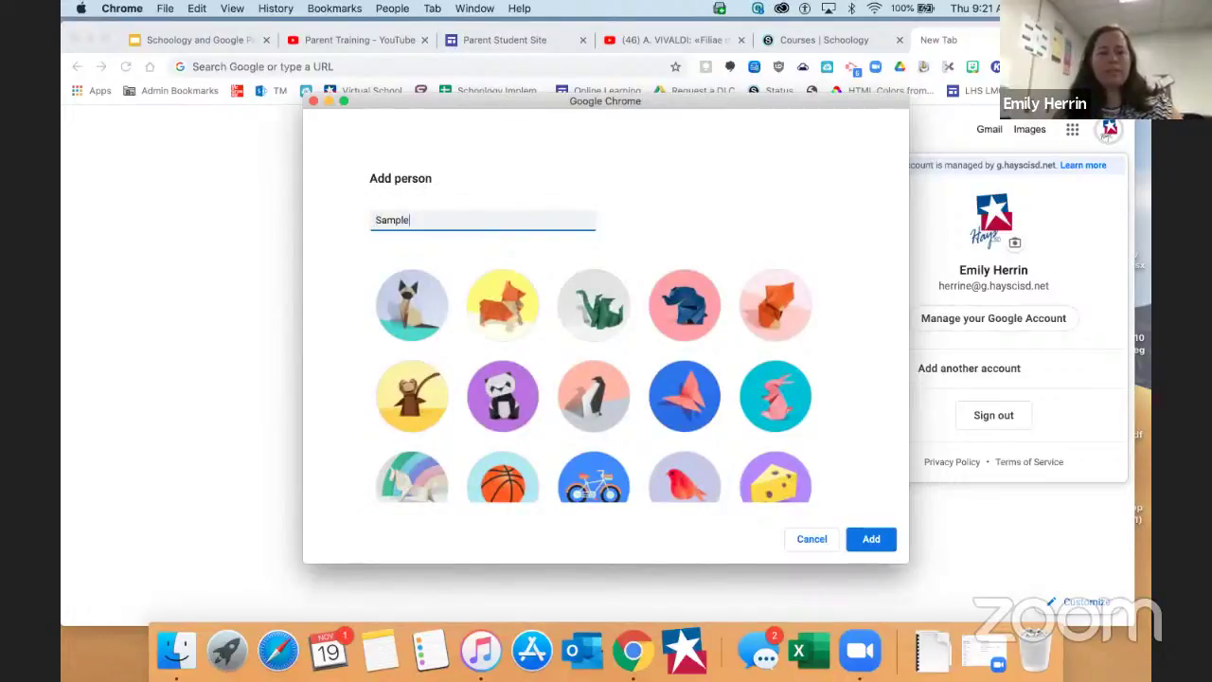
type(" Account")
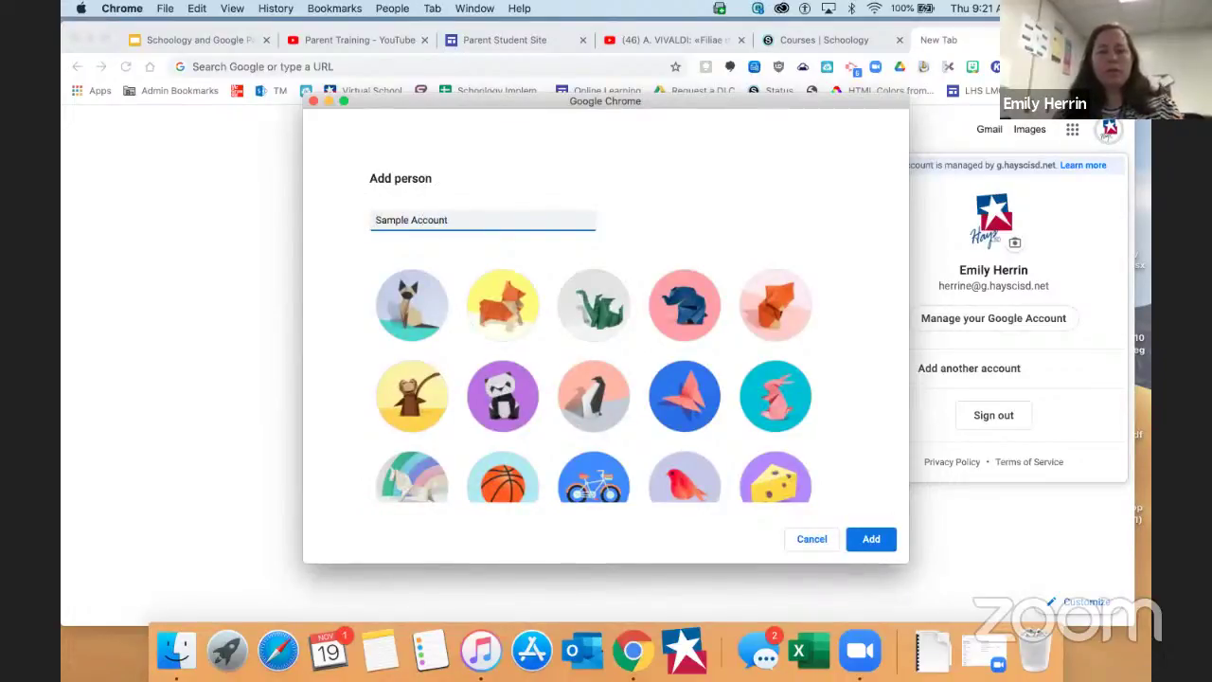
scroll(701, 441, "down", 5)
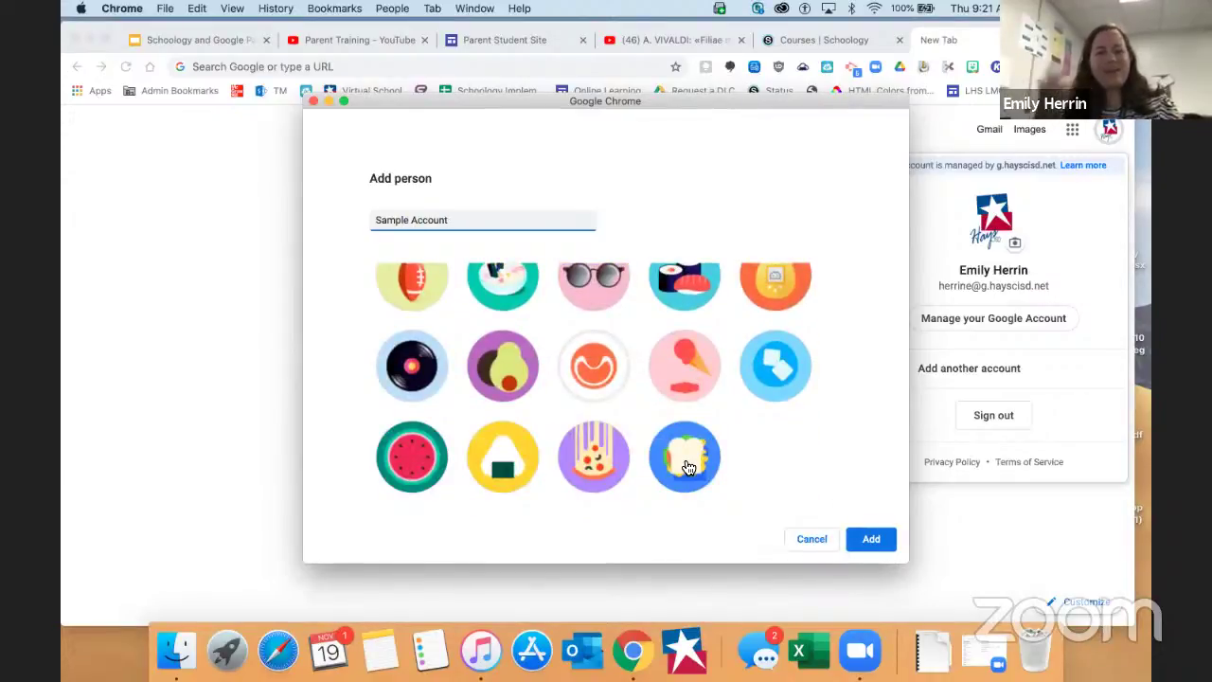
left_click(689, 468)
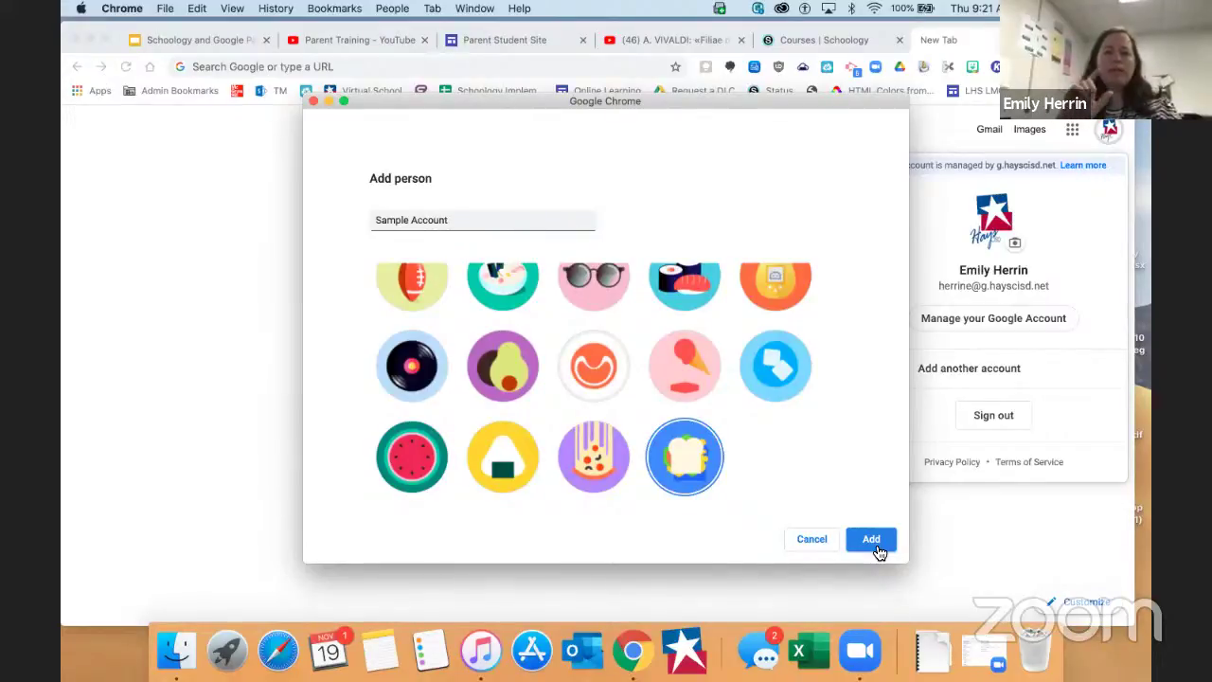
left_click(878, 551)
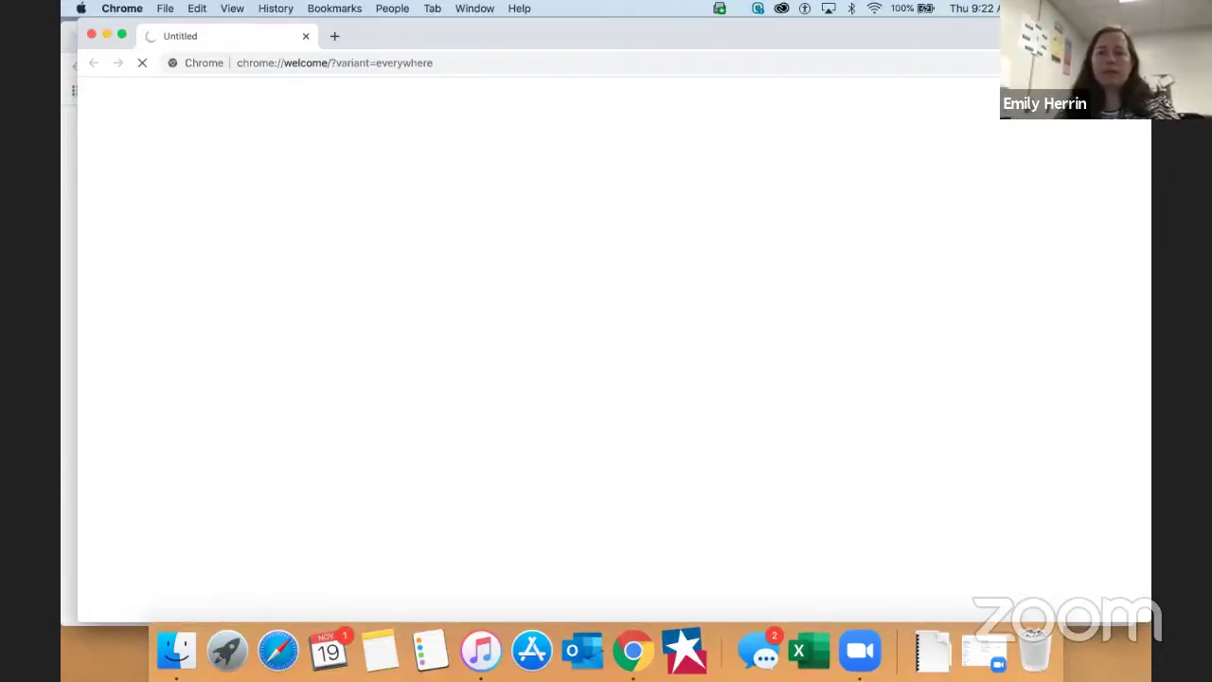
Reach the Sign in to Chrome page via 'Already a Chrome user? Sign in'
left_click(1110, 62)
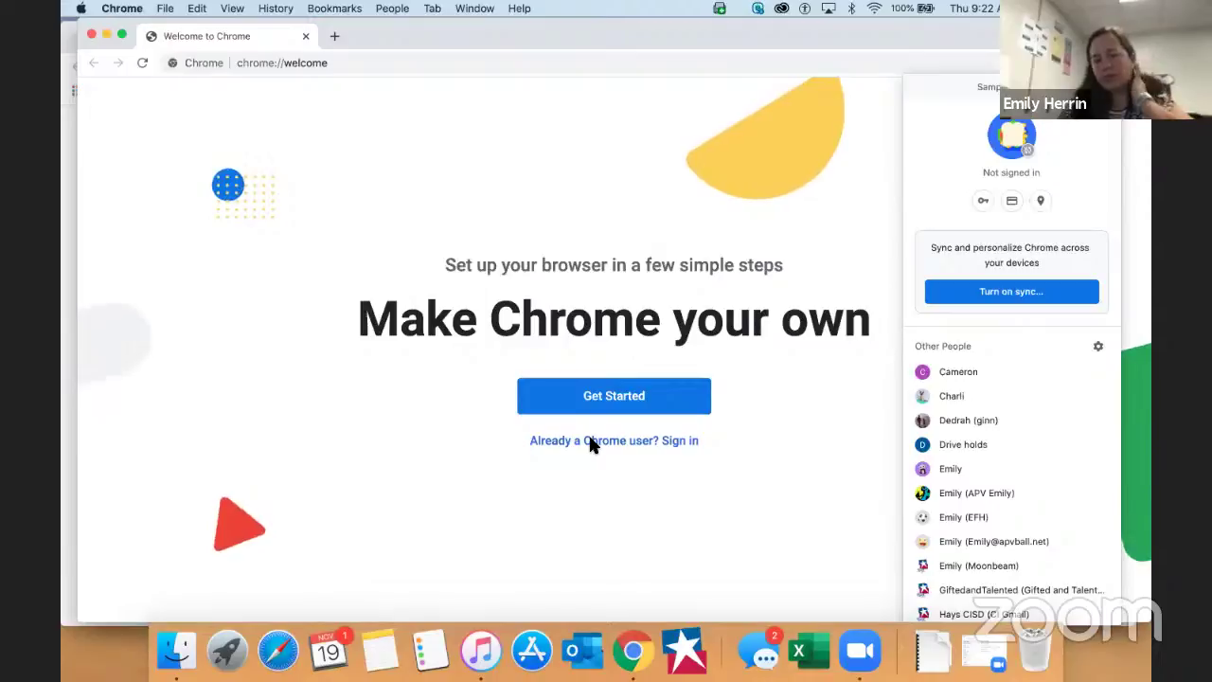
left_click(592, 443)
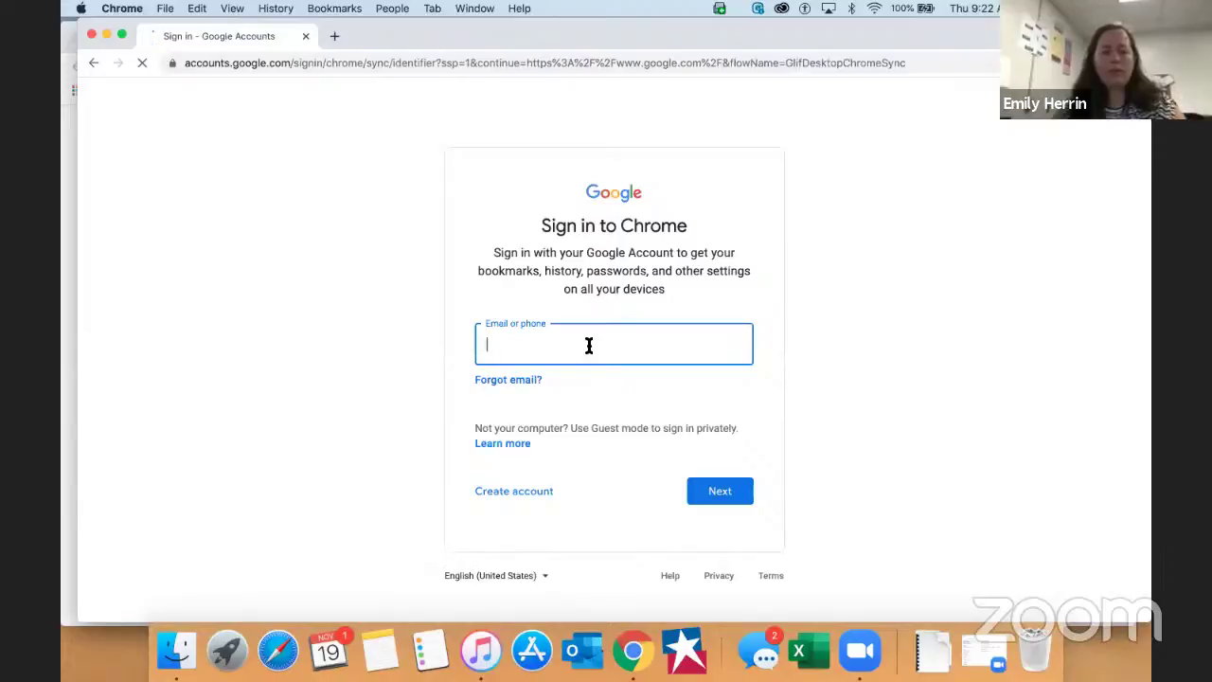
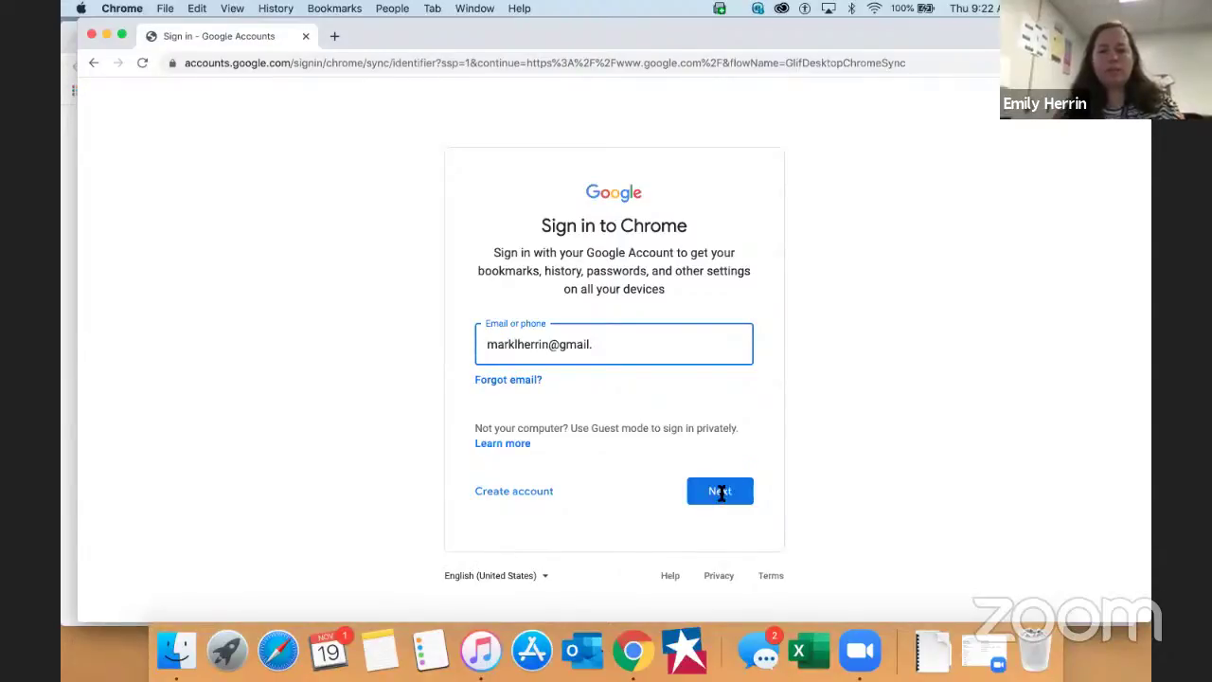
Sign the new Chrome profile into the Google account with its e-mail address and password
left_click(722, 493)
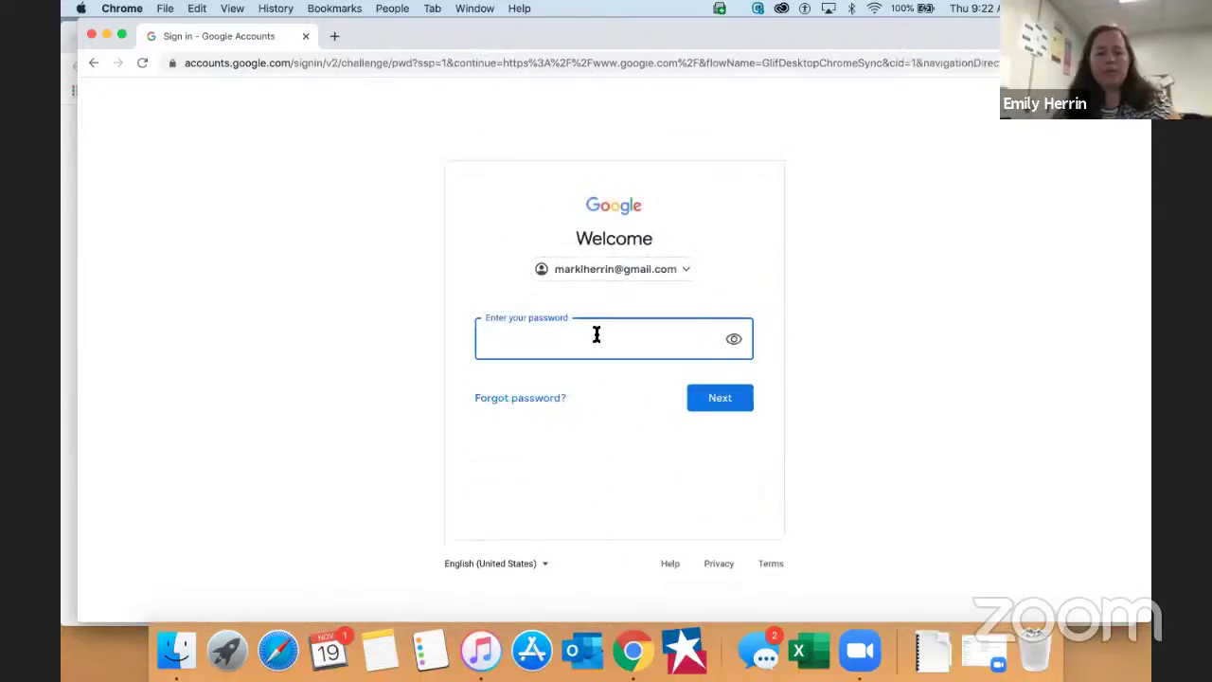
type("•••••••••••")
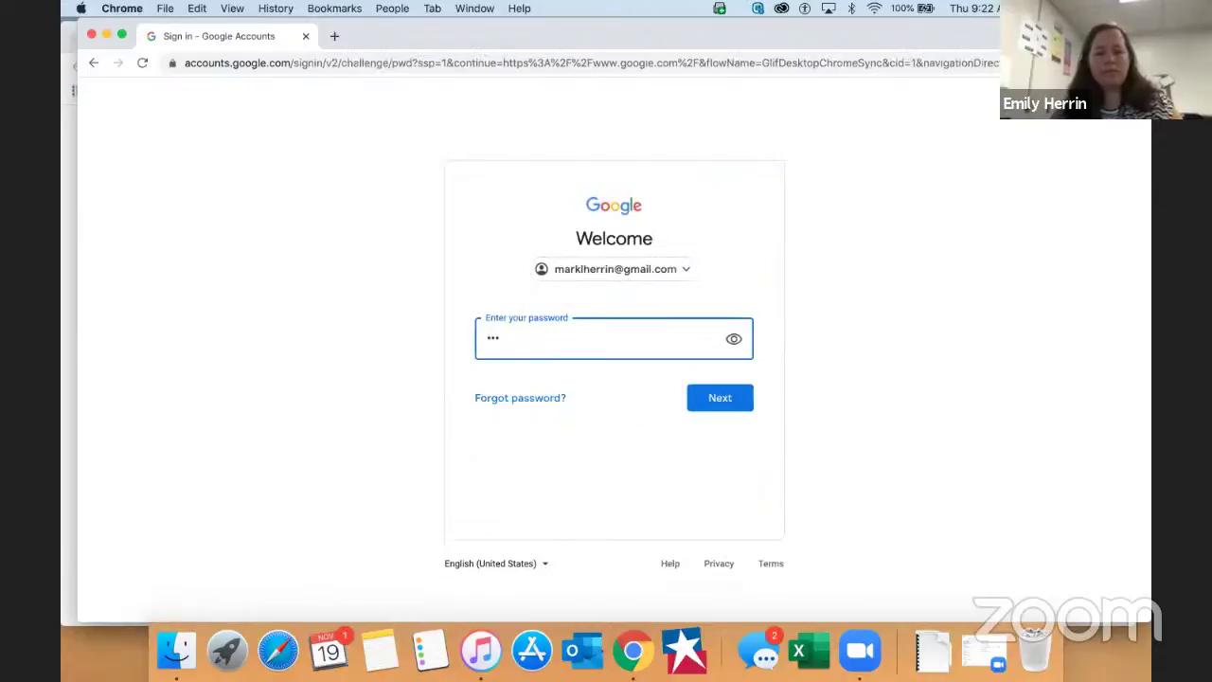
type("•")
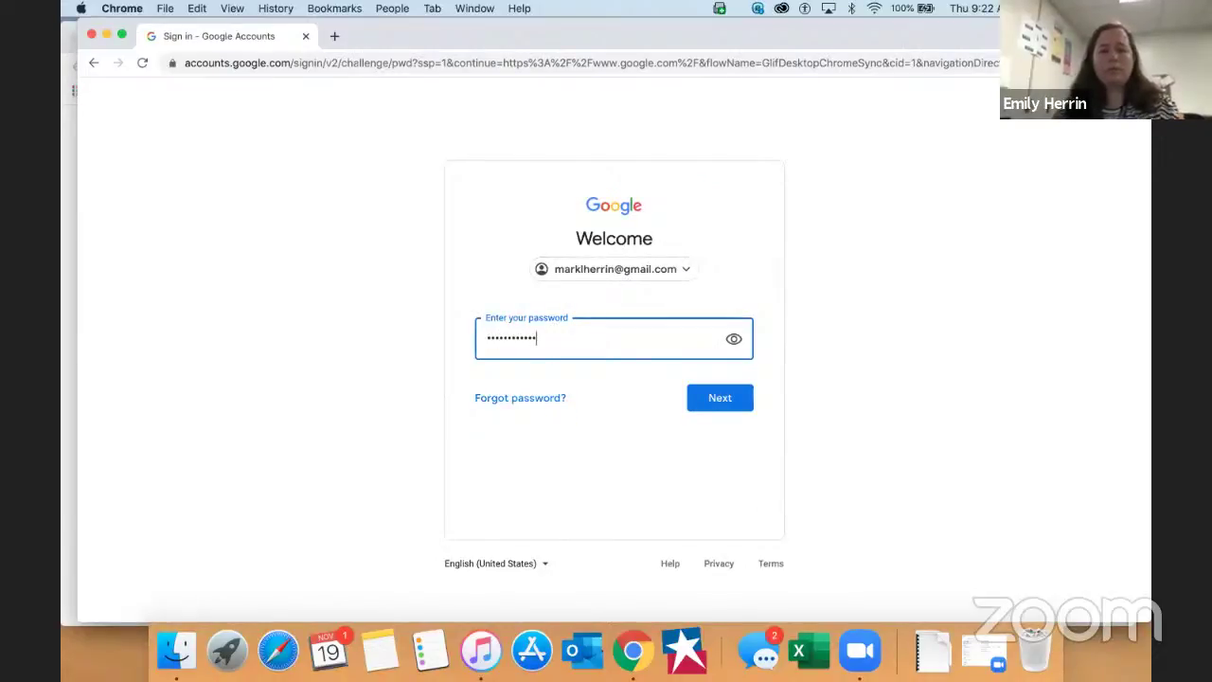
key("Return")
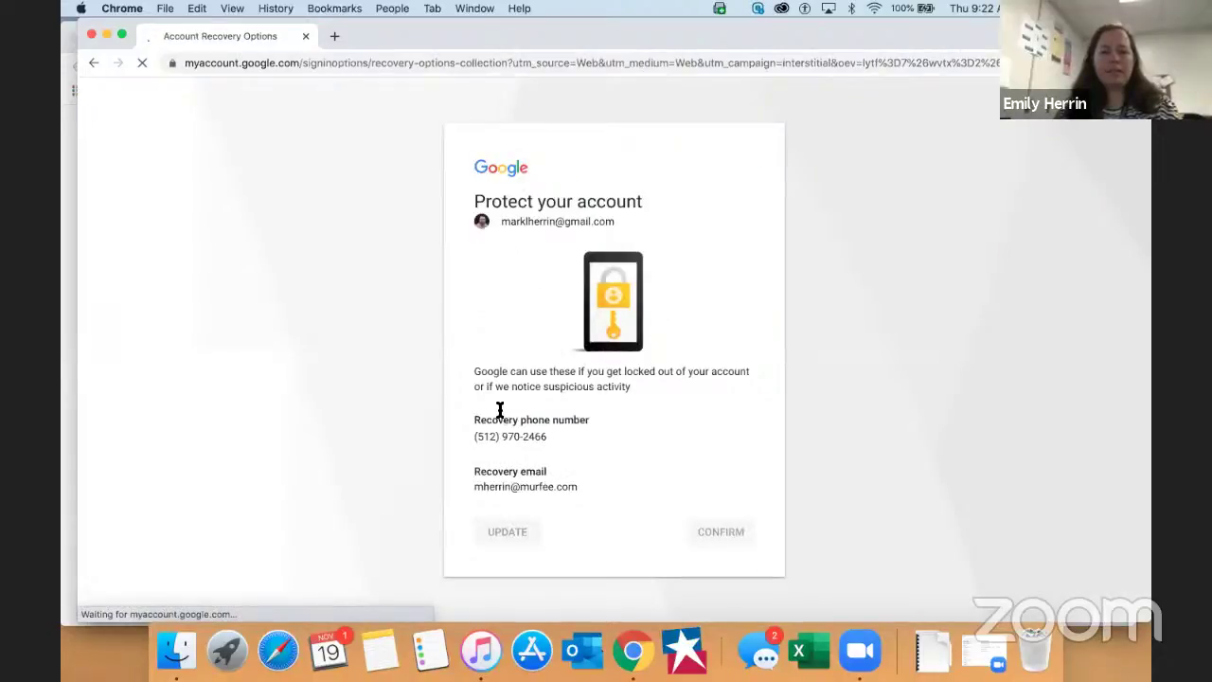
Confirm the account recovery details, turn on sync, and dismiss the new extension notice
left_click(727, 536)
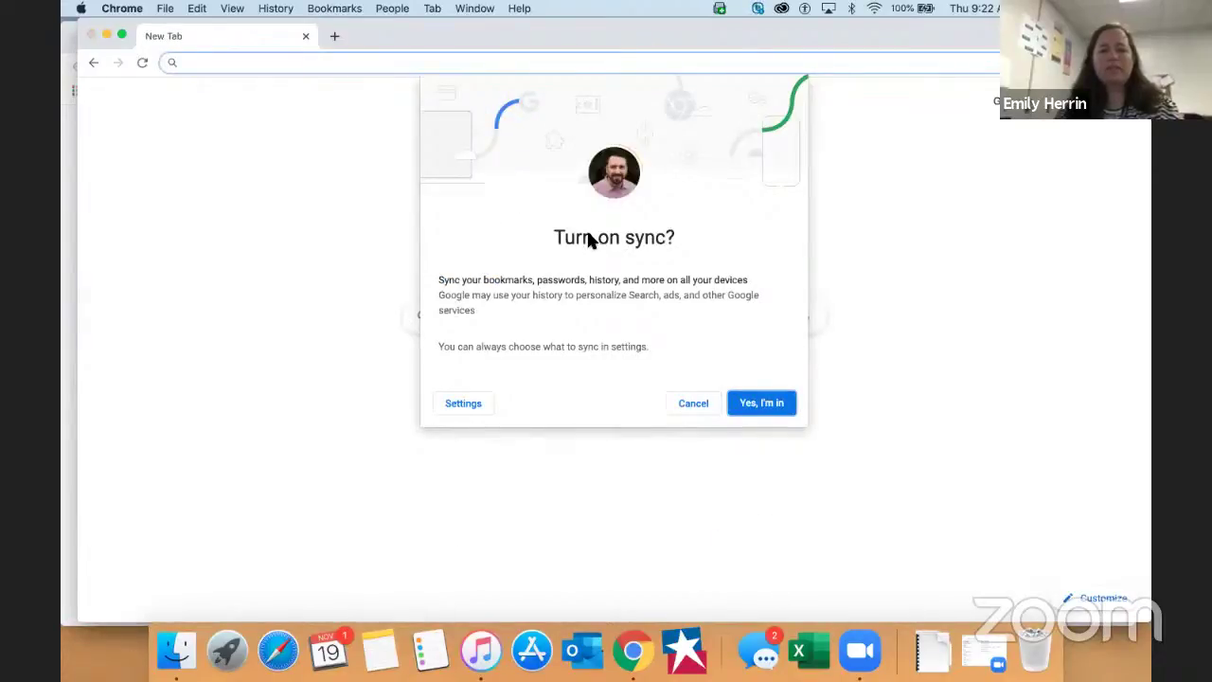
left_click(769, 428)
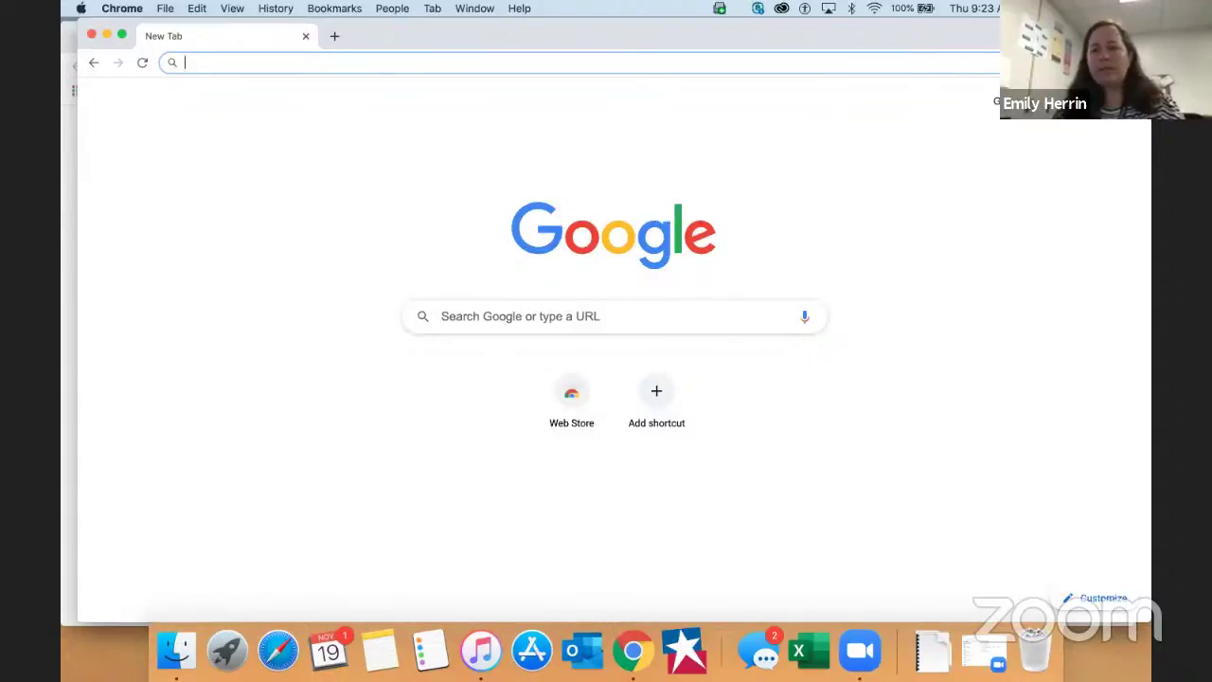
left_click(1137, 62)
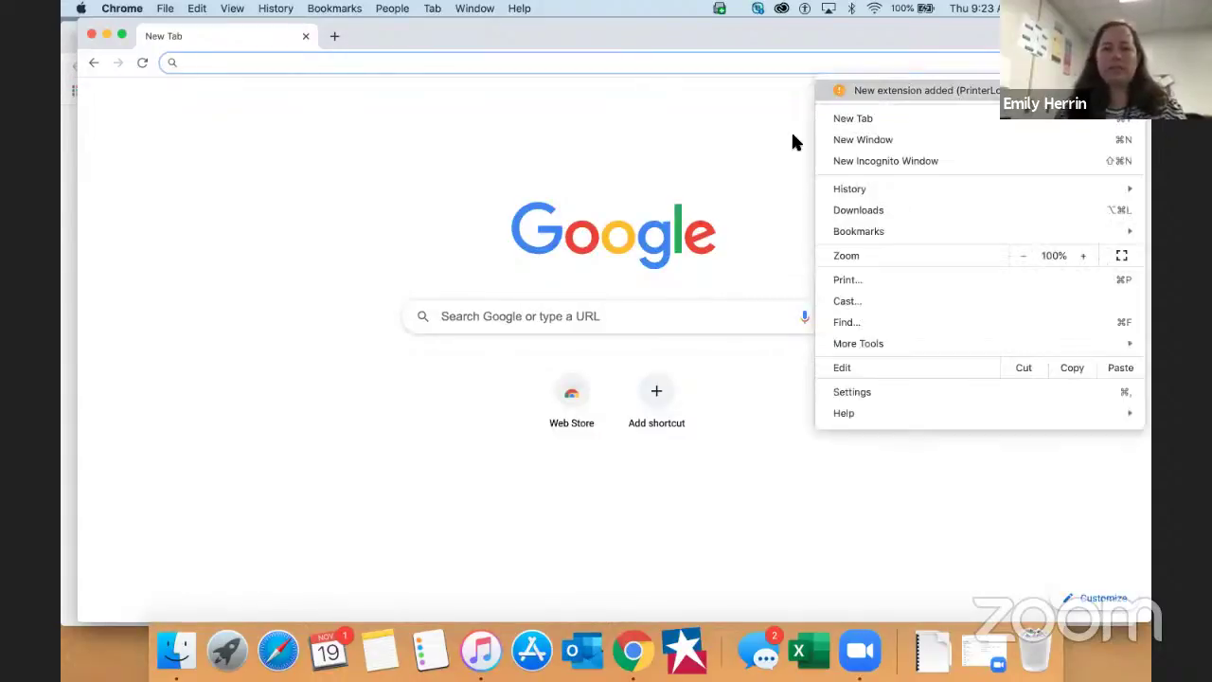
left_click(875, 40)
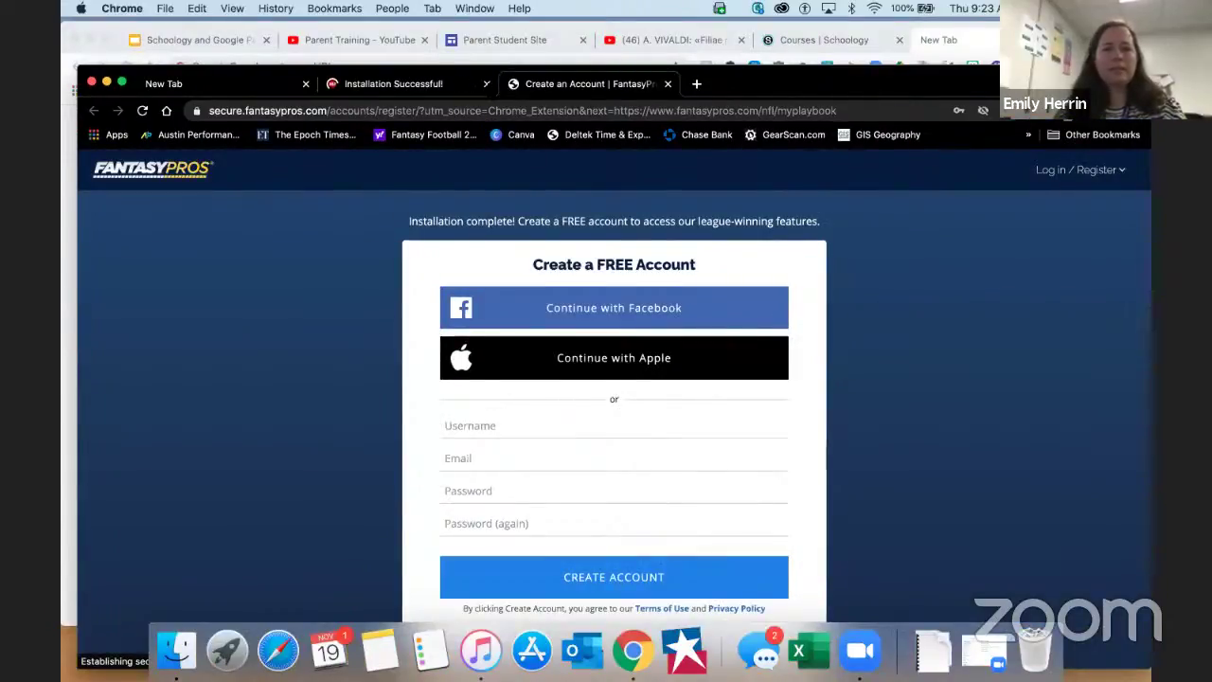
Close the Installation Successful and Create an Account tabs and dismiss the theme notice
left_click(436, 83)
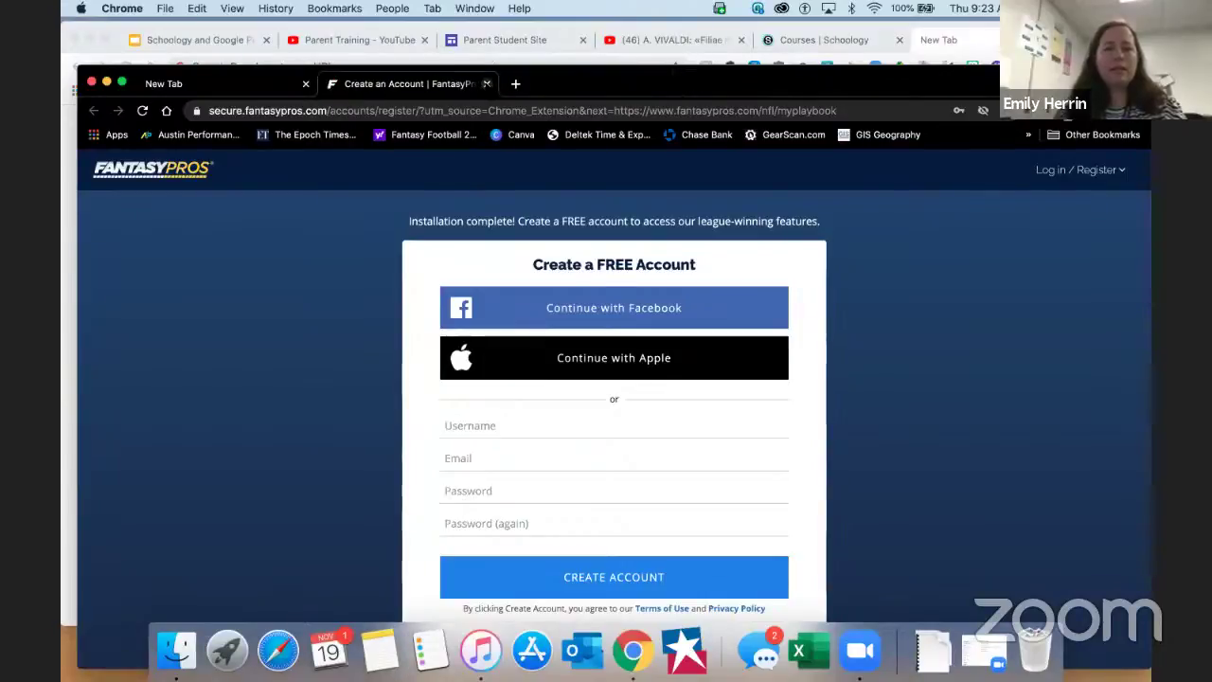
left_click(487, 83)
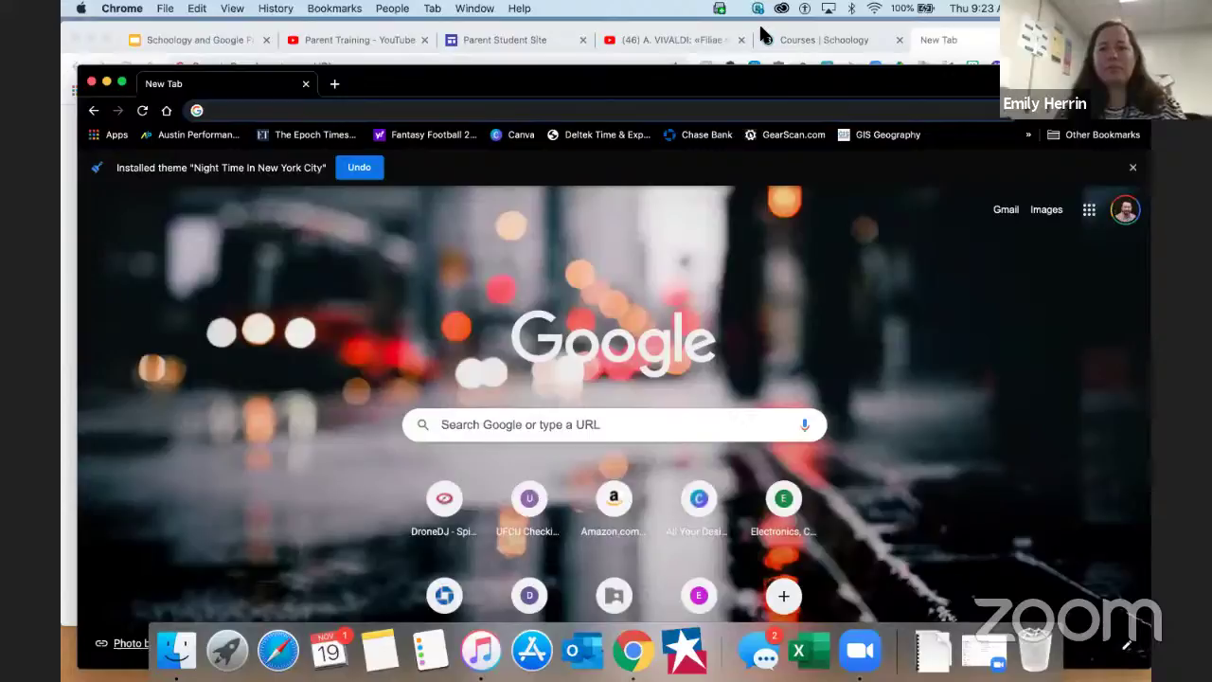
left_click_drag(760, 75, 760, 28)
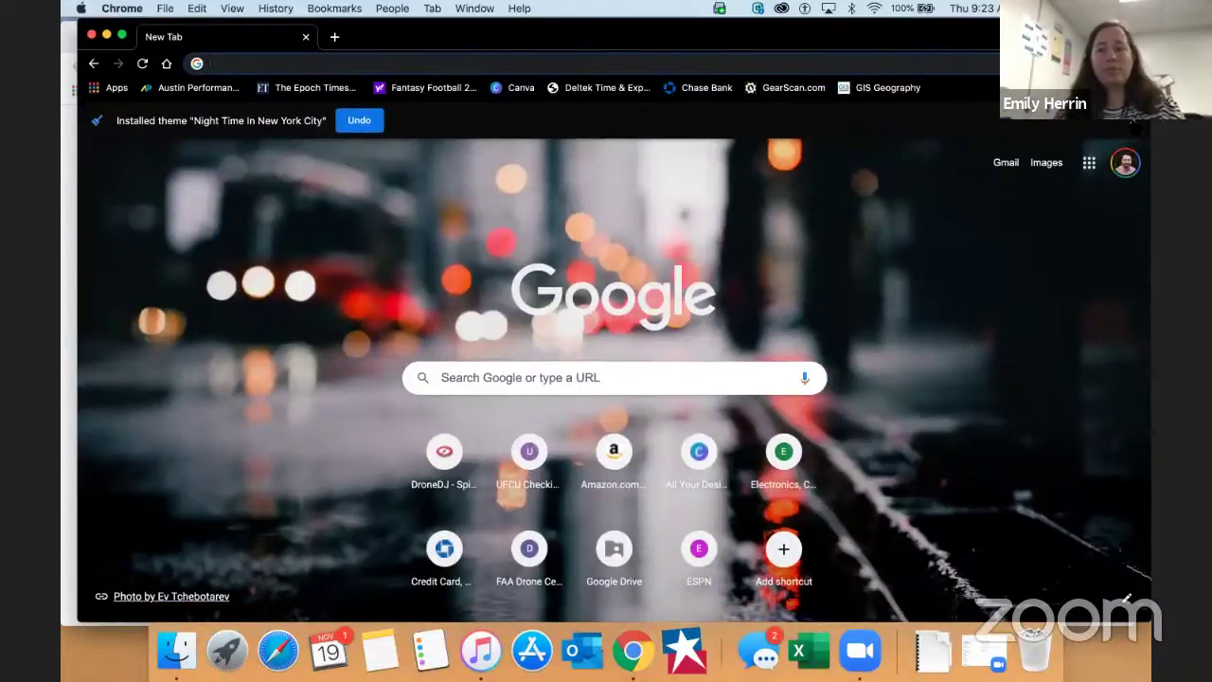
left_click(1133, 121)
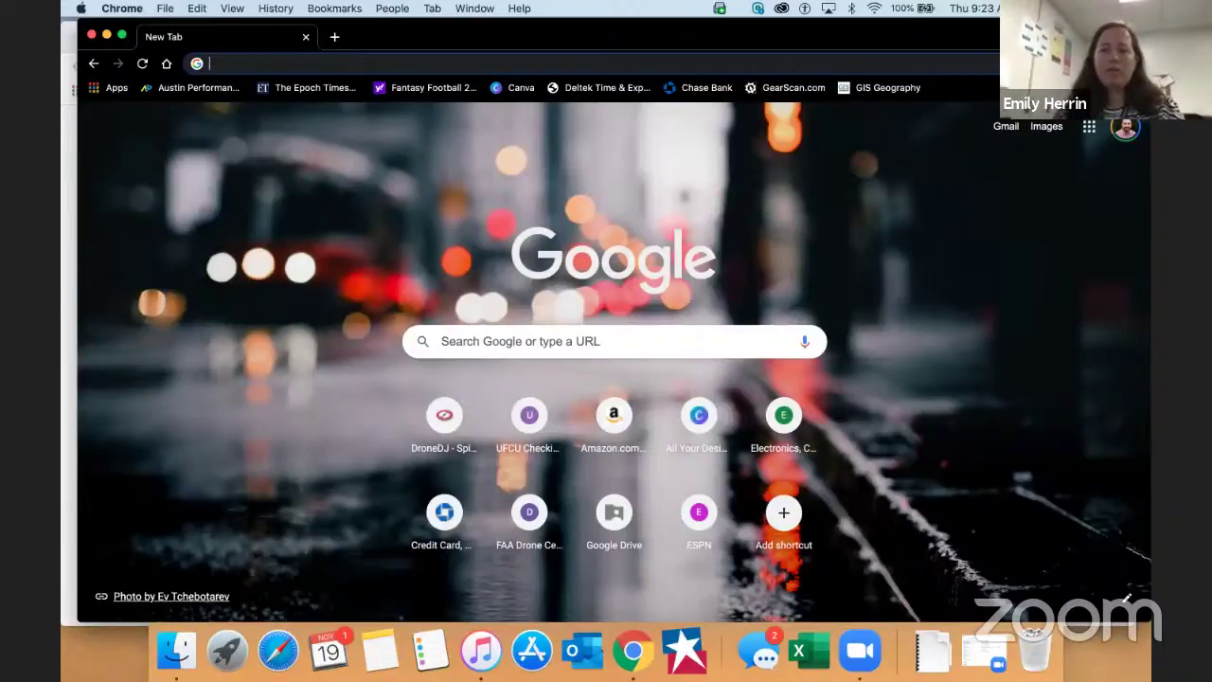
left_click(1110, 63)
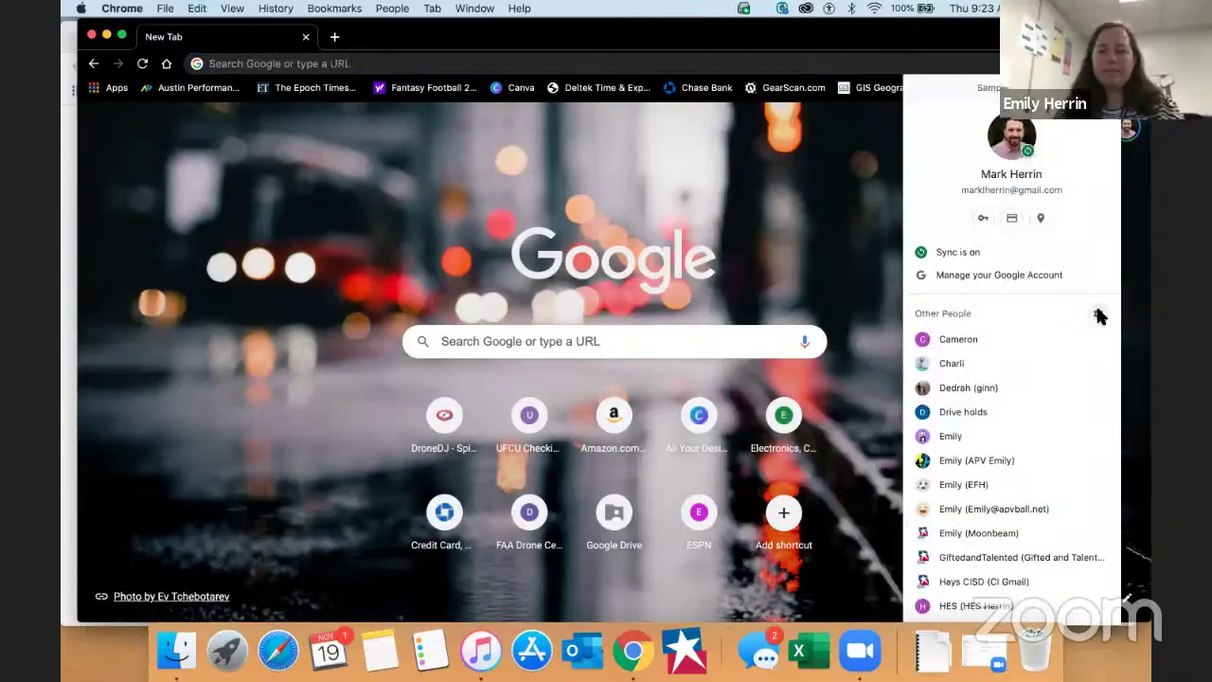
Remove the beach-photo, cat-picture and Sample Account profiles in Chrome's people manager
left_click(1098, 315)
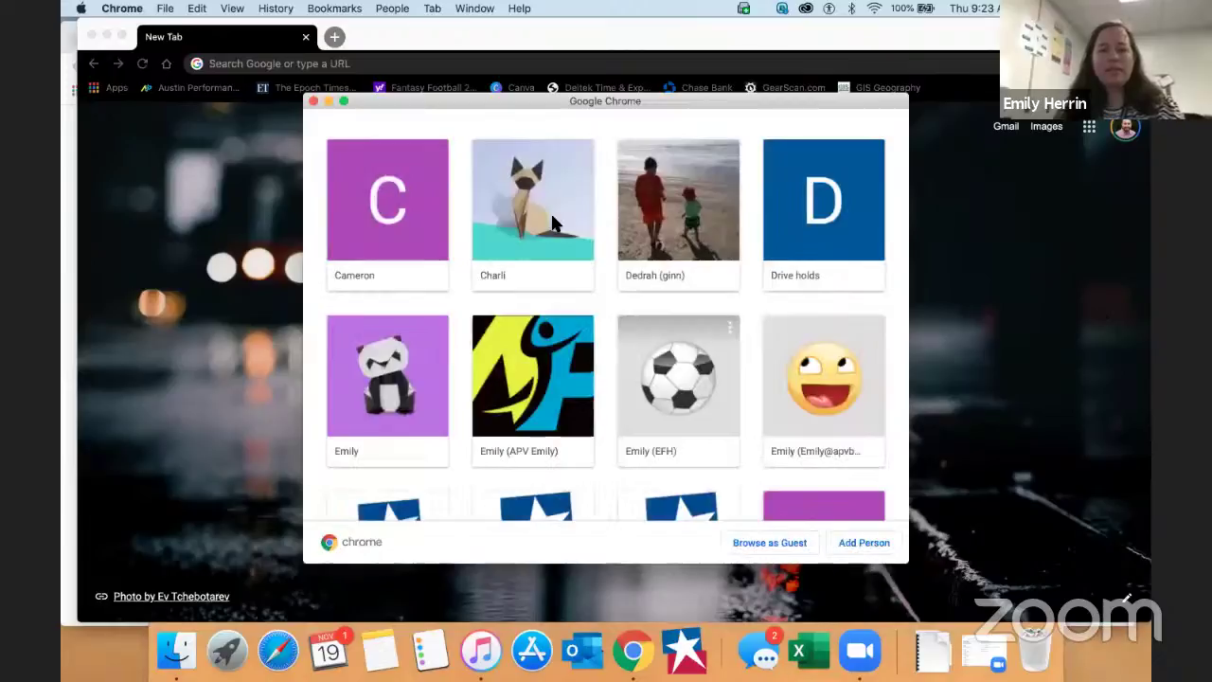
left_click(729, 154)
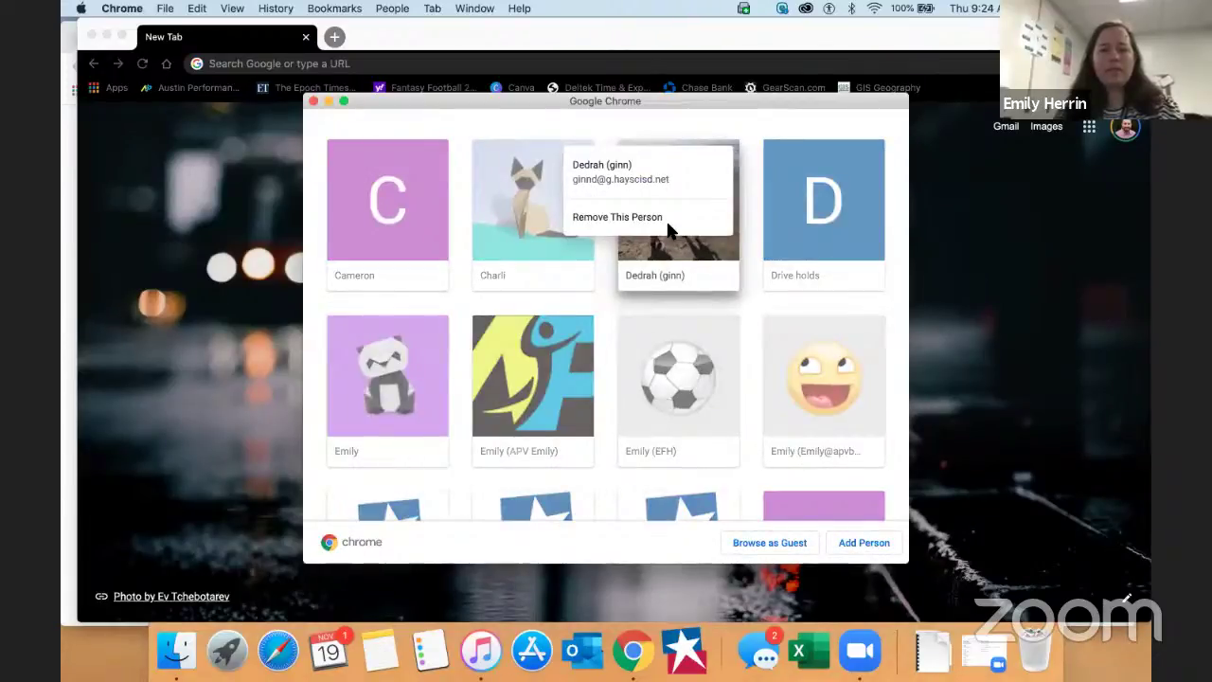
left_click(667, 219)
left_click(650, 296)
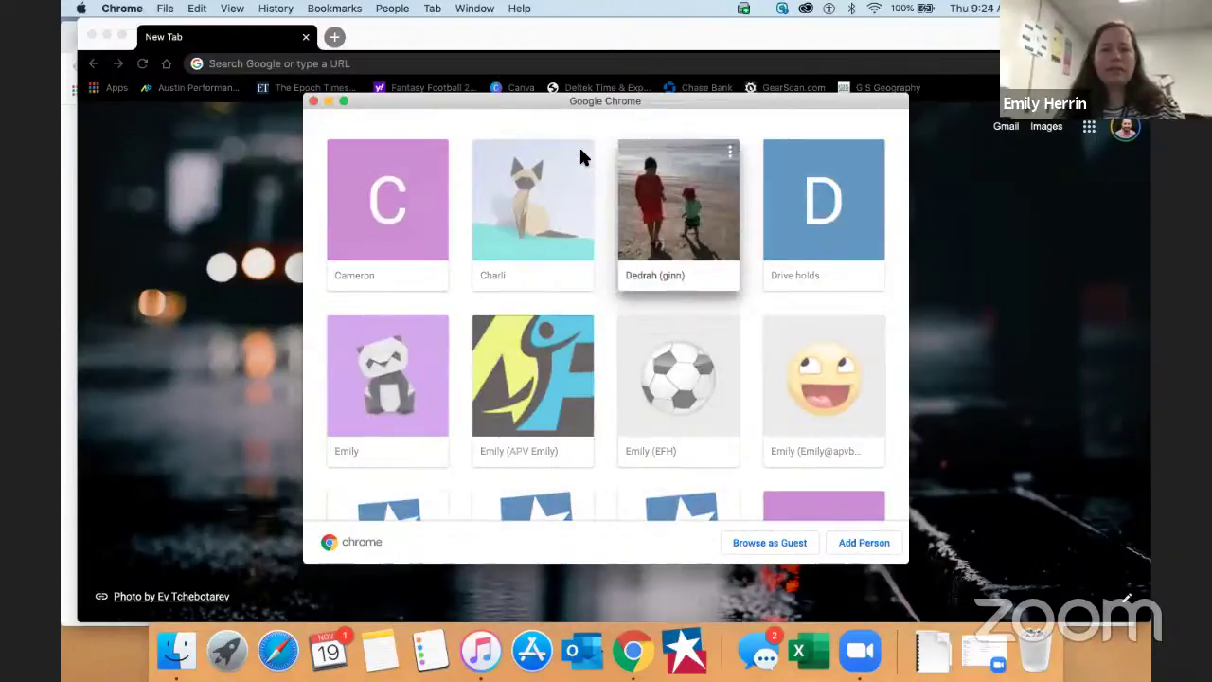
right_click(560, 193)
left_click(549, 203)
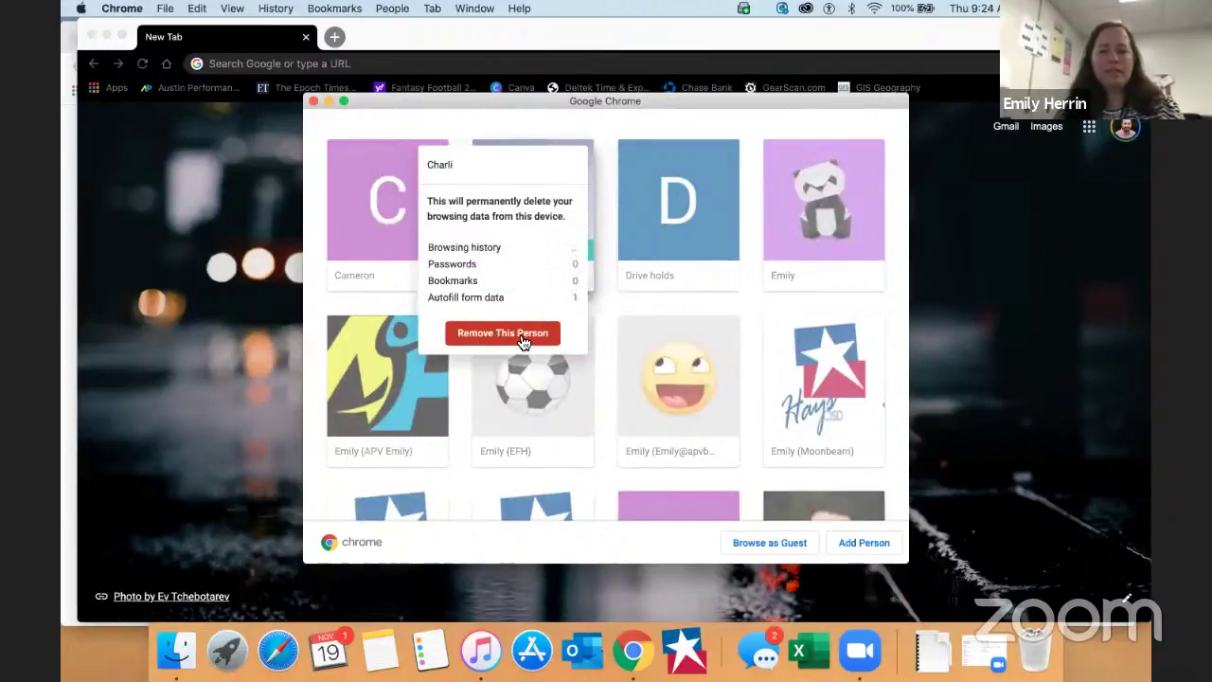
left_click(519, 337)
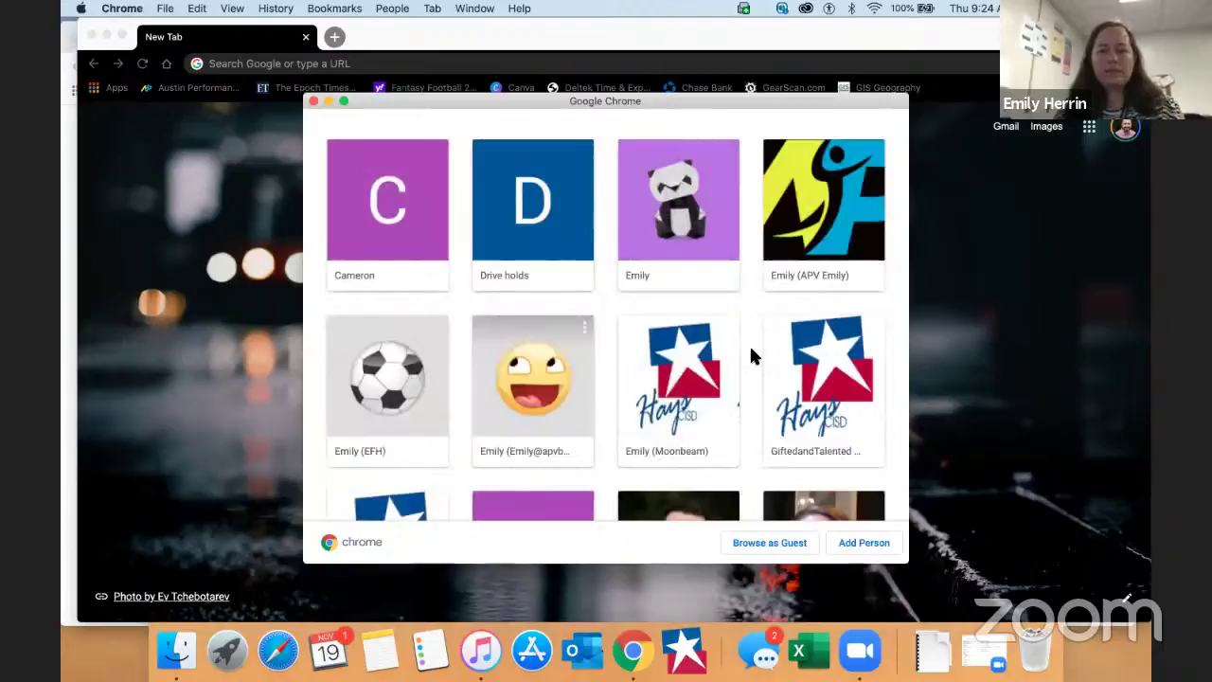
scroll(749, 351, "down", 3)
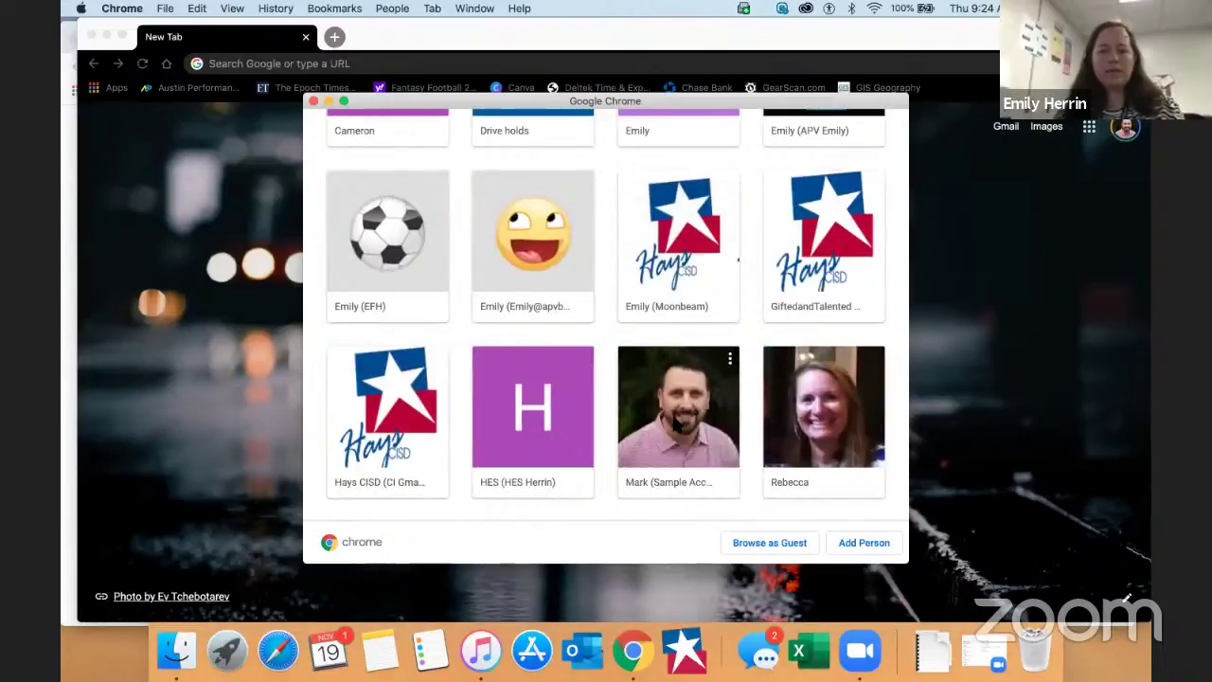
right_click(673, 423)
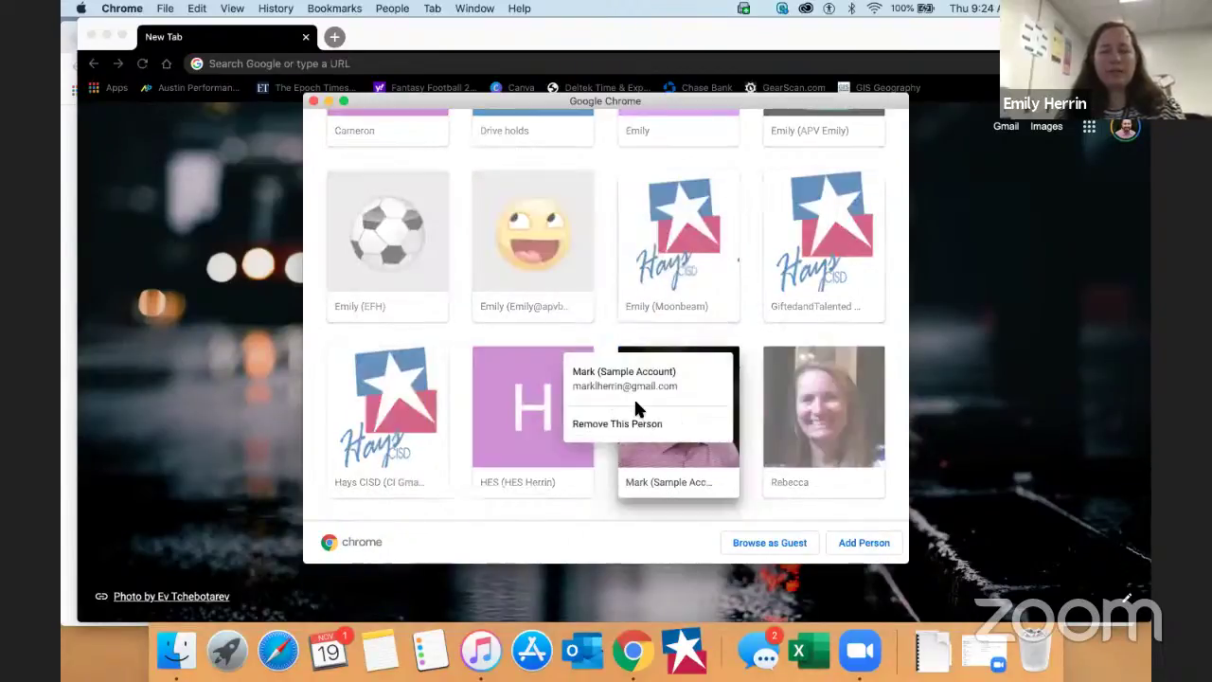
left_click(625, 423)
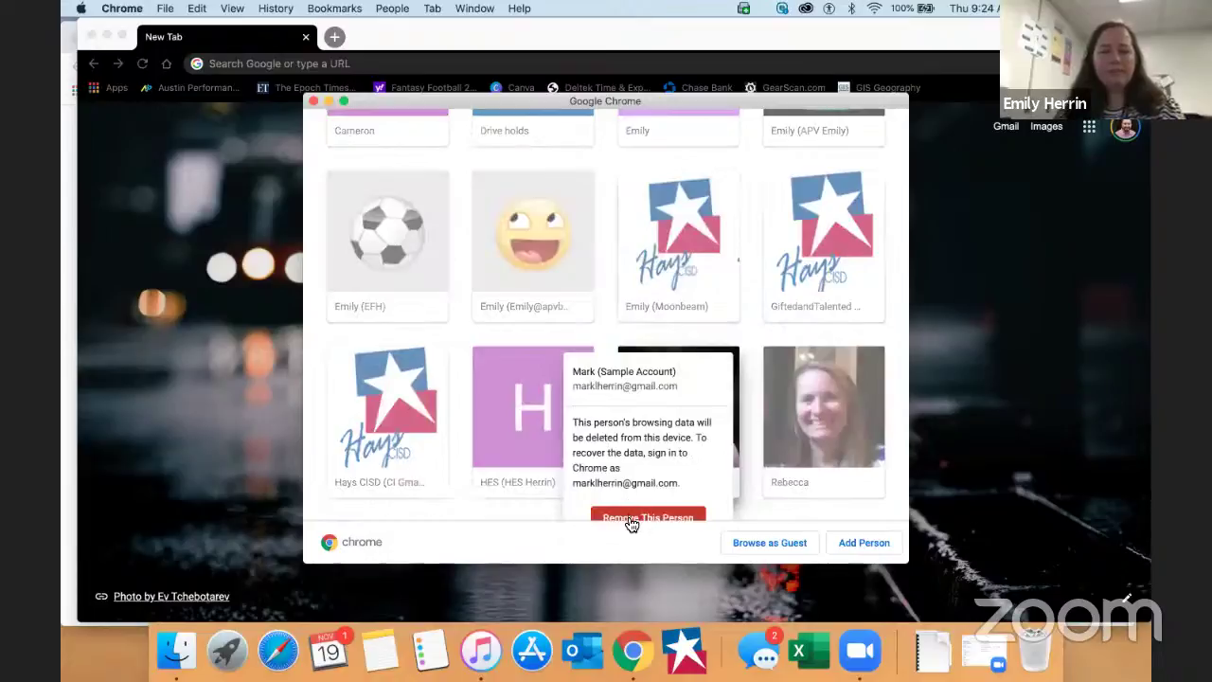
left_click(824, 415)
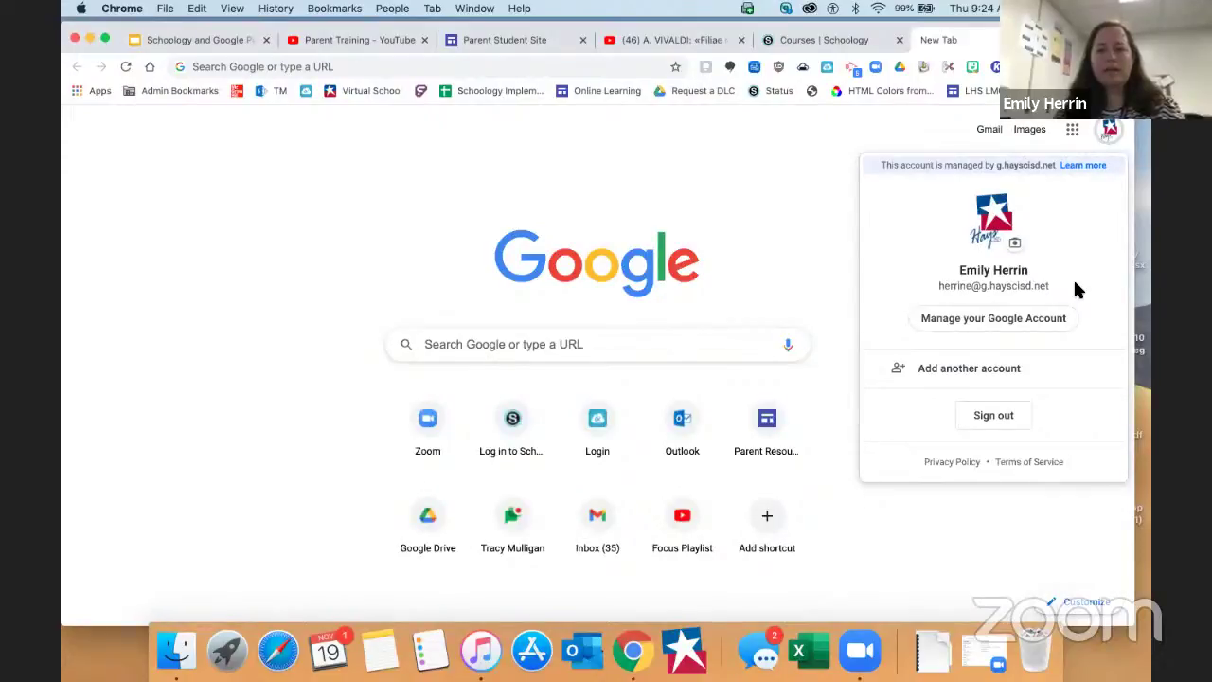
Remove the last profile card and the purple H profile, then close the profile picker
key("super+shift+m")
left_click(1082, 320)
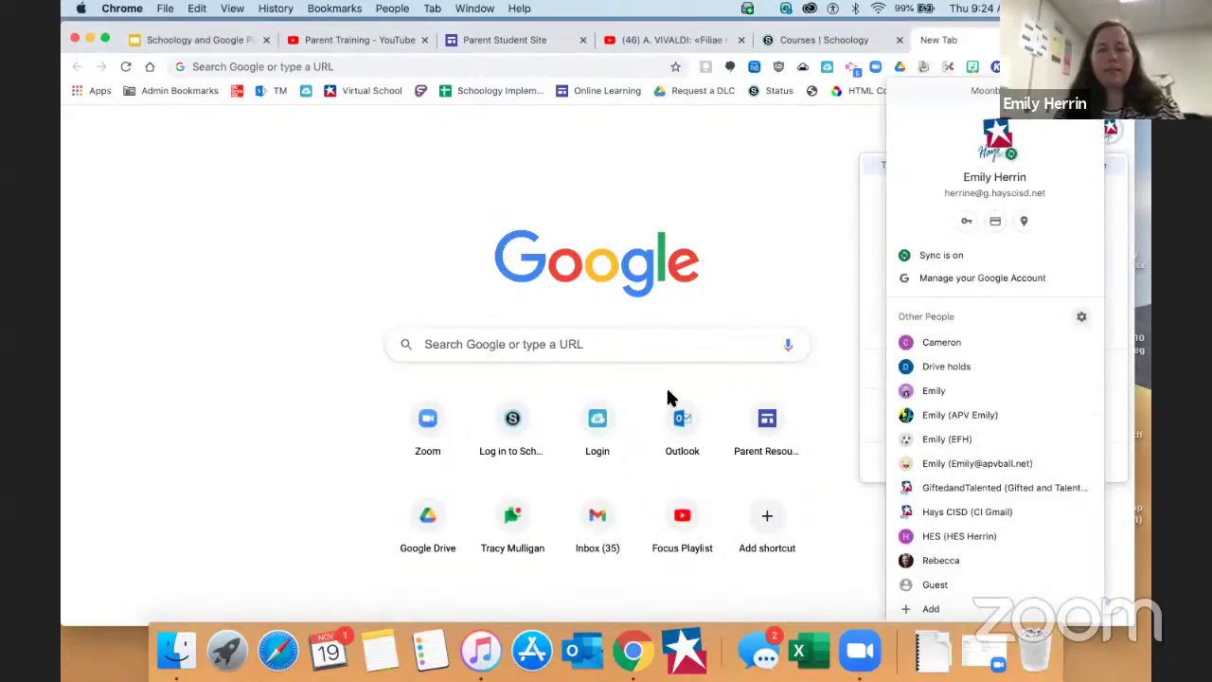
left_click(725, 364)
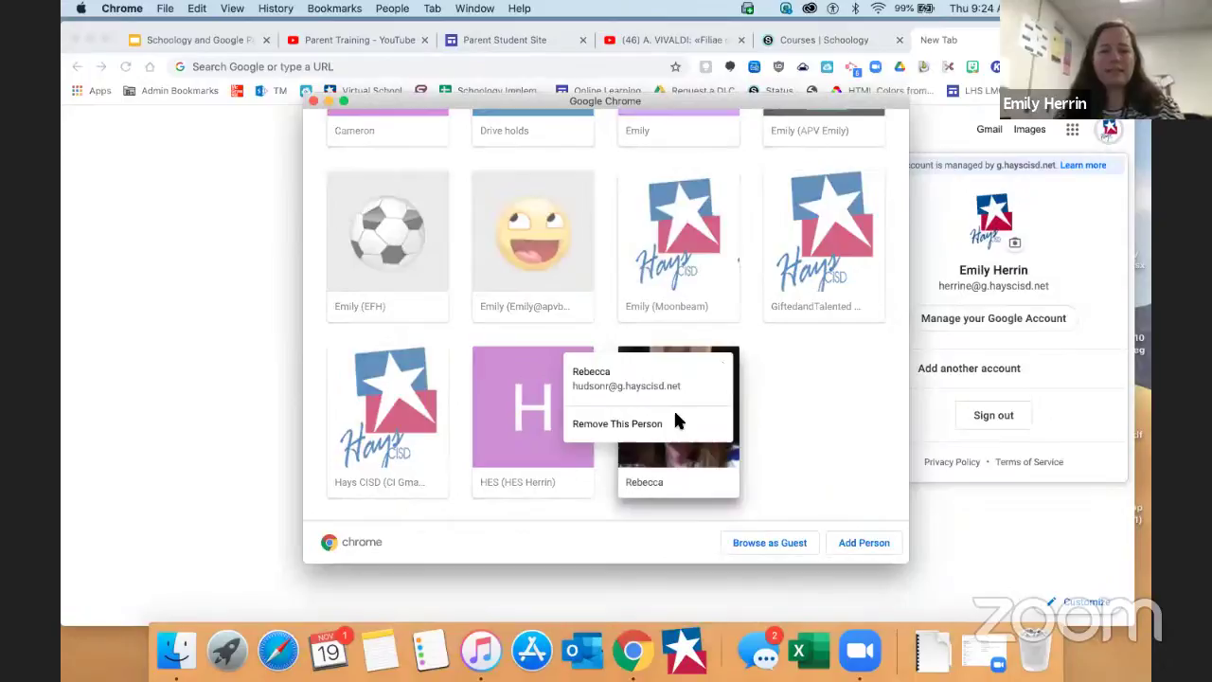
left_click(676, 420)
left_click(627, 519)
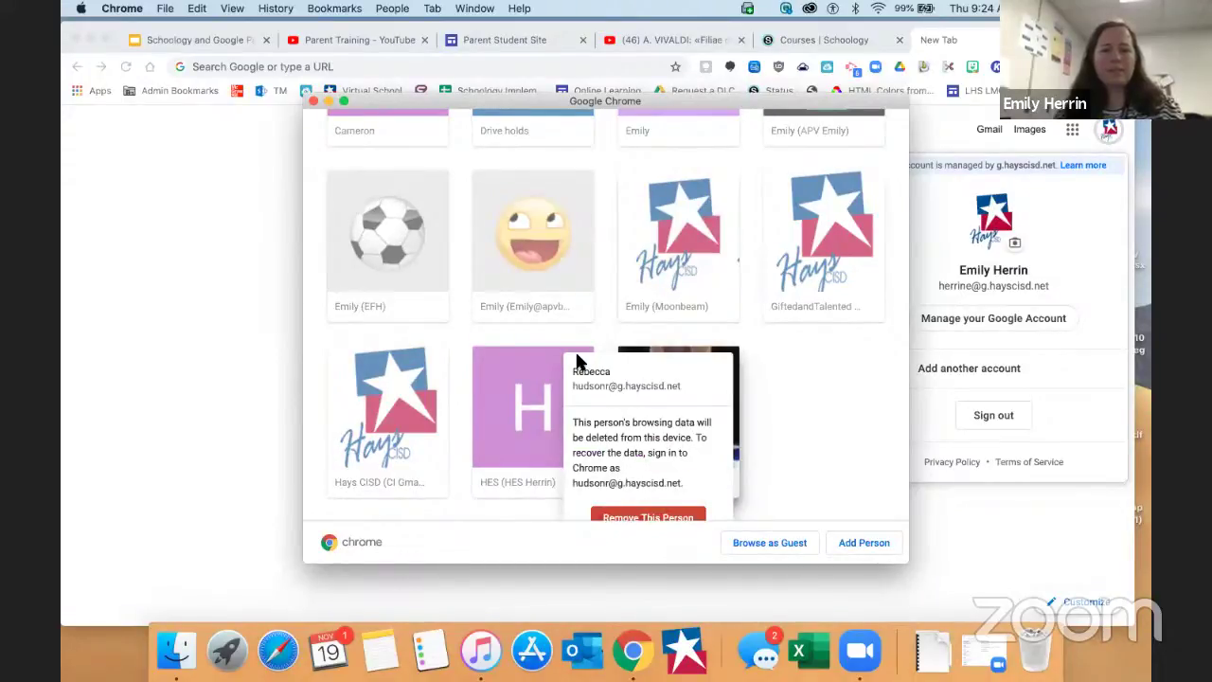
left_click(582, 358)
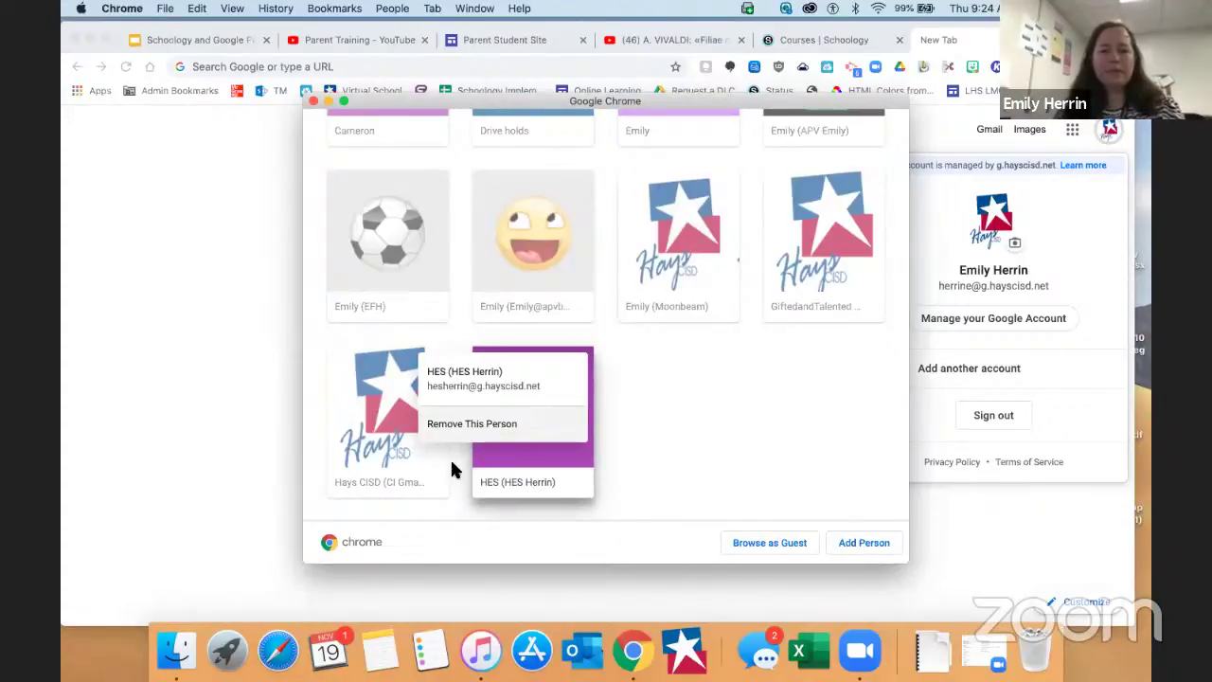
left_click(471, 423)
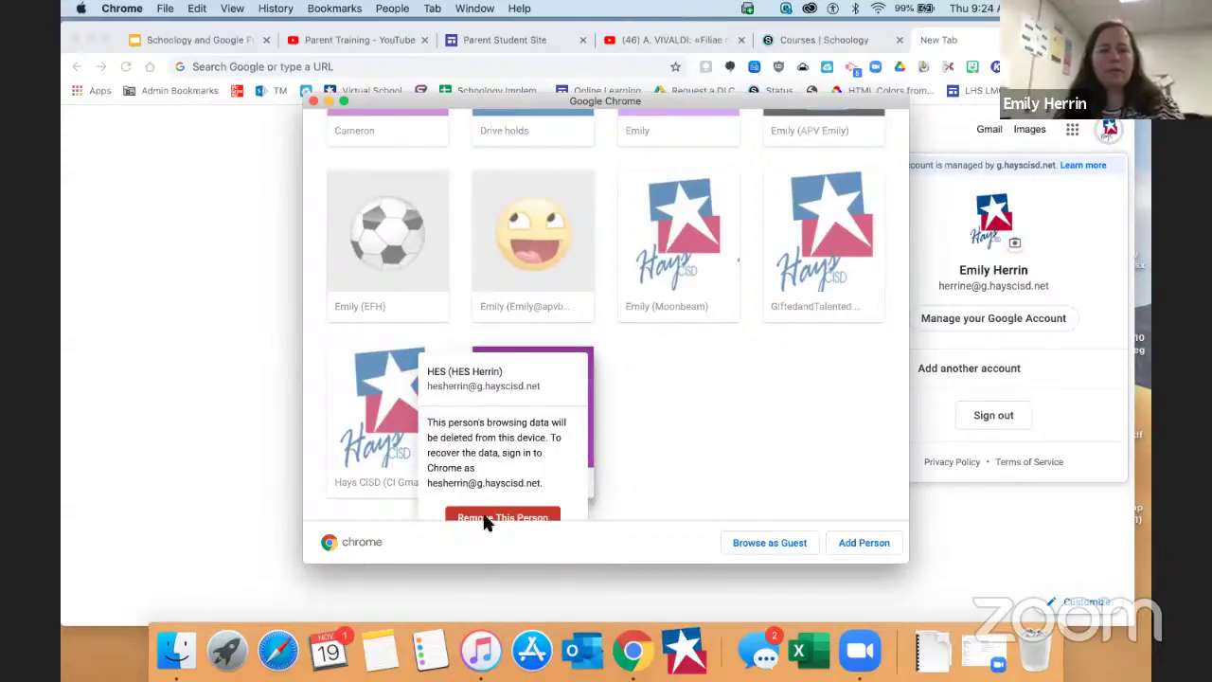
left_click(502, 518)
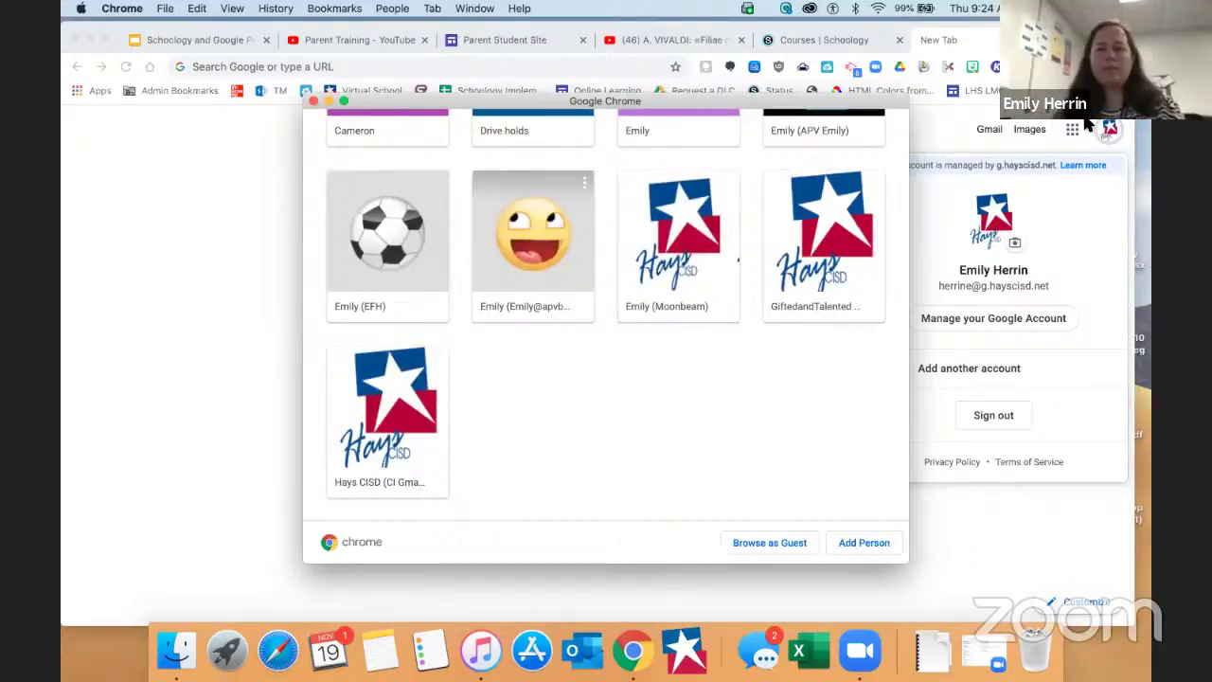
left_click(1089, 123)
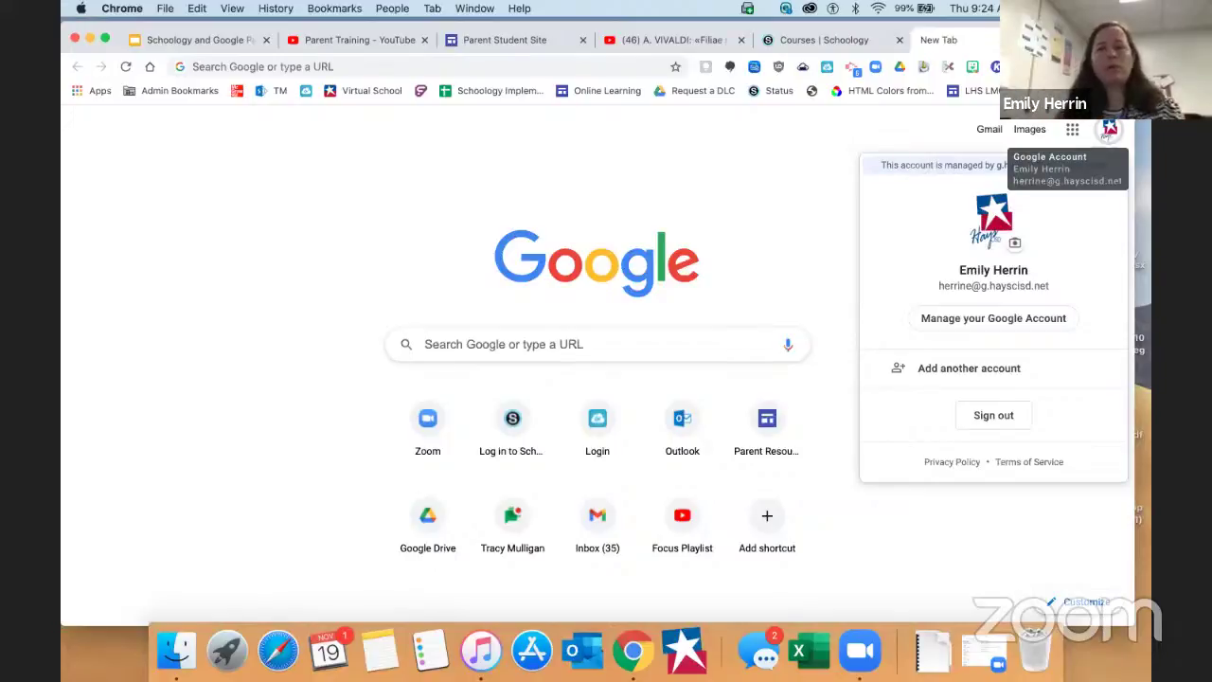
Open another profile's window showing the ClassLink login, then close it again
left_click(1093, 67)
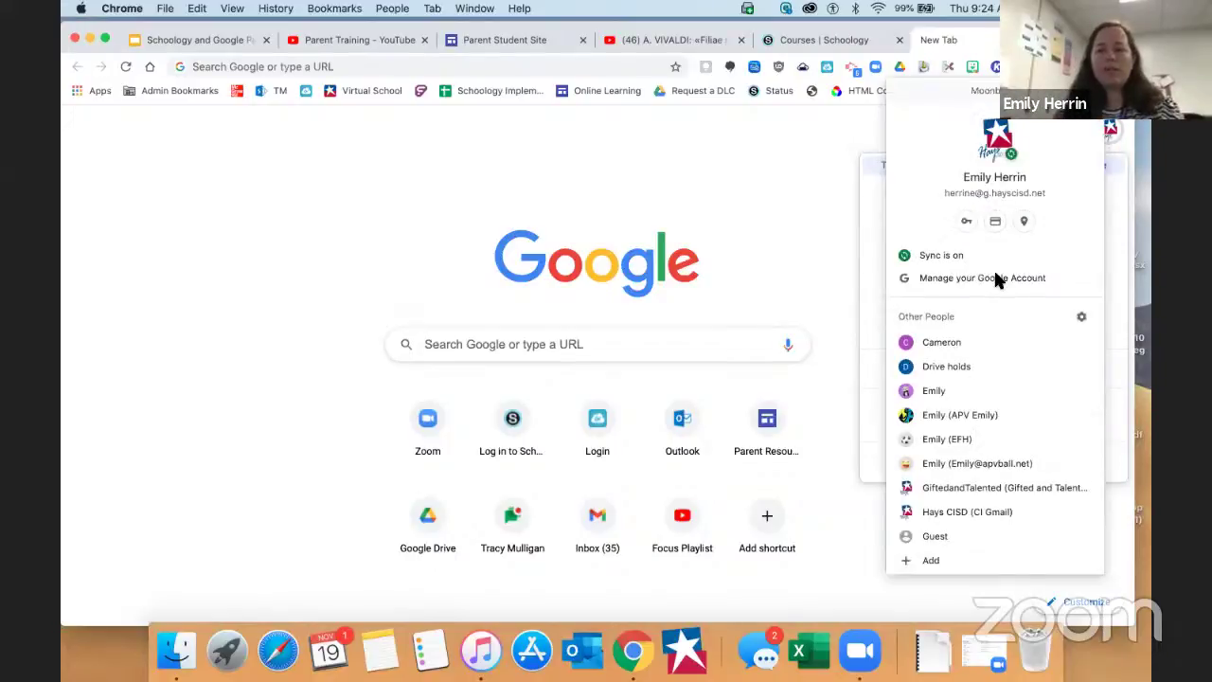
left_click(942, 343)
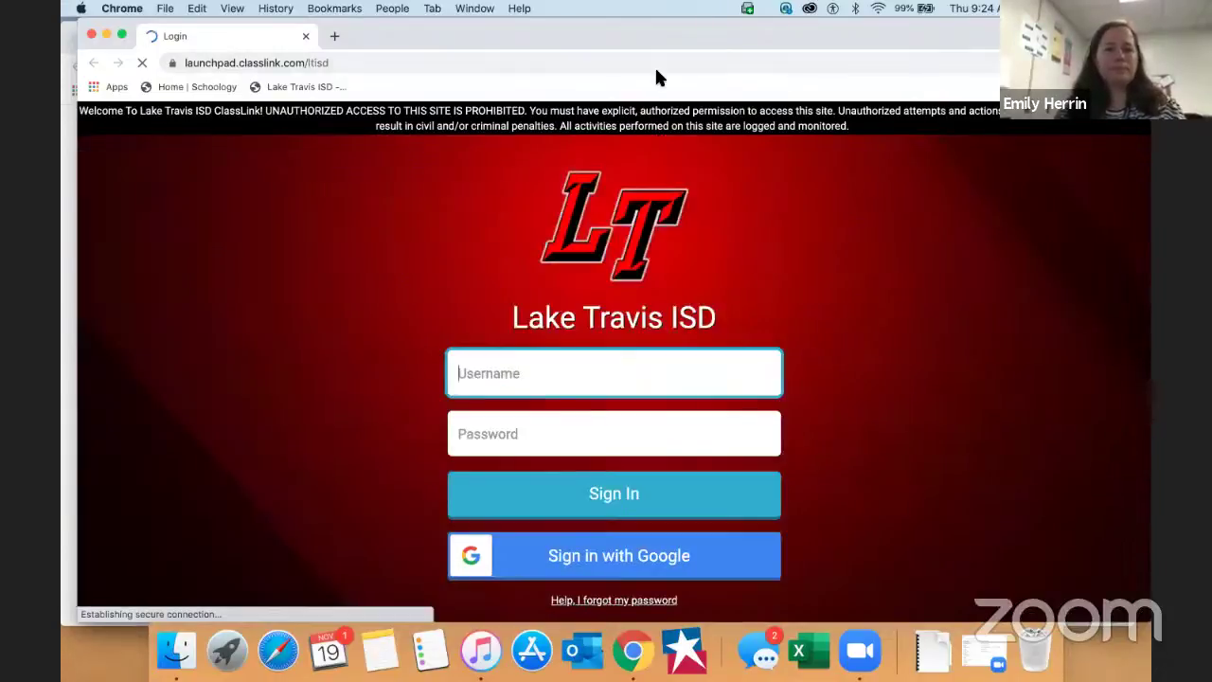
left_click_drag(522, 32, 548, 151)
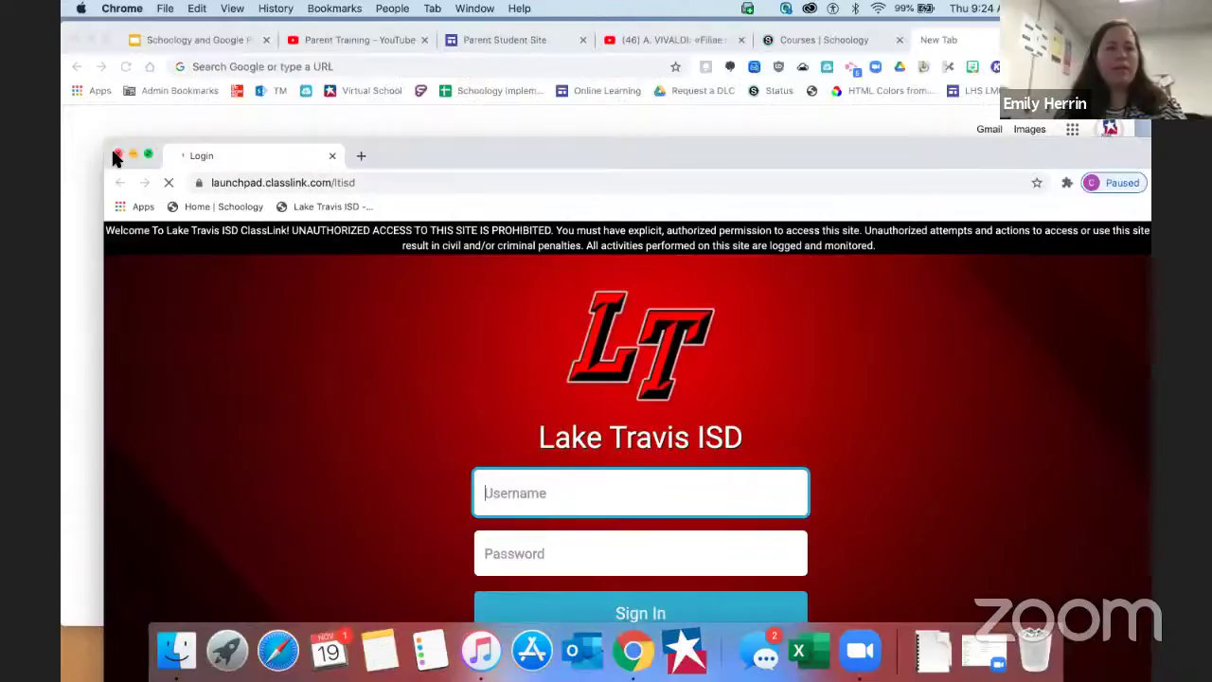
left_click(116, 154)
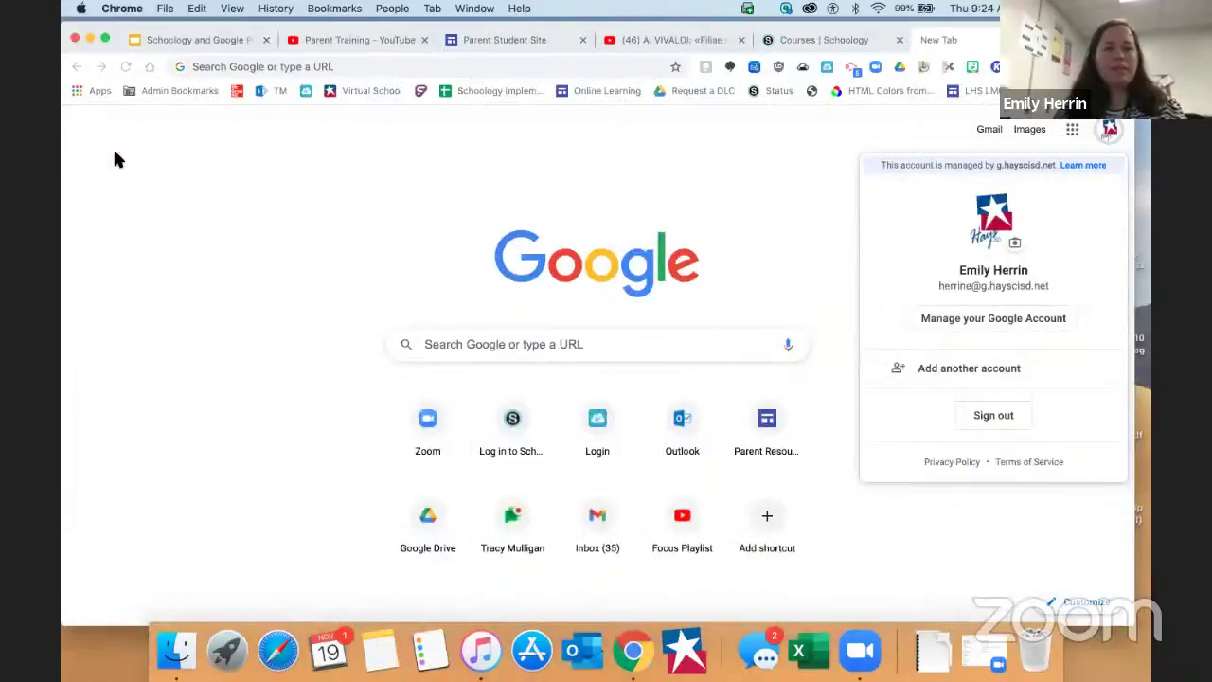
Close the Google account panel on the start tab and bring up Chrome's three-dot menu
left_click(907, 143)
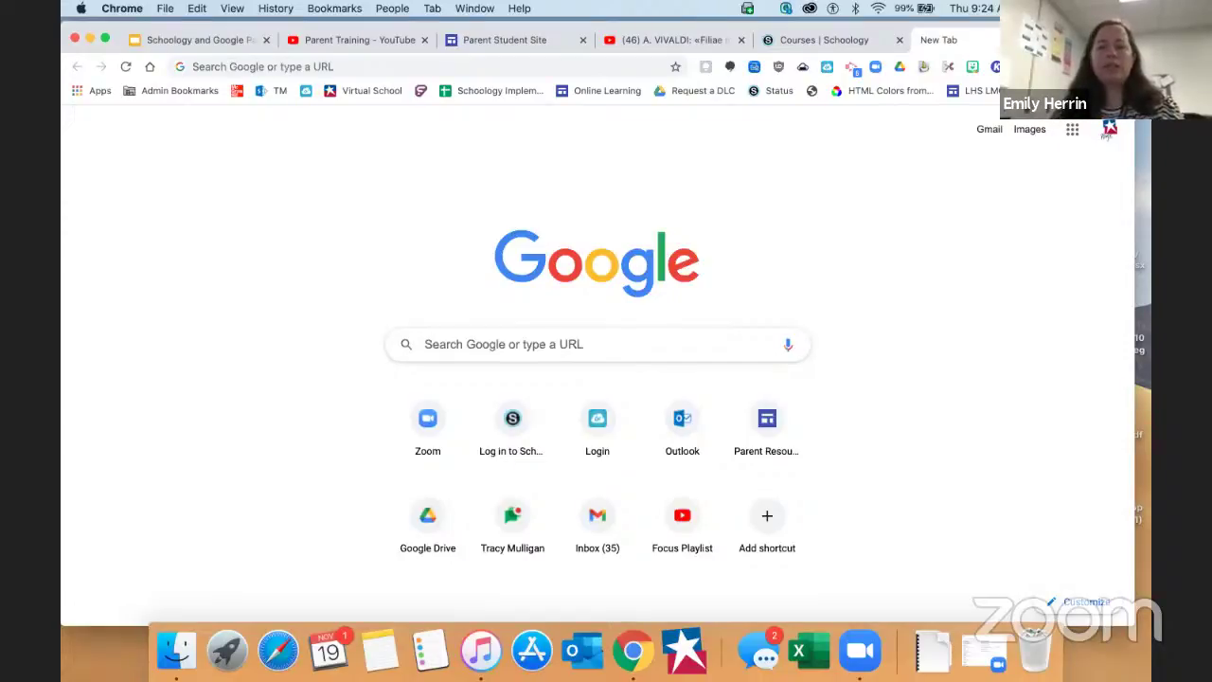
left_click(1119, 67)
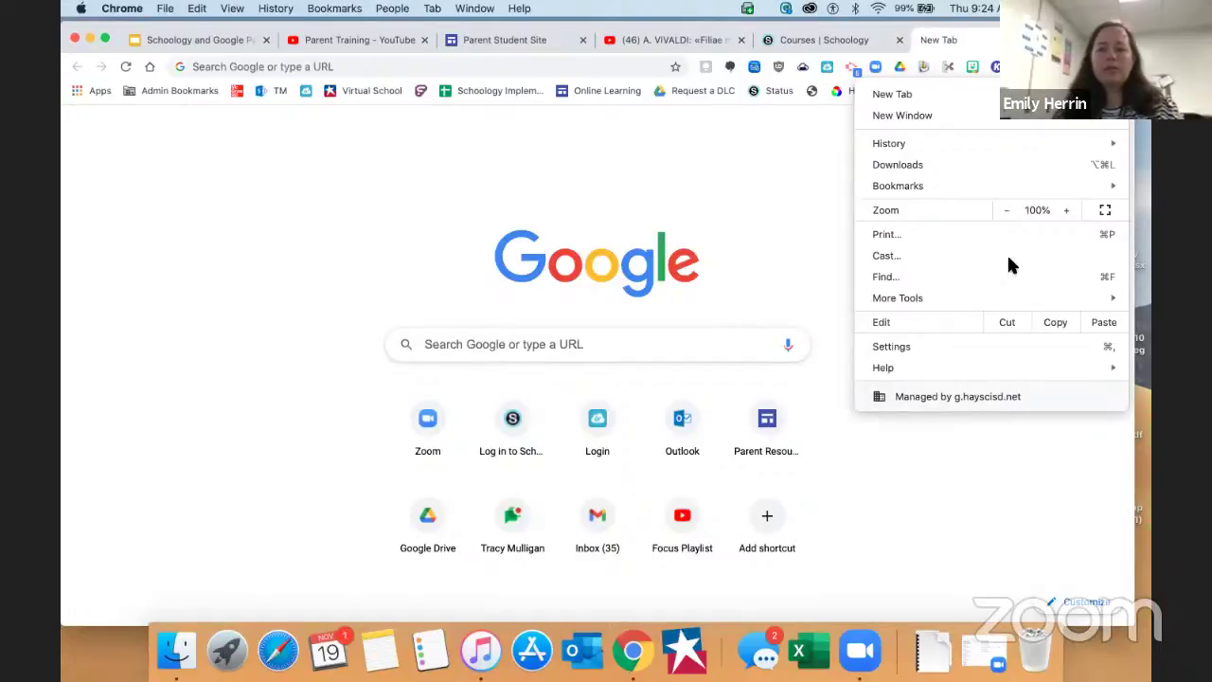
Clear cookies, site data and cached images and files from the last 4 weeks
mouse_move(966, 297)
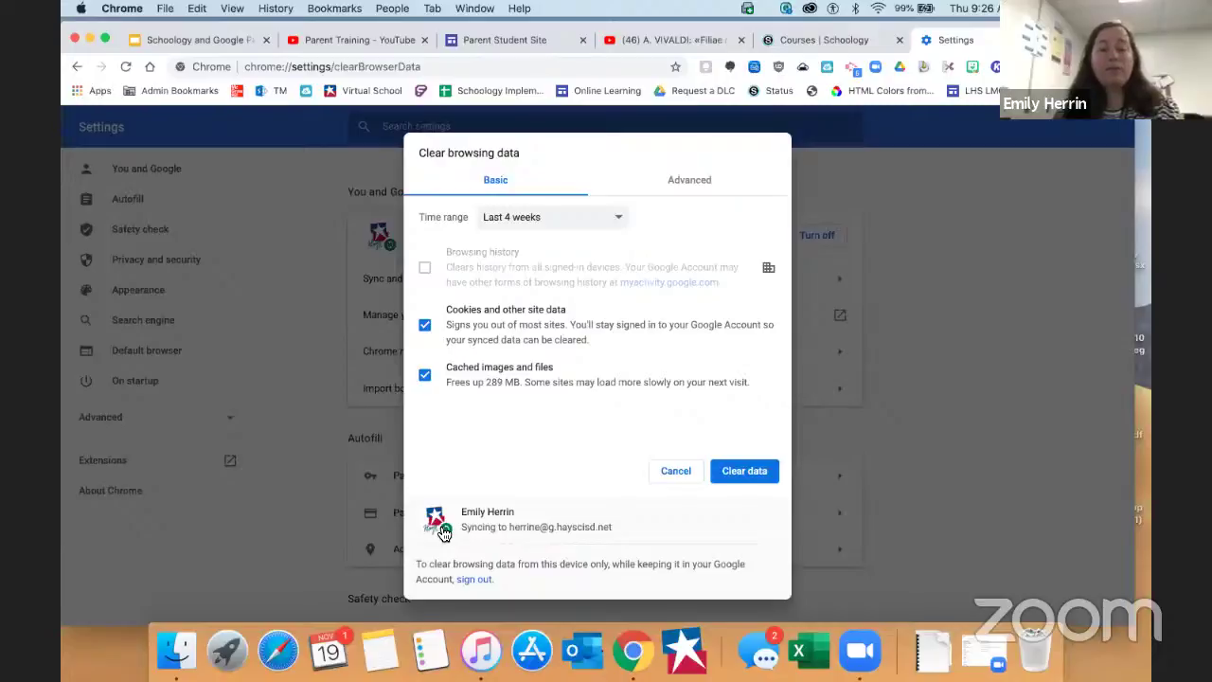
left_click(563, 226)
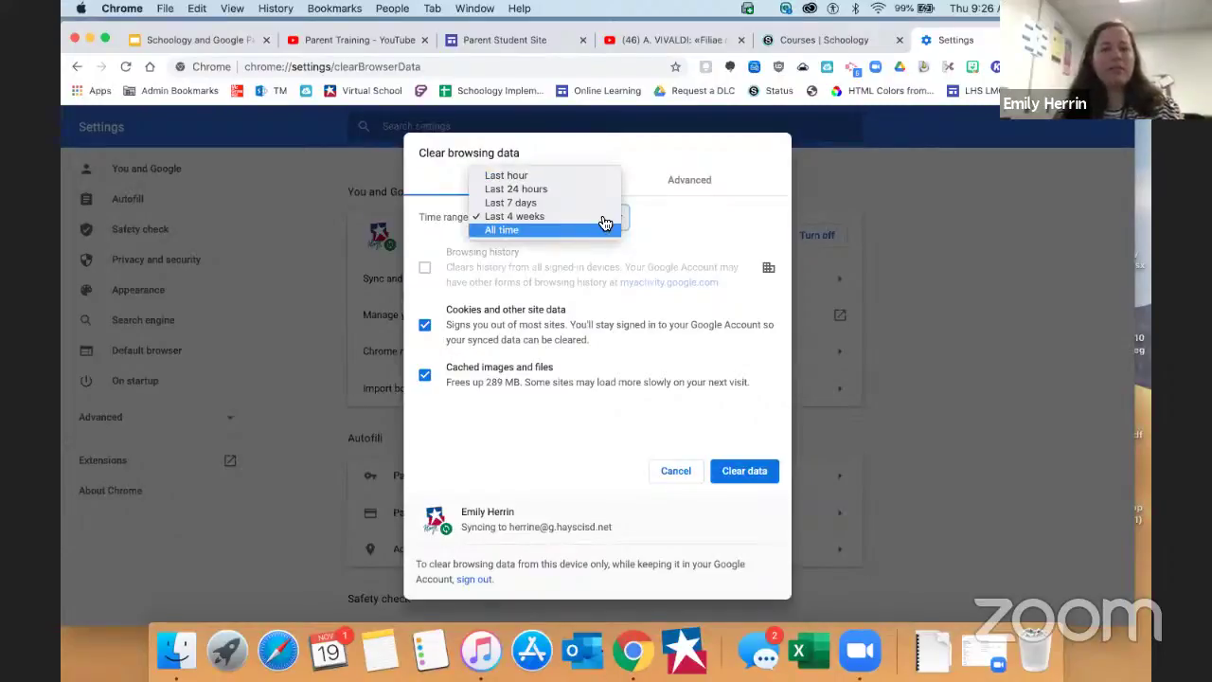
left_click(605, 222)
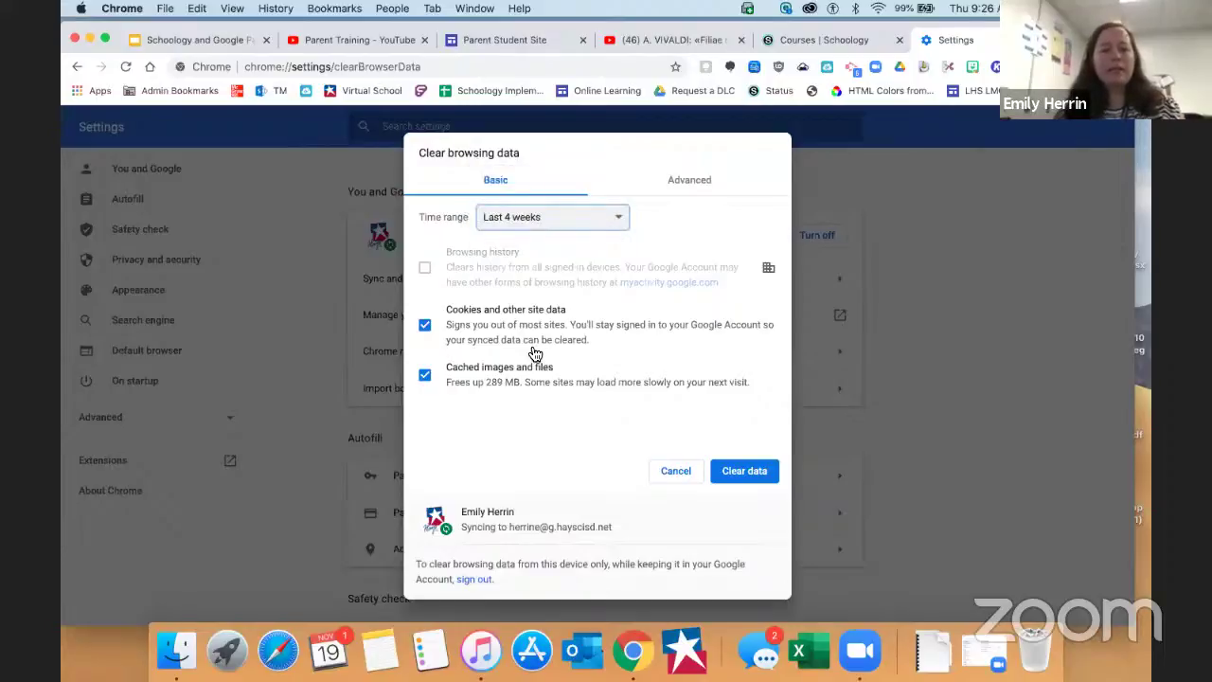
left_click(744, 474)
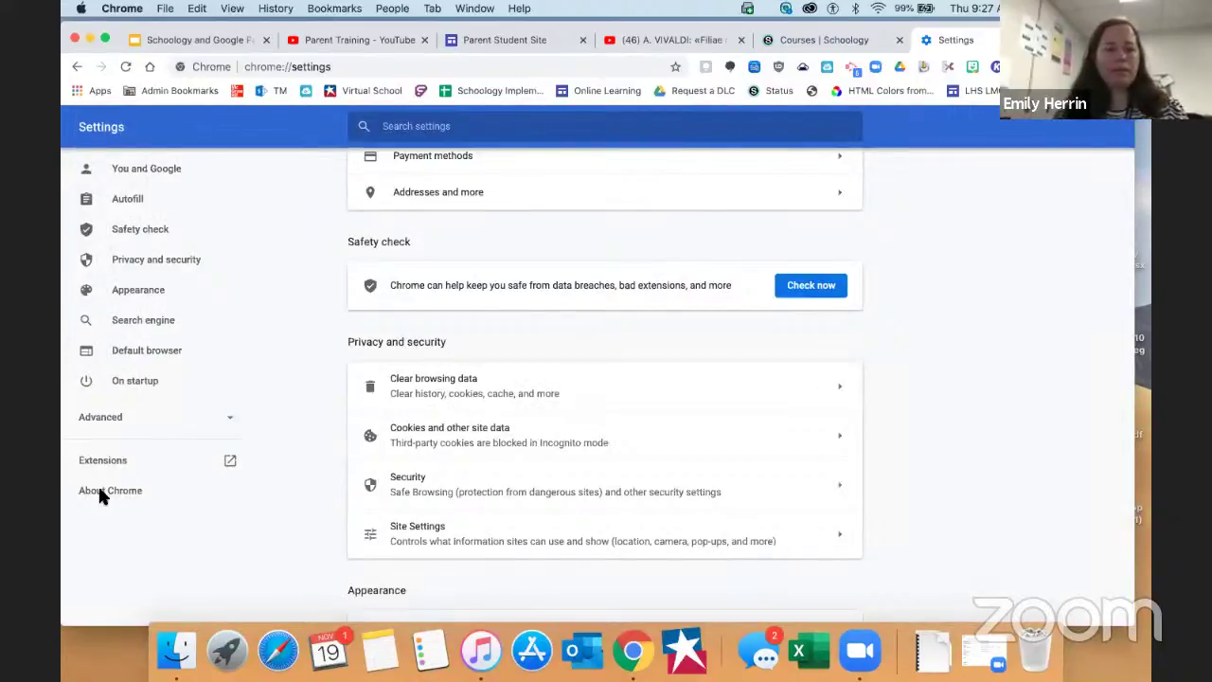
Present the deck from slide 4, advancing past Notifications and grades to Working with Google
left_click(218, 40)
left_click(166, 459)
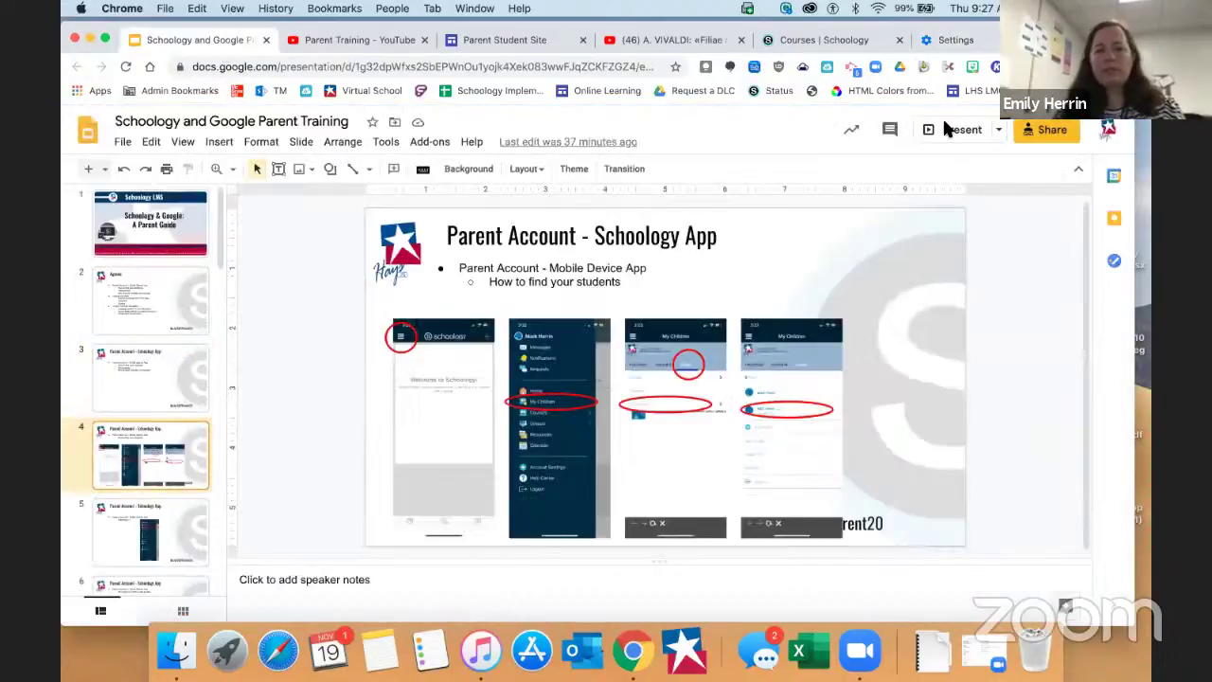
left_click(947, 129)
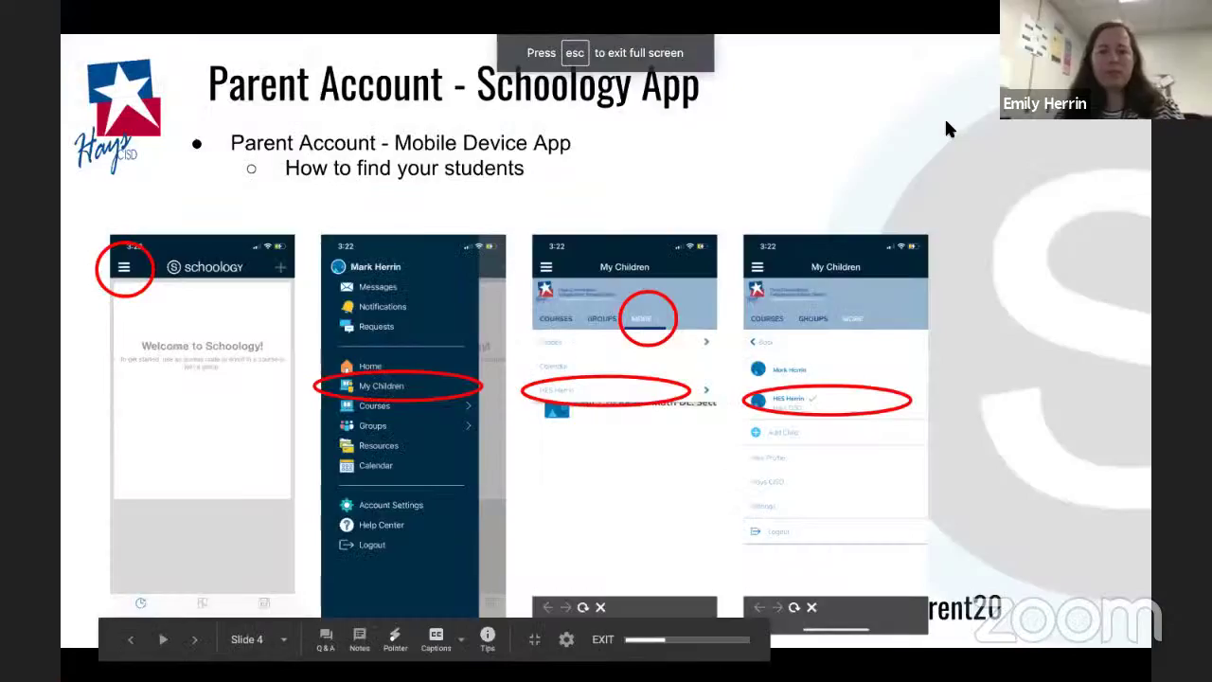
key("Right")
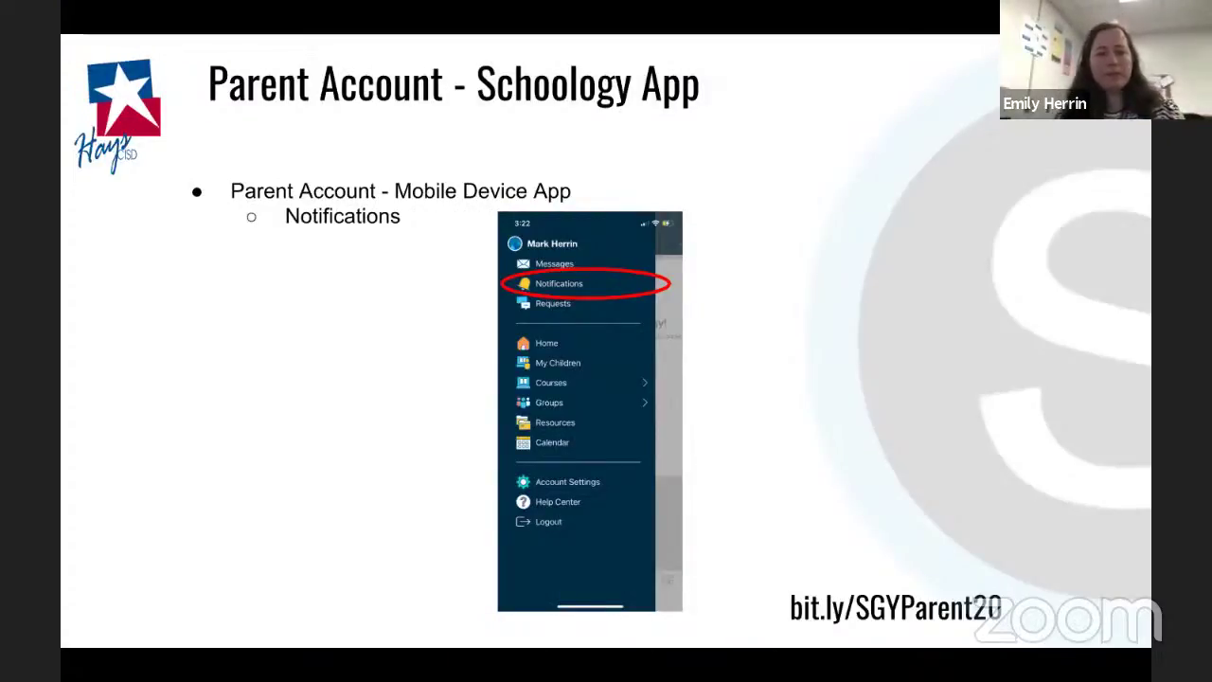
key("Right")
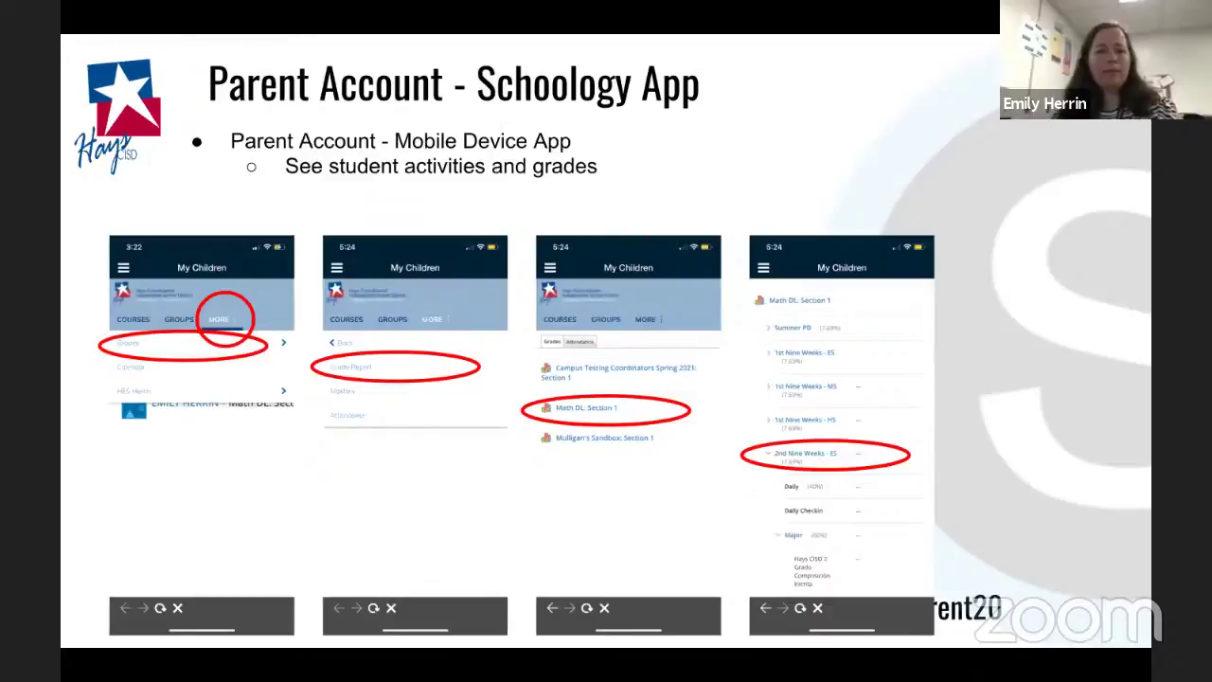
key("Right")
key("Right")
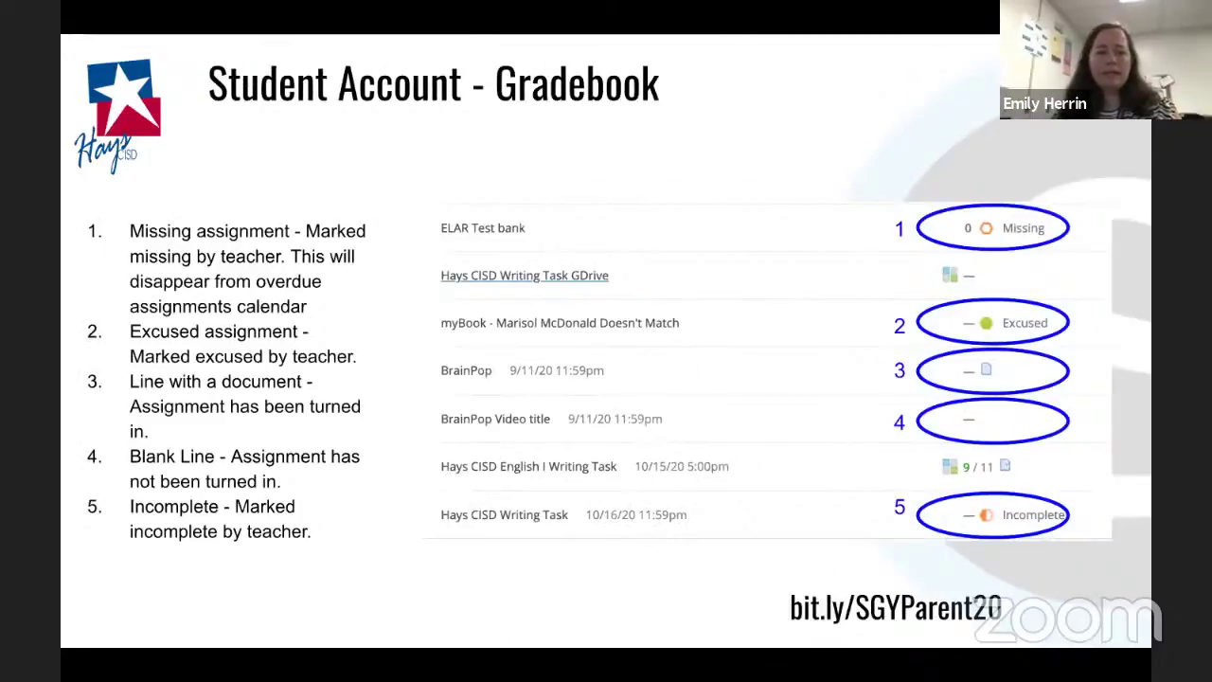
key("Right")
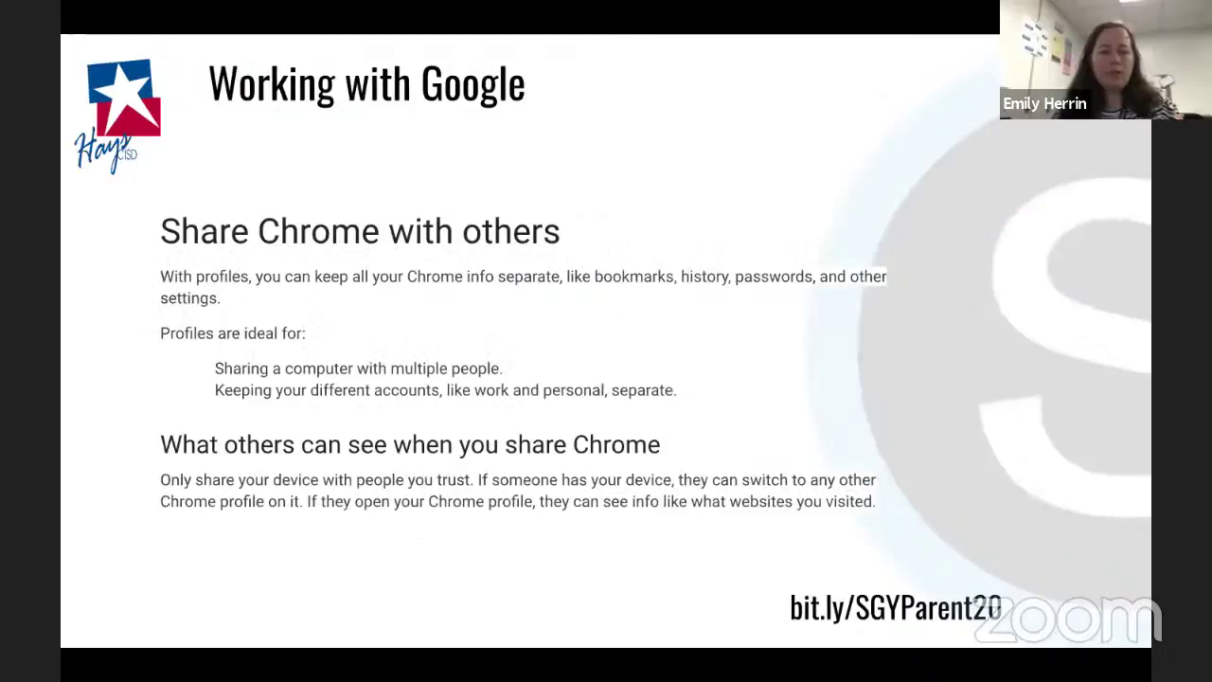
Advance past the add-profile, remove-profile, Clear Cache and Questions slides to Reminder Slides
key("Right")
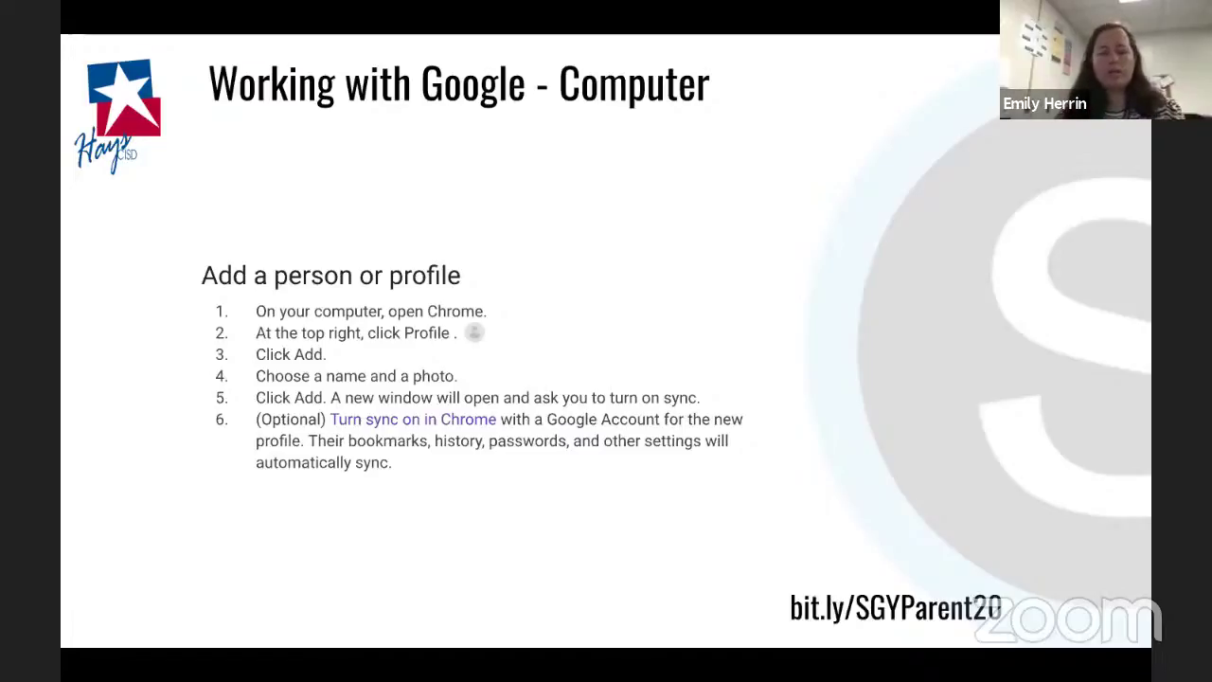
key("Right")
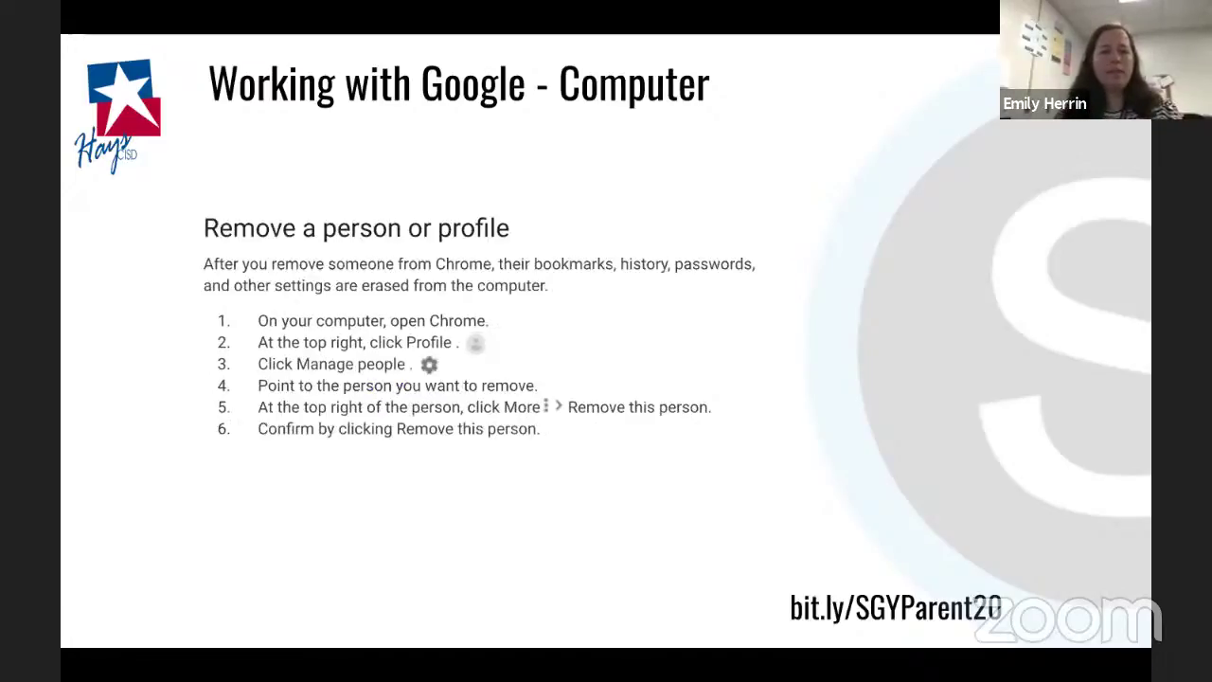
key("Right")
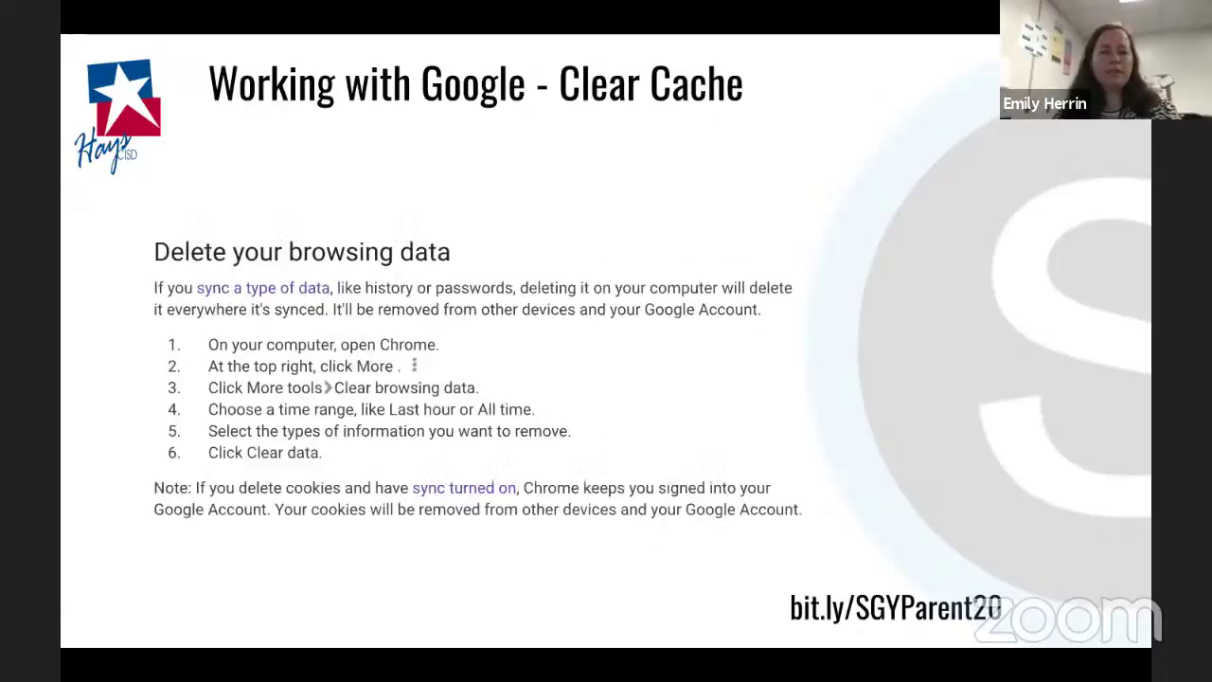
key("Right")
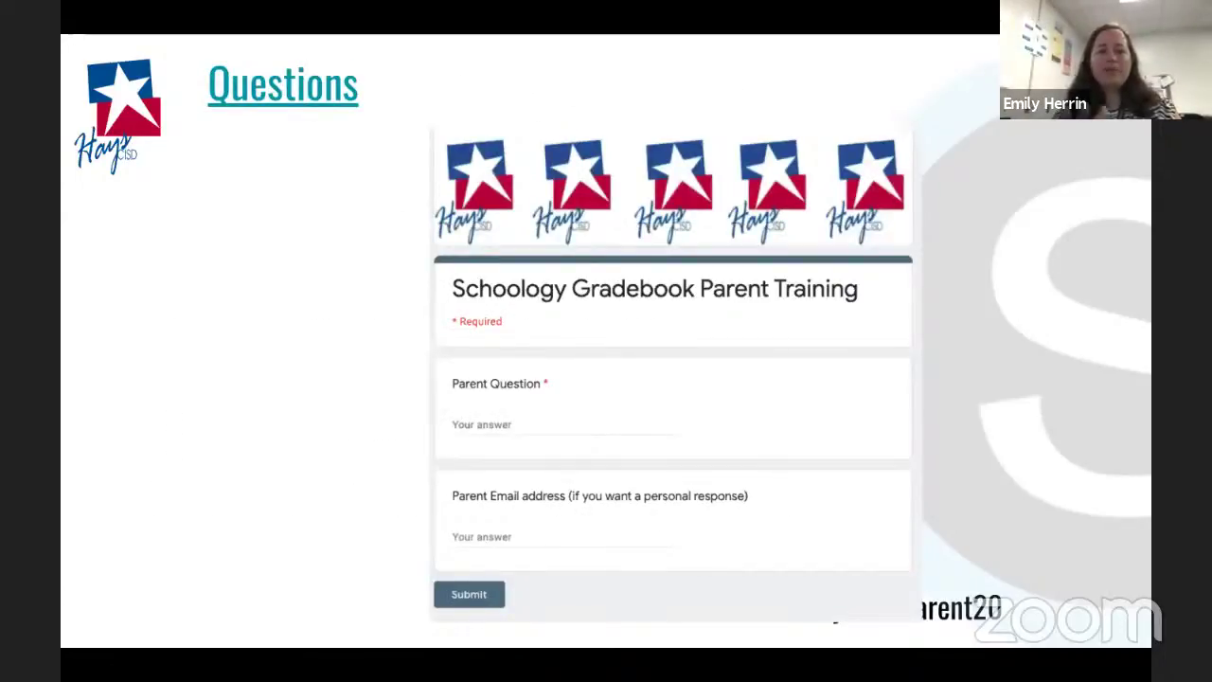
key("Right")
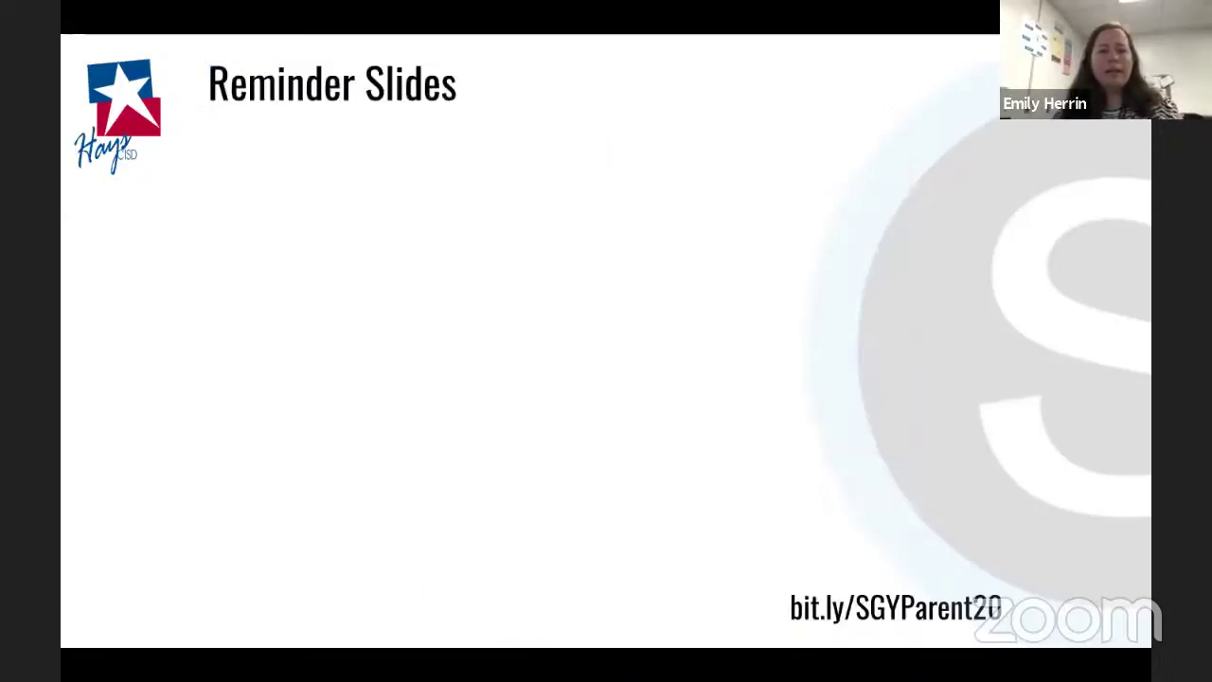
Advance through the Parent Account and Default Account slides to slide 13, Questions
key("Right")
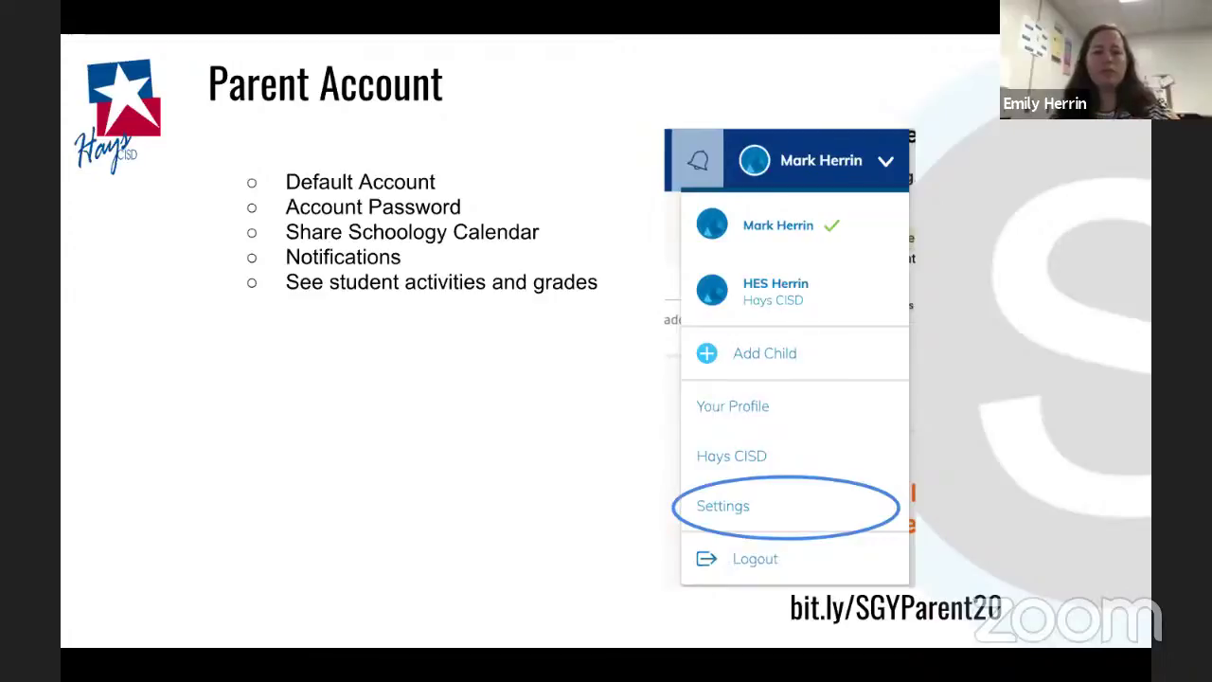
key("Right")
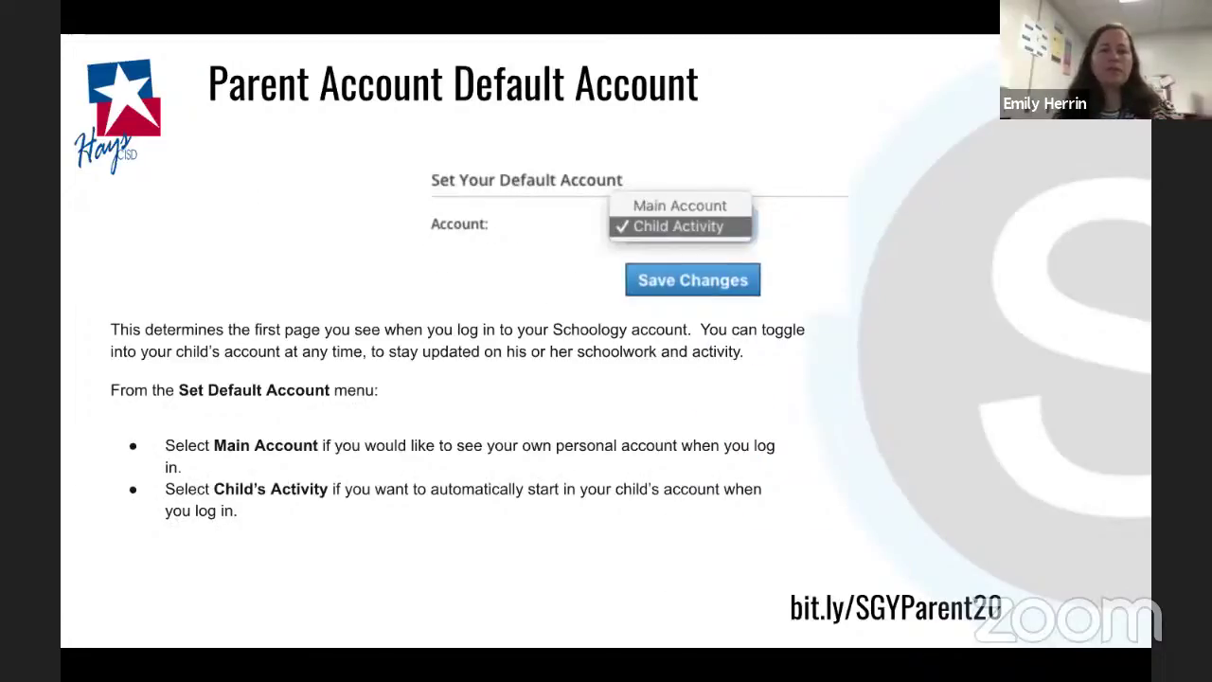
key("Right")
key("Right")
key("Right")
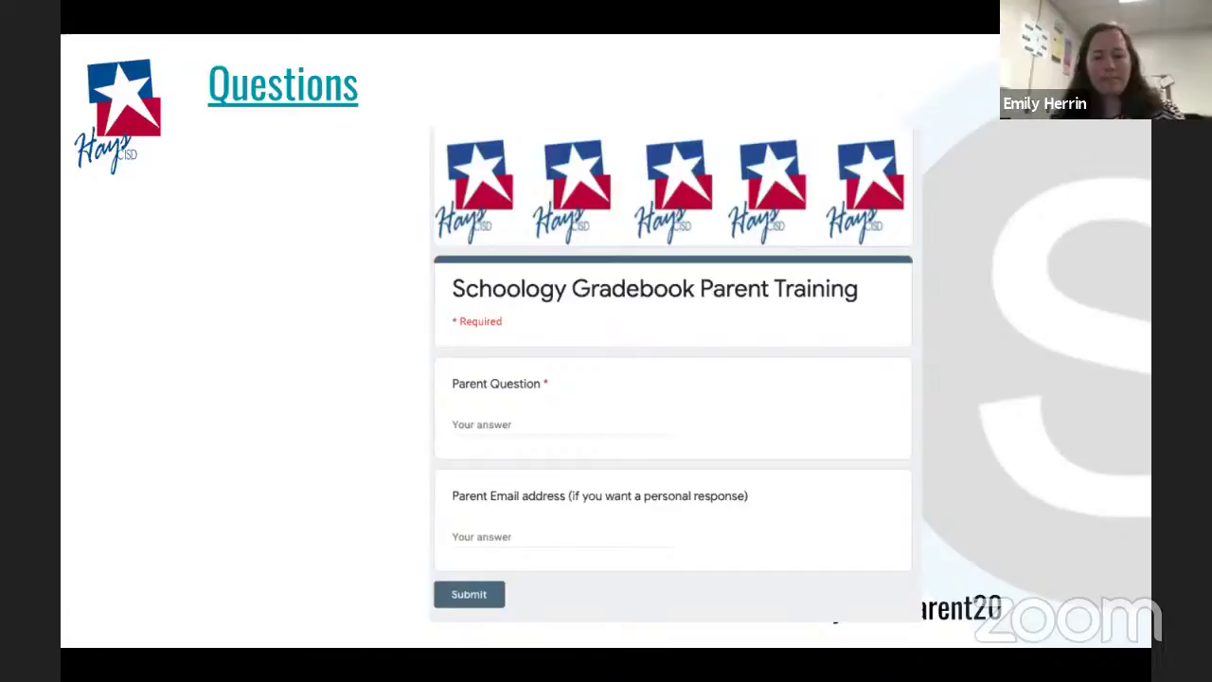
mouse_move(411, 560)
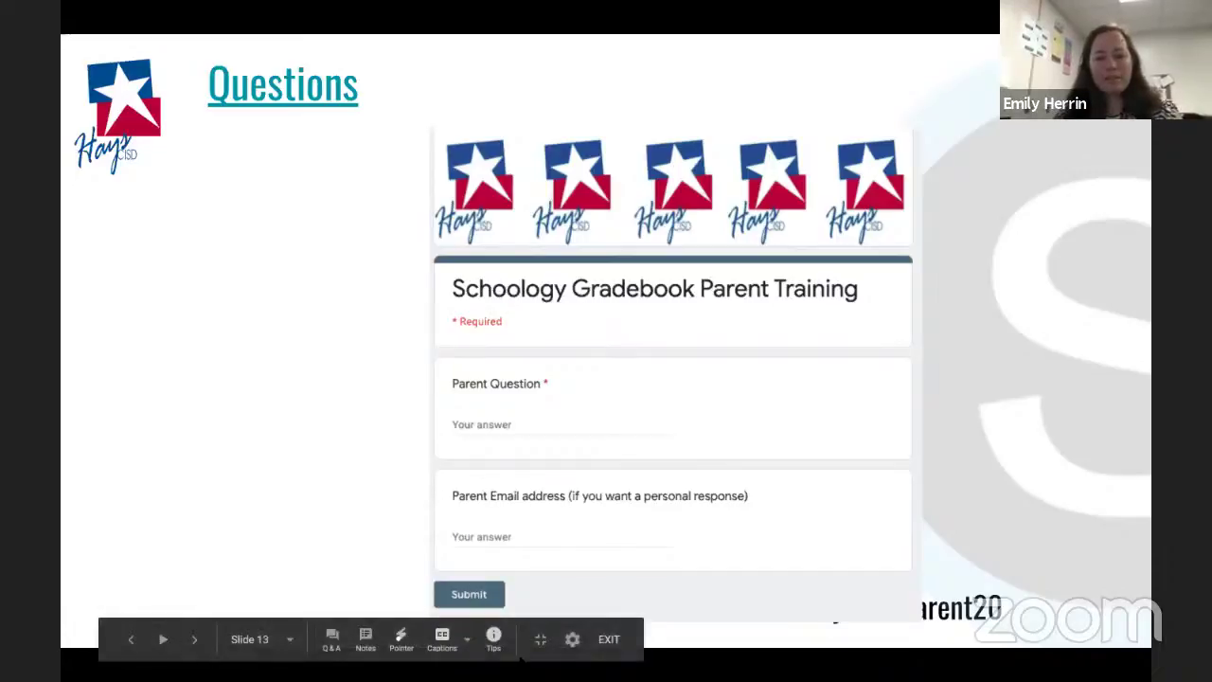